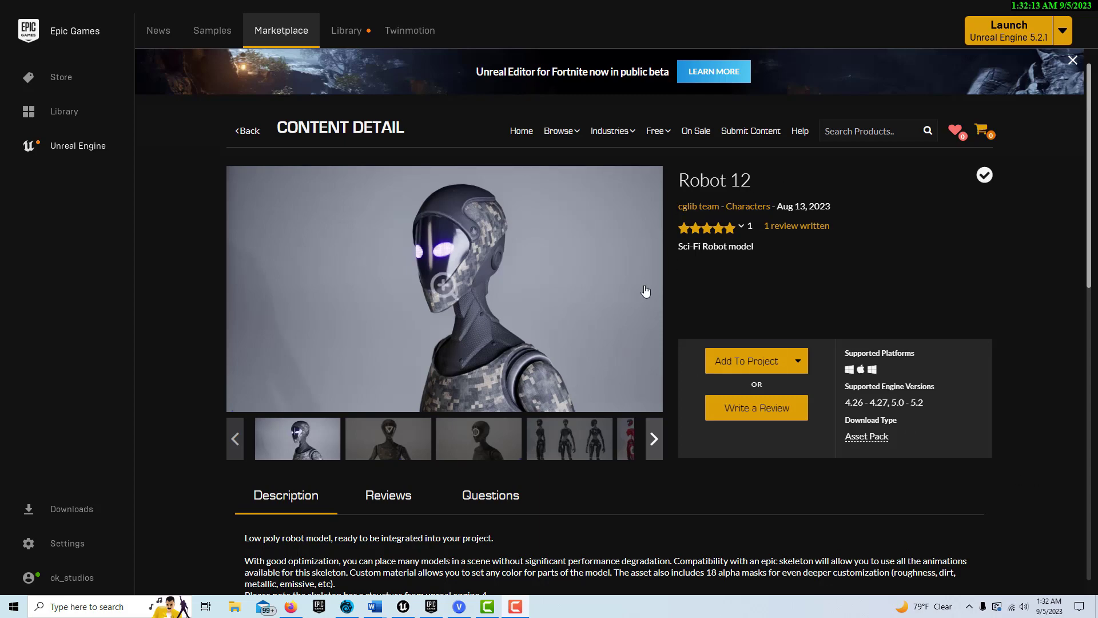
# Step: Look over the Robot 12 Marketplace page and bring up its animations preview video
pyautogui.scroll(-3, 691, 293)
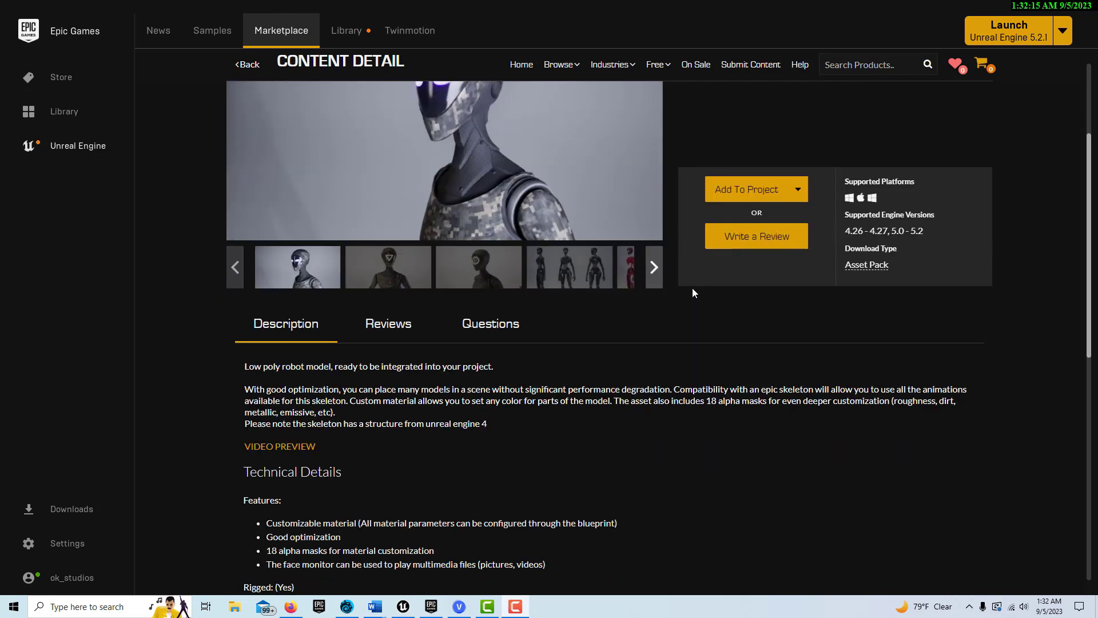
pyautogui.scroll(4, 693, 293)
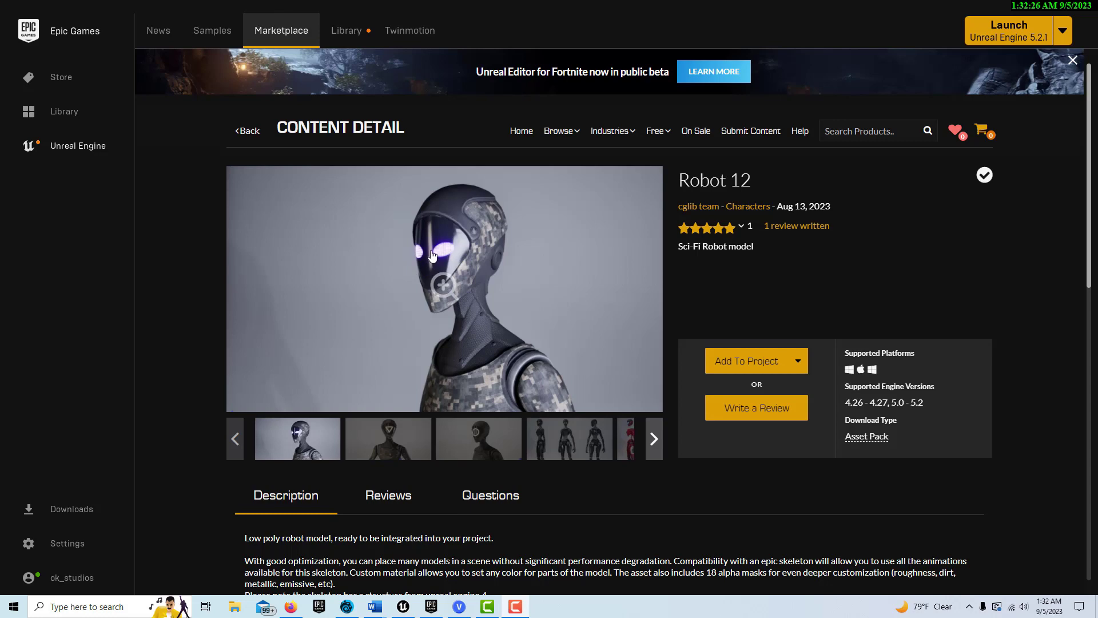
pyautogui.click(290, 607)
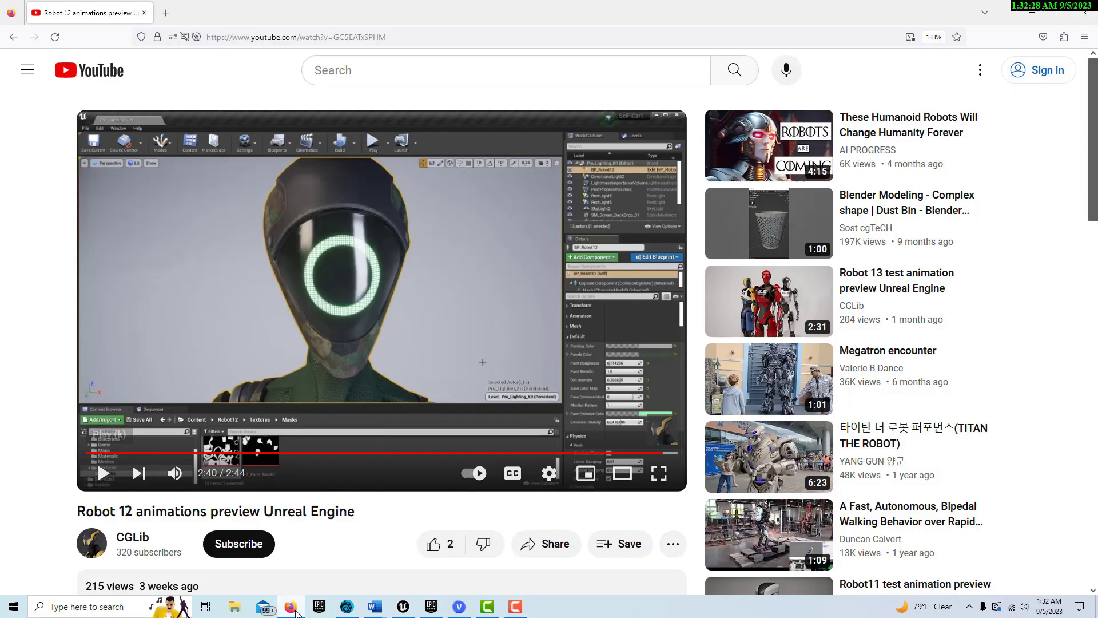
# Step: Start the Robot 12 preview, pause its ad, and return to the MyProject5 editor
pyautogui.click(95, 480)
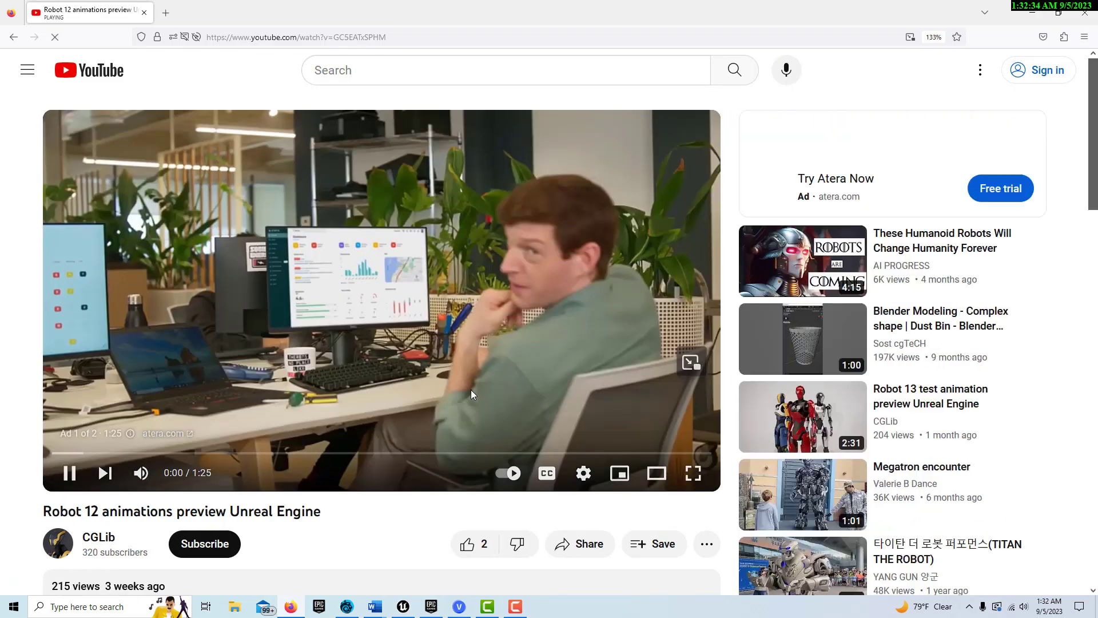
pyautogui.click(70, 472)
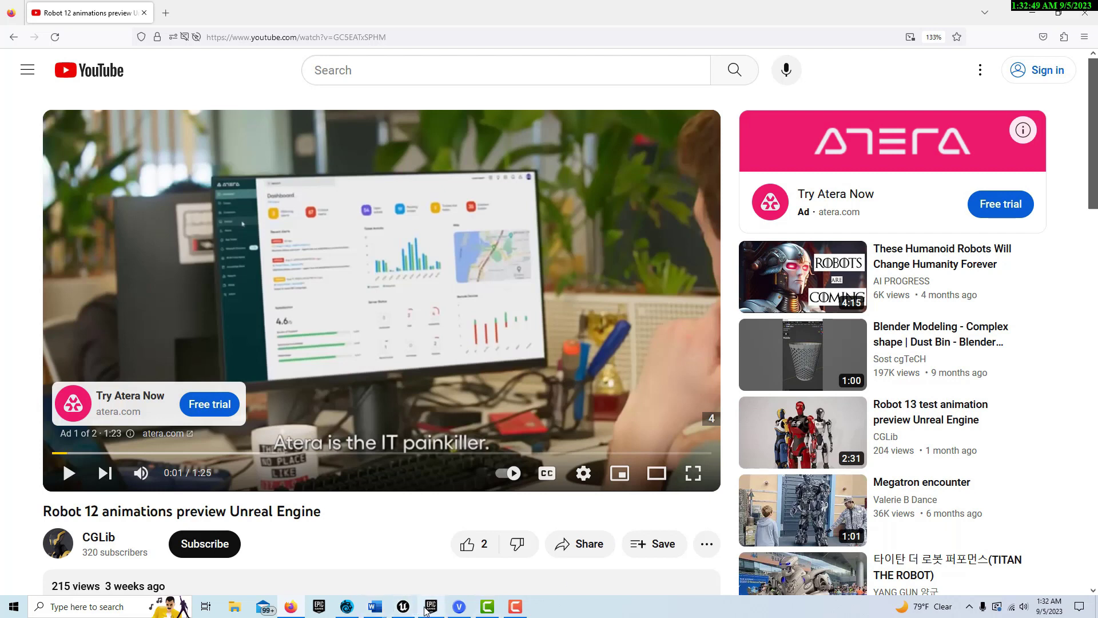
pyautogui.moveTo(431, 611)
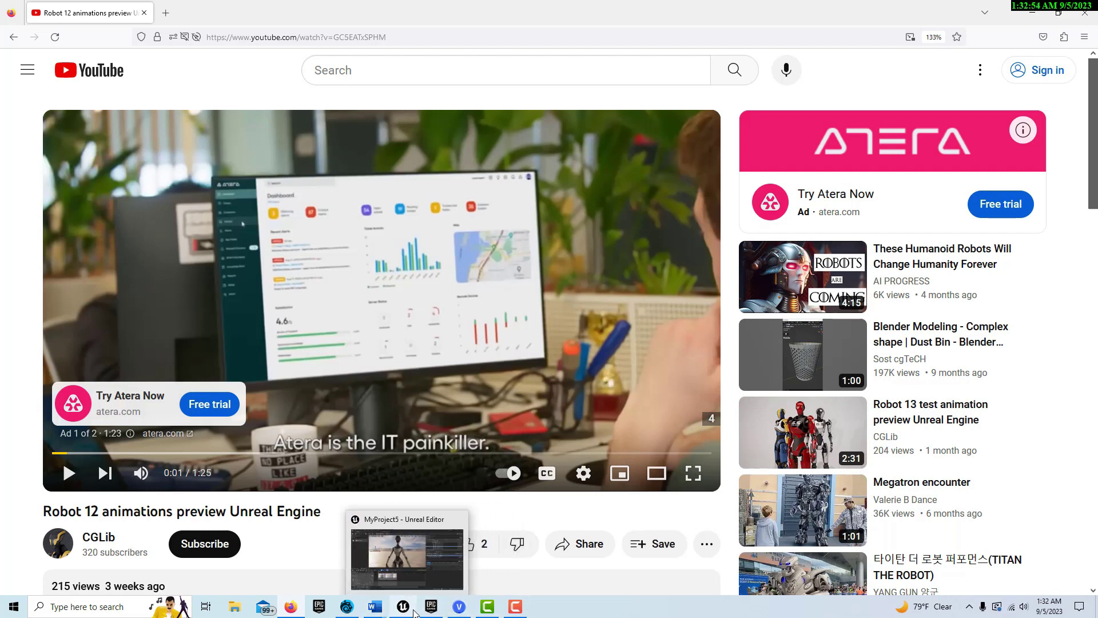
pyautogui.click(407, 612)
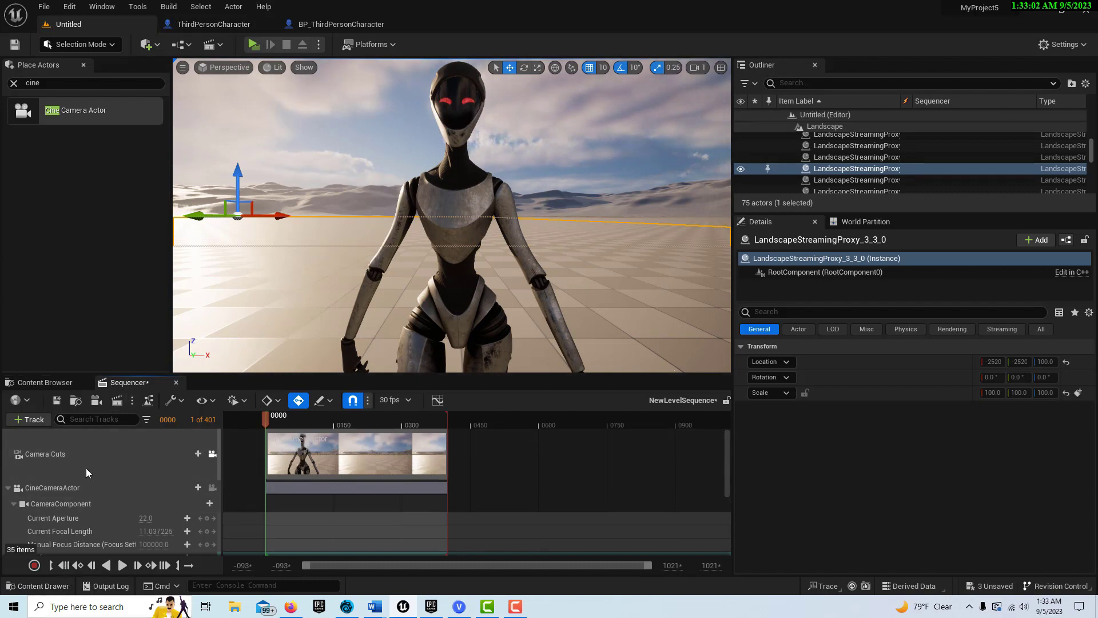
# Step: Briefly play-test the robot level, then begin a new project from the File menu
pyautogui.click(254, 44)
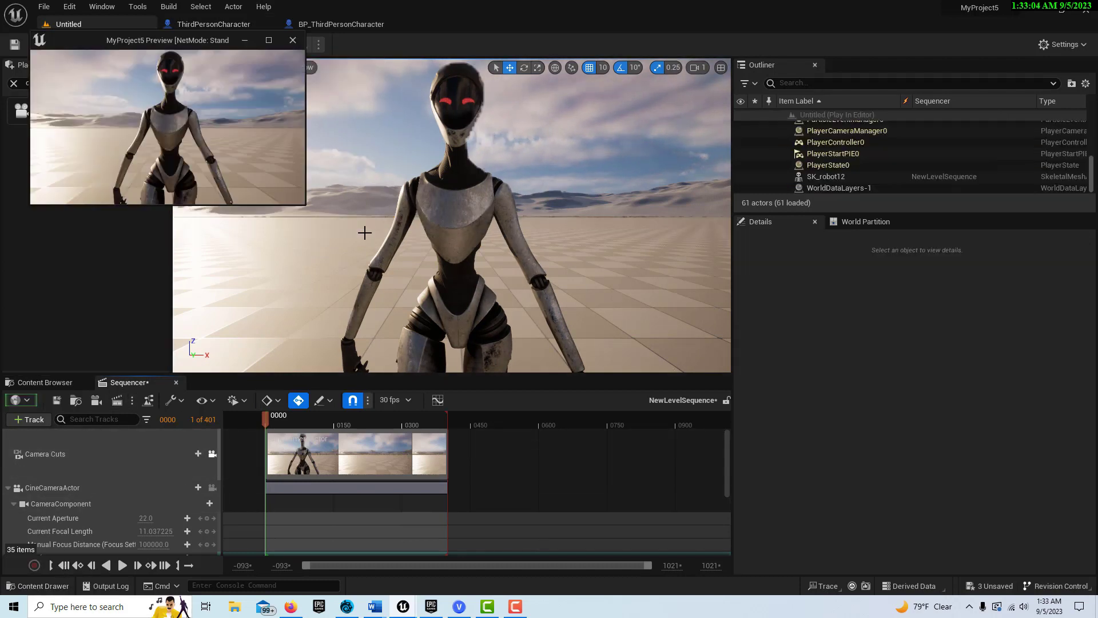
pyautogui.click(292, 40)
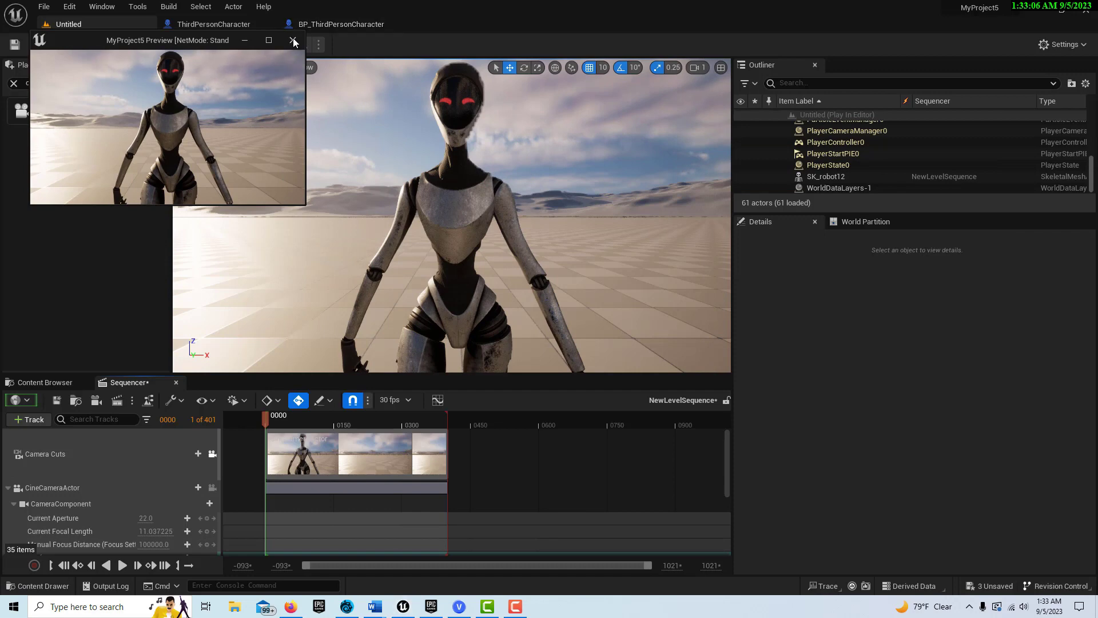
pyautogui.click(44, 7)
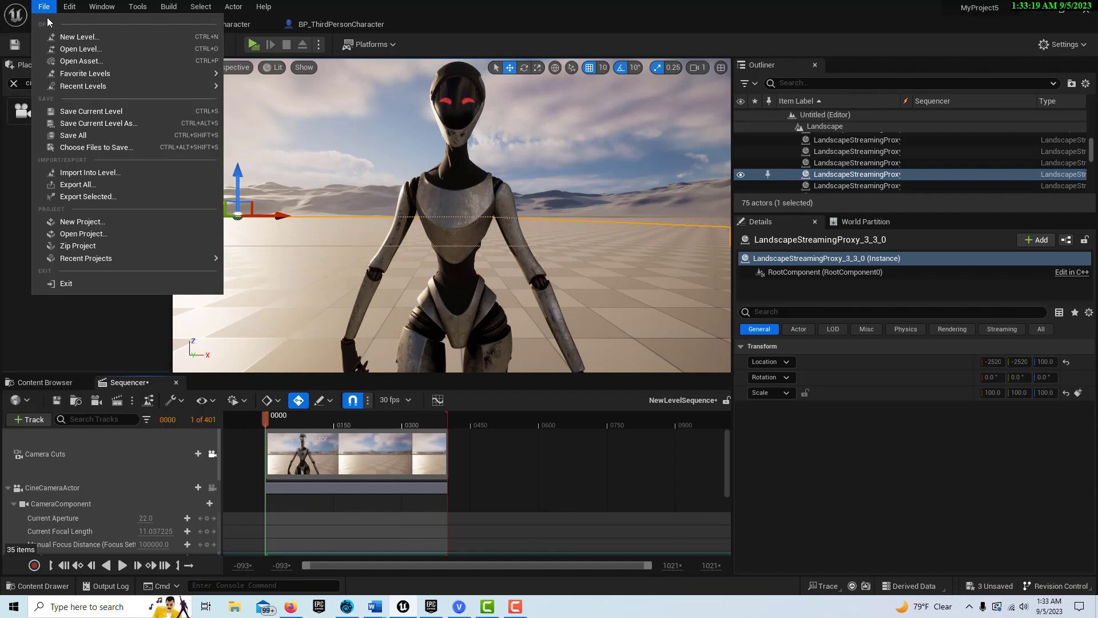
pyautogui.click(84, 224)
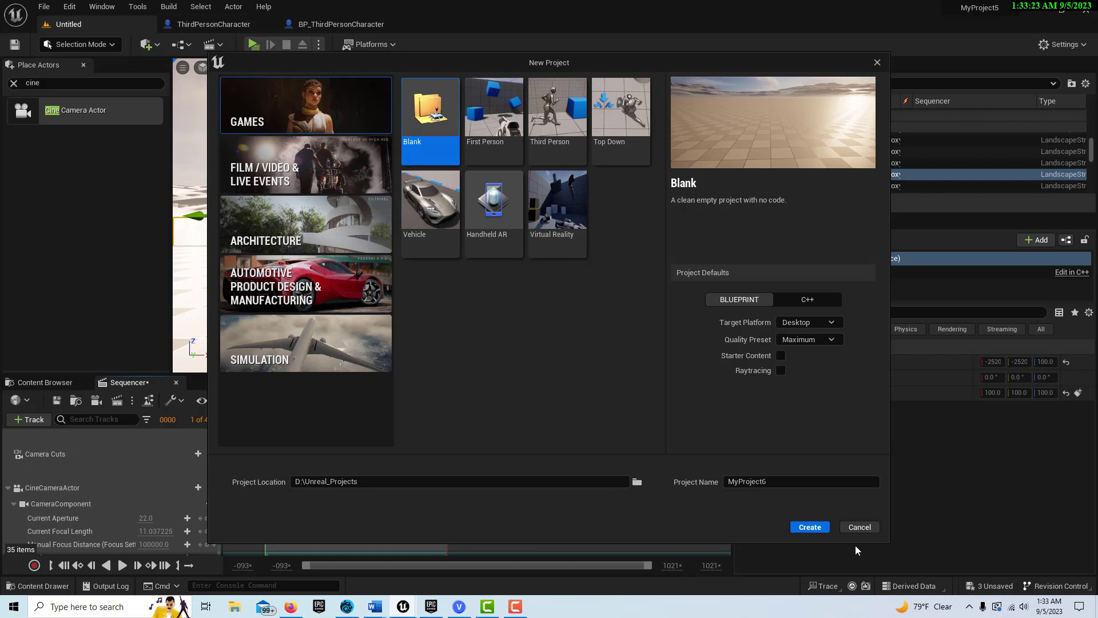
# Step: Create the blank project MyProject6, saving changed level assets, and return to Epic Games Launcher
pyautogui.click(821, 527)
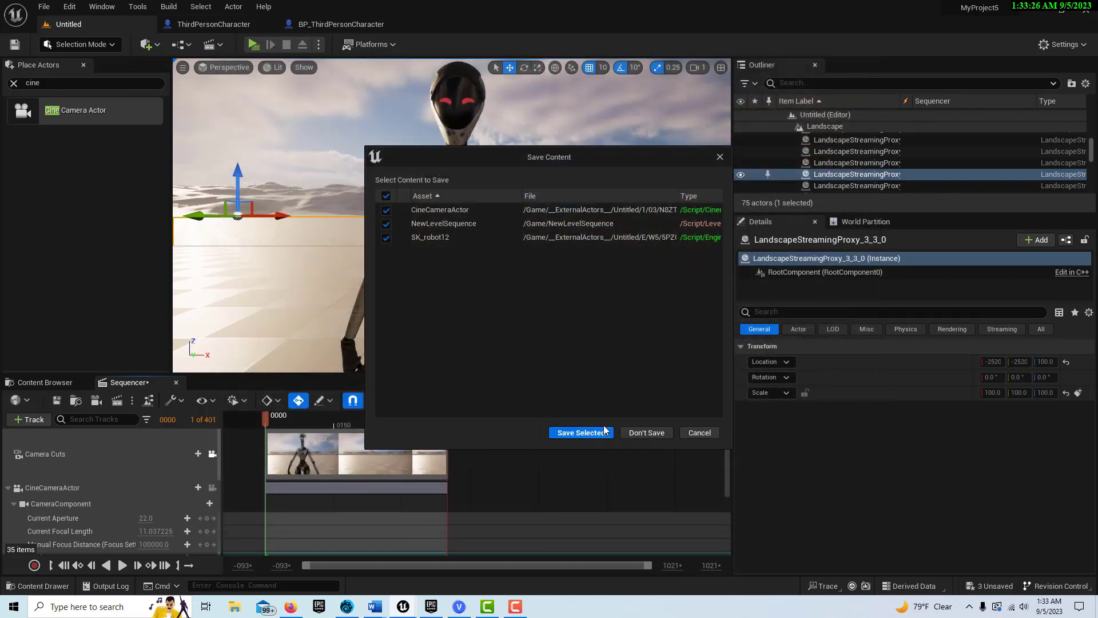
pyautogui.click(600, 432)
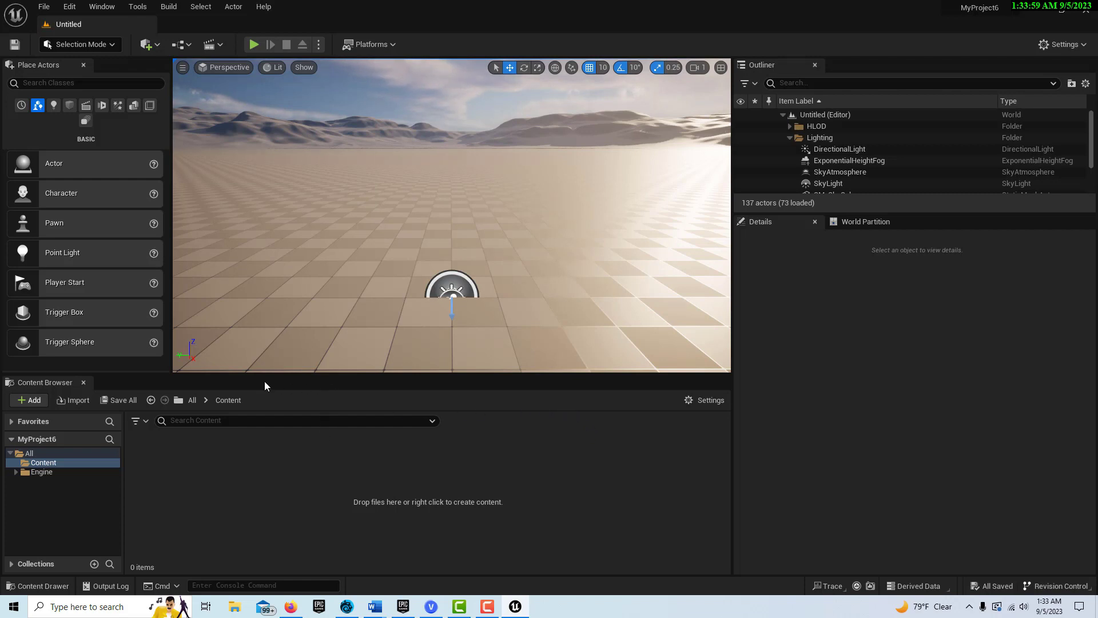
pyautogui.click(405, 606)
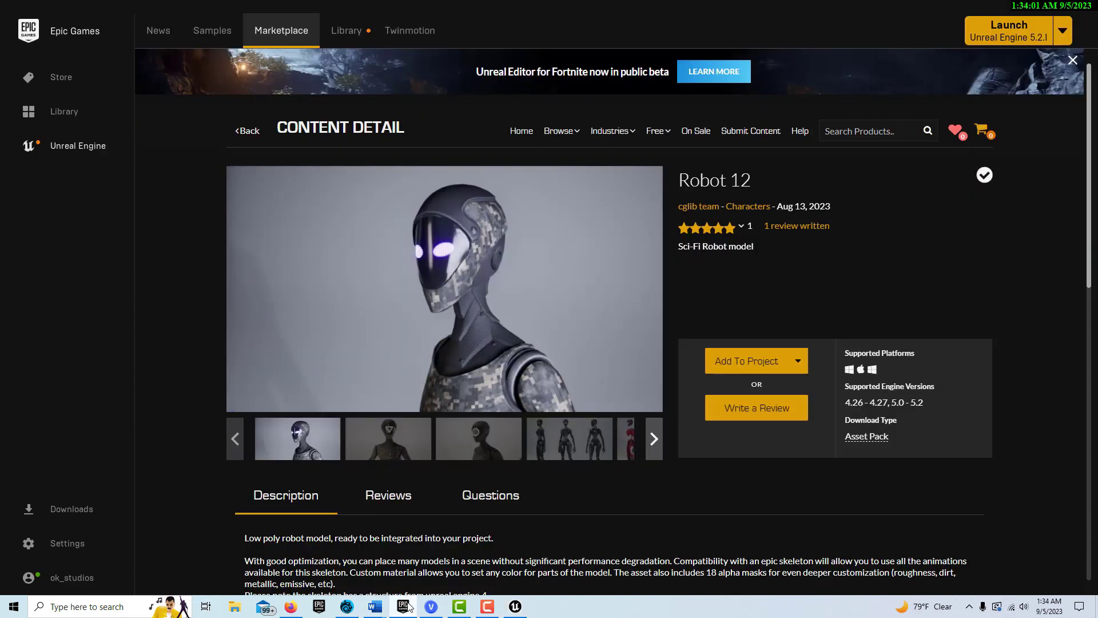
# Step: From the Library, try adding Robot 12 to MyProject5 and decline overwriting its existing files
pyautogui.click(343, 30)
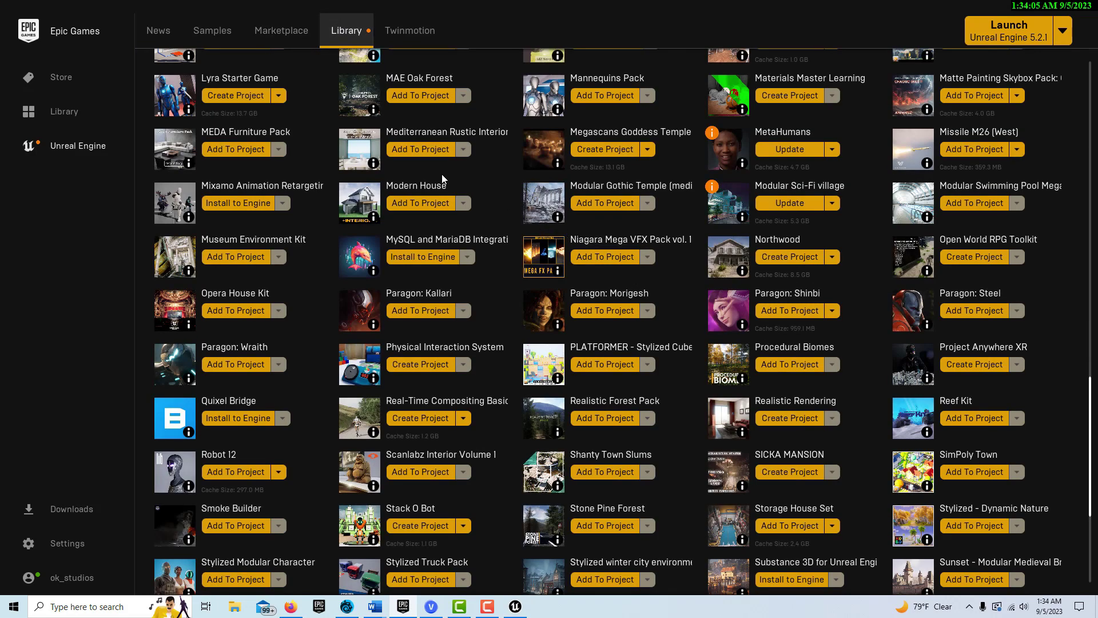
pyautogui.scroll(-2, 438, 195)
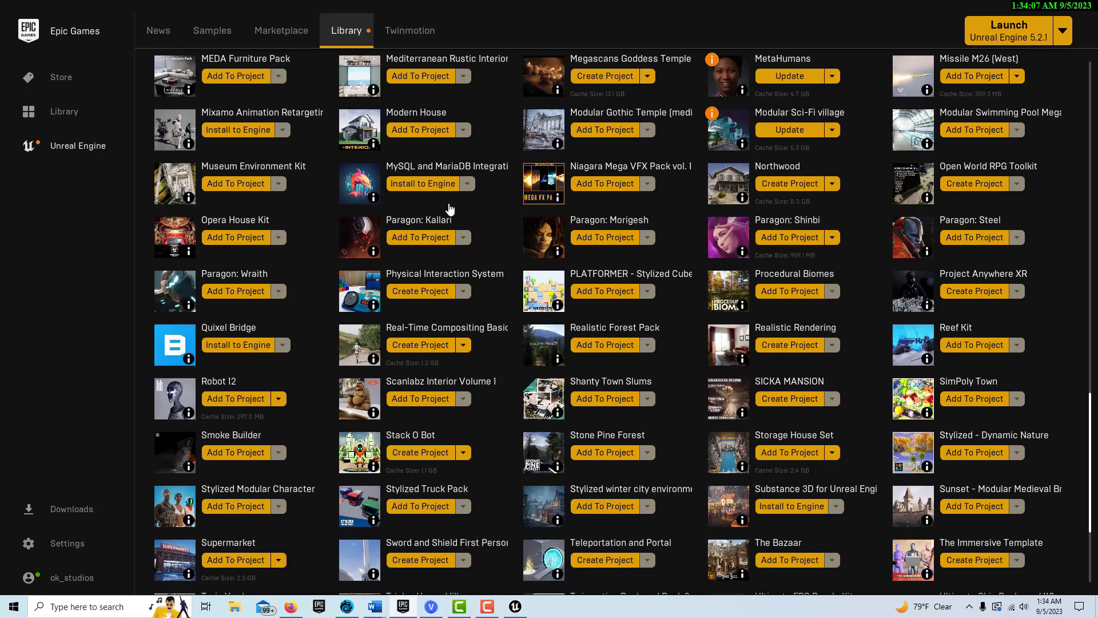
pyautogui.scroll(6, 493, 256)
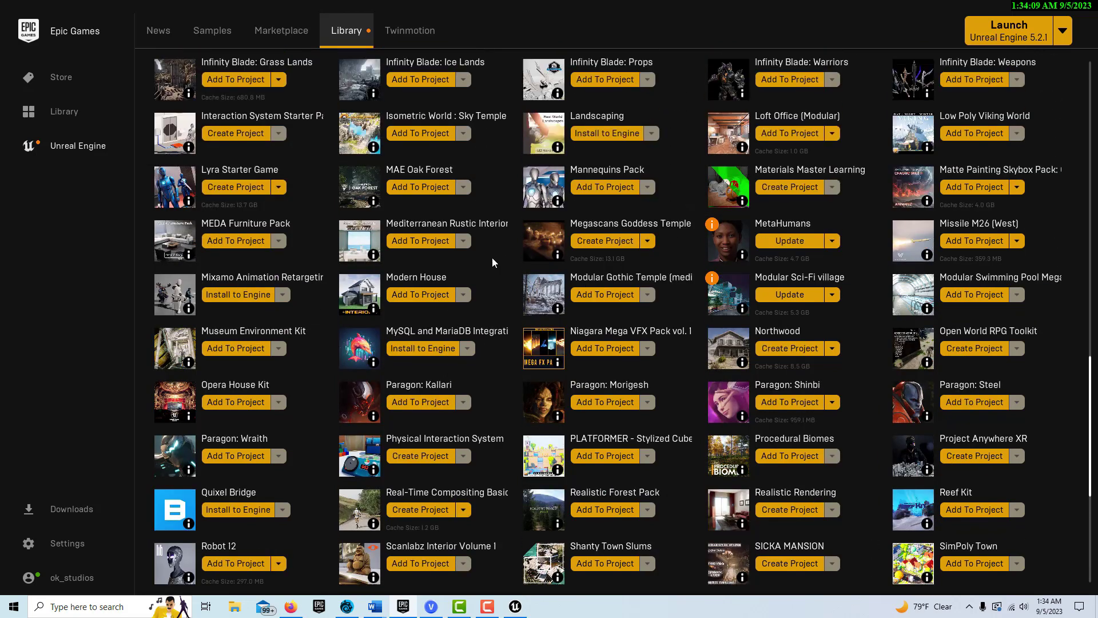
pyautogui.scroll(1, 488, 263)
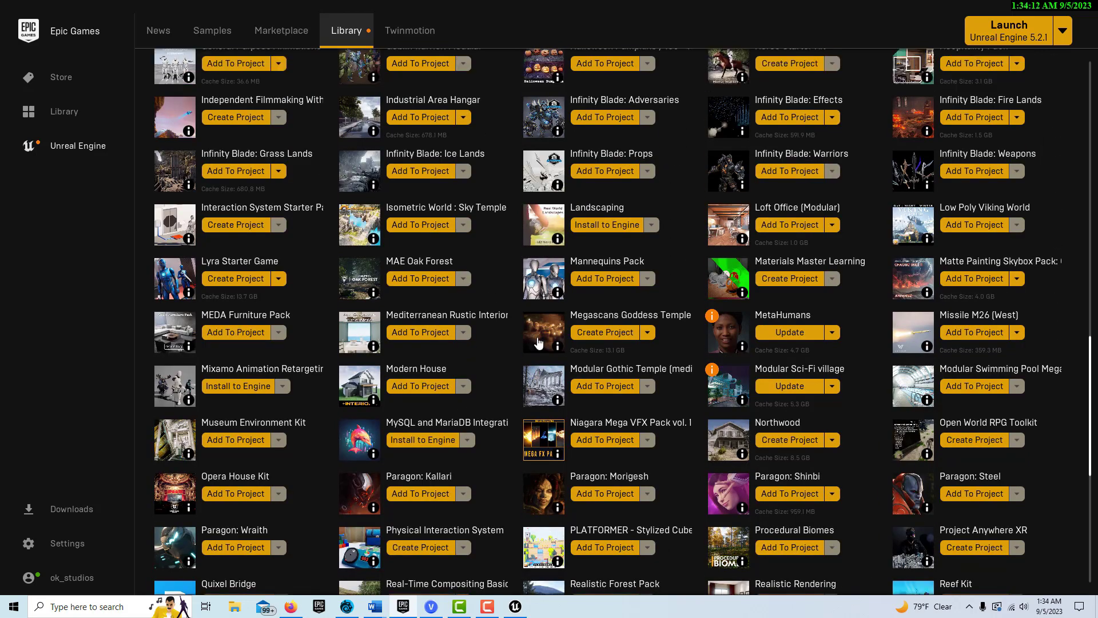
pyautogui.scroll(-2, 502, 407)
pyautogui.scroll(-2, 493, 408)
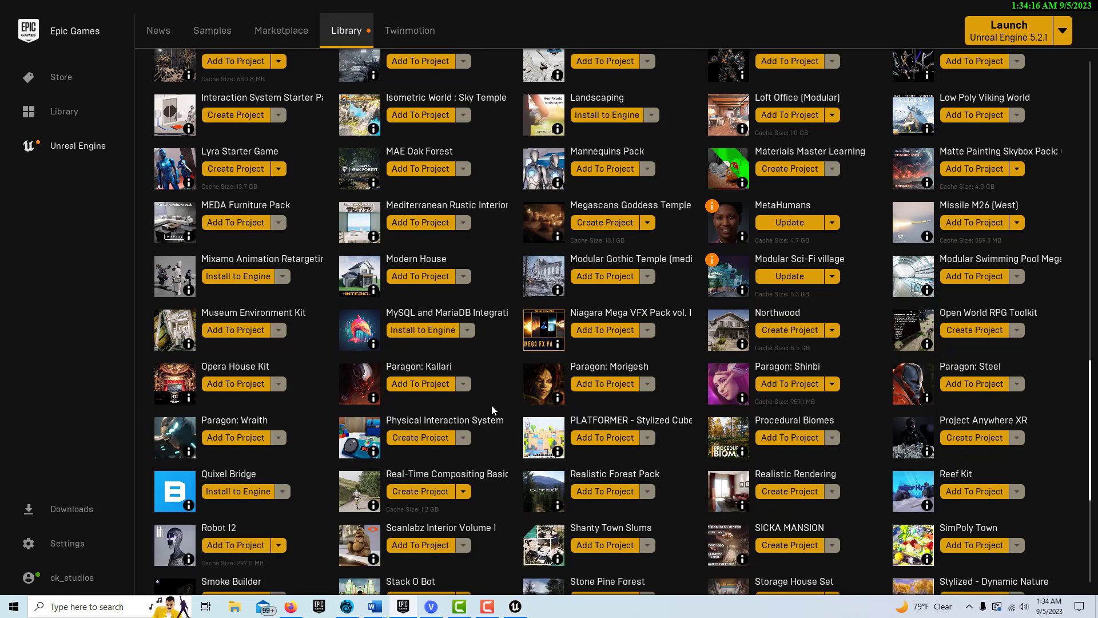
pyautogui.scroll(-1, 490, 406)
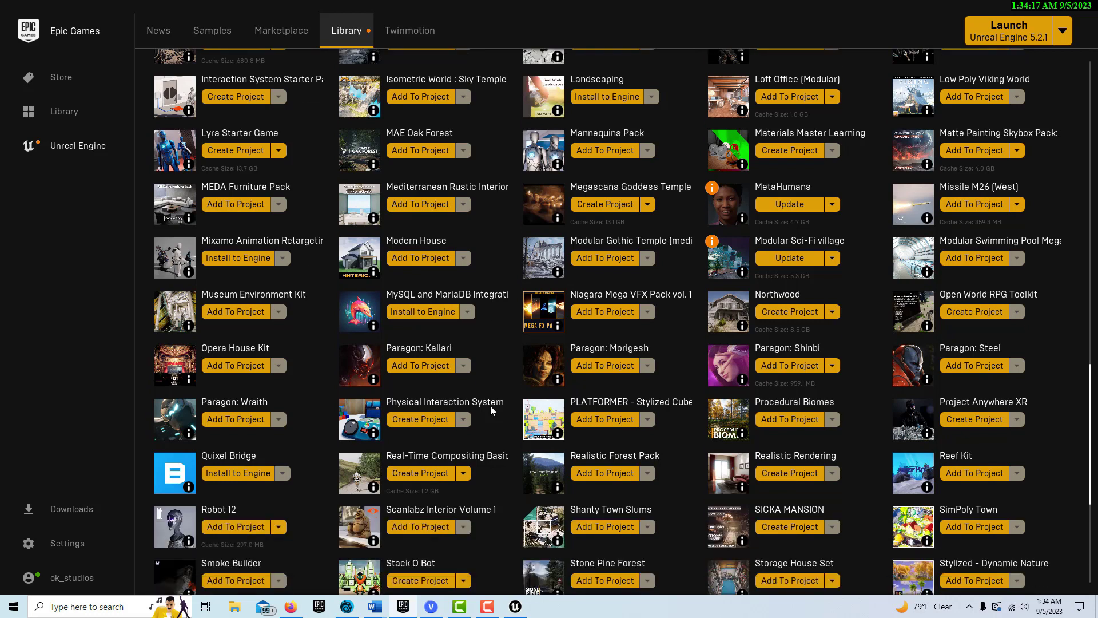
pyautogui.click(244, 527)
pyautogui.scroll(-10, 598, 309)
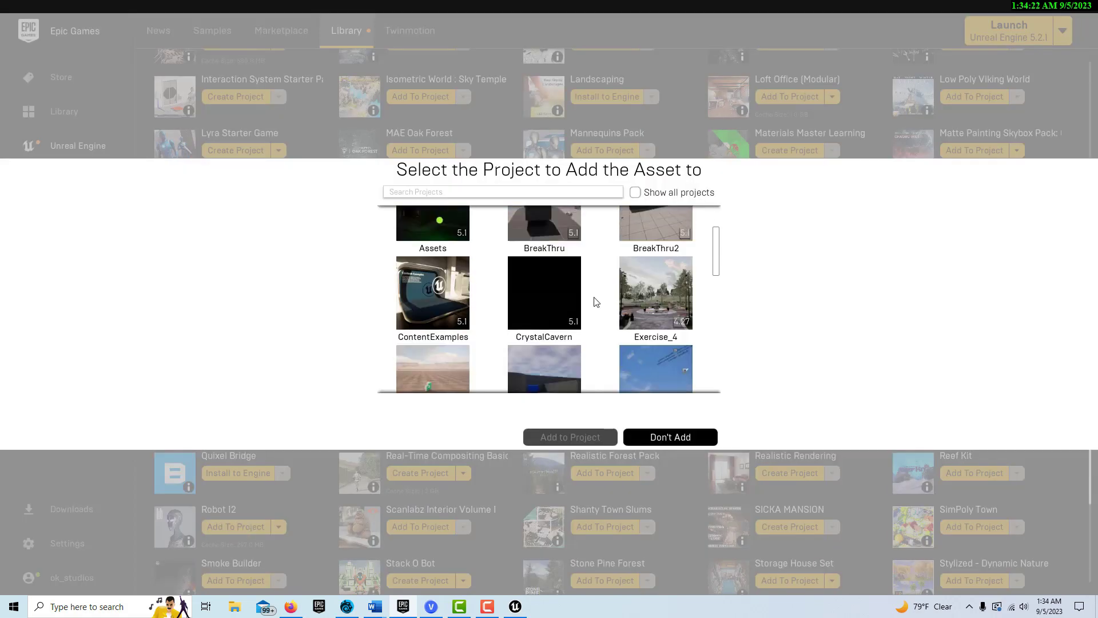
pyautogui.scroll(-1, 571, 311)
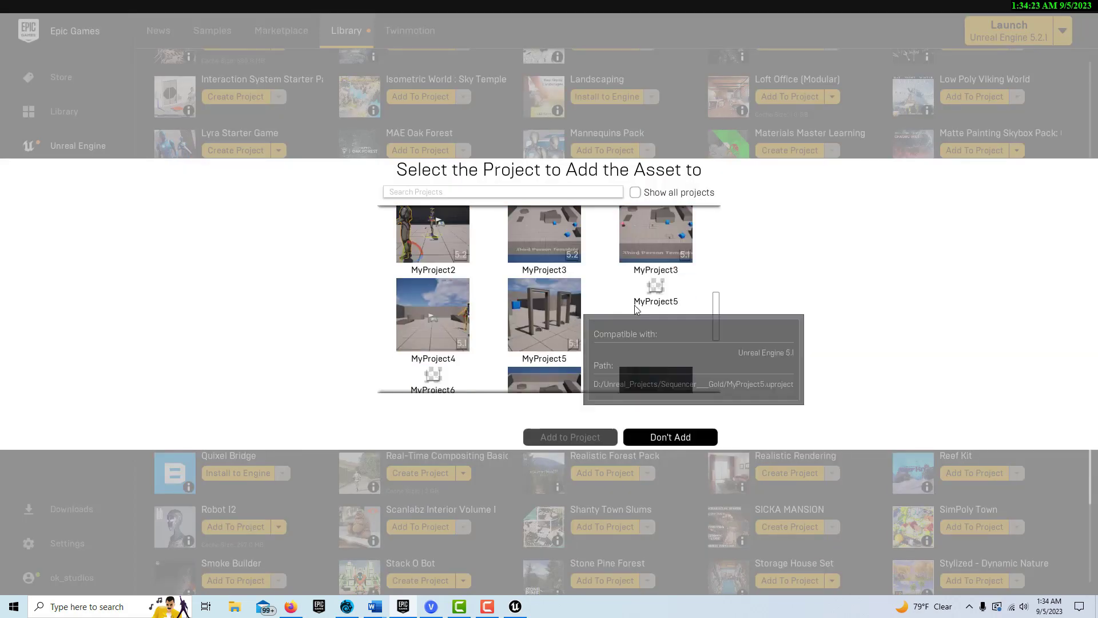
pyautogui.click(675, 306)
pyautogui.click(570, 438)
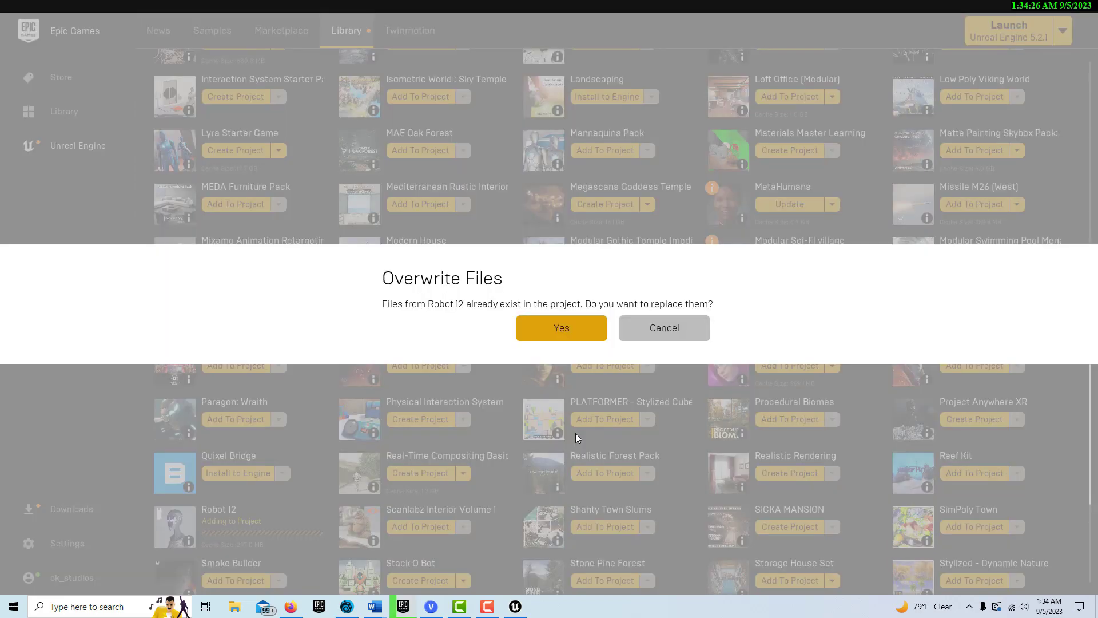
pyautogui.click(659, 338)
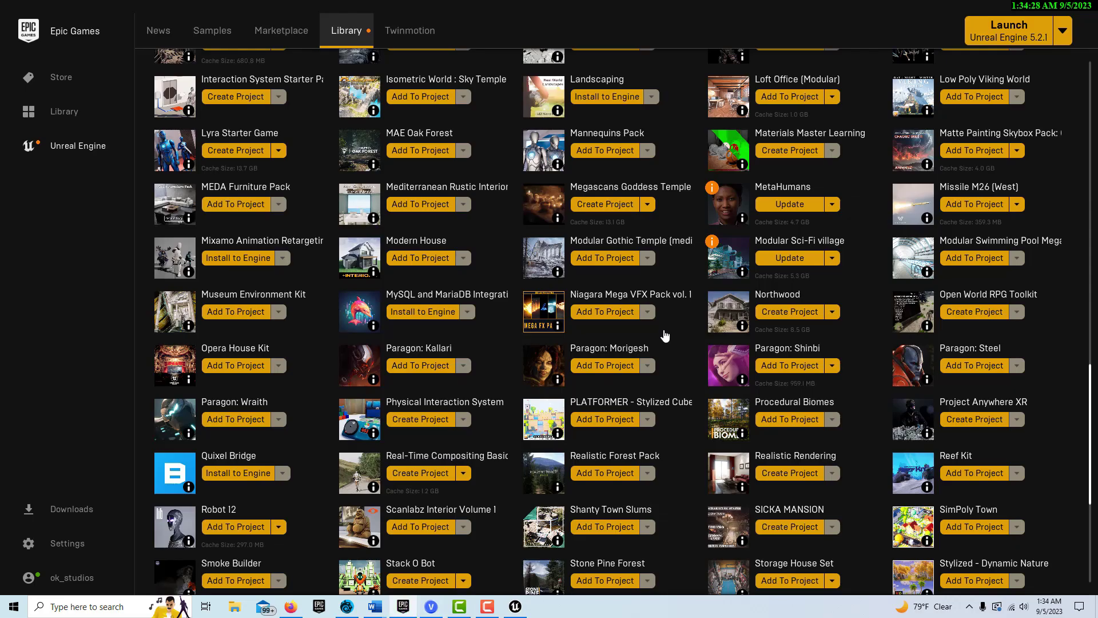
# Step: Add the Robot 12 pack to MyProject6 and switch to its editor
pyautogui.click(234, 527)
pyautogui.scroll(-15, 611, 379)
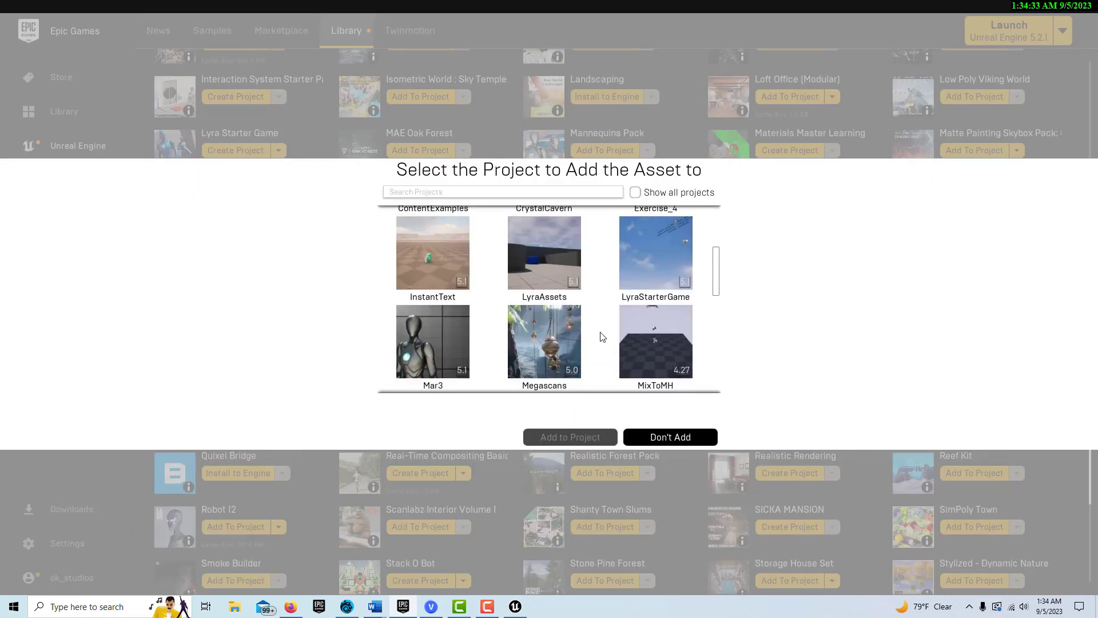
pyautogui.scroll(-2, 584, 326)
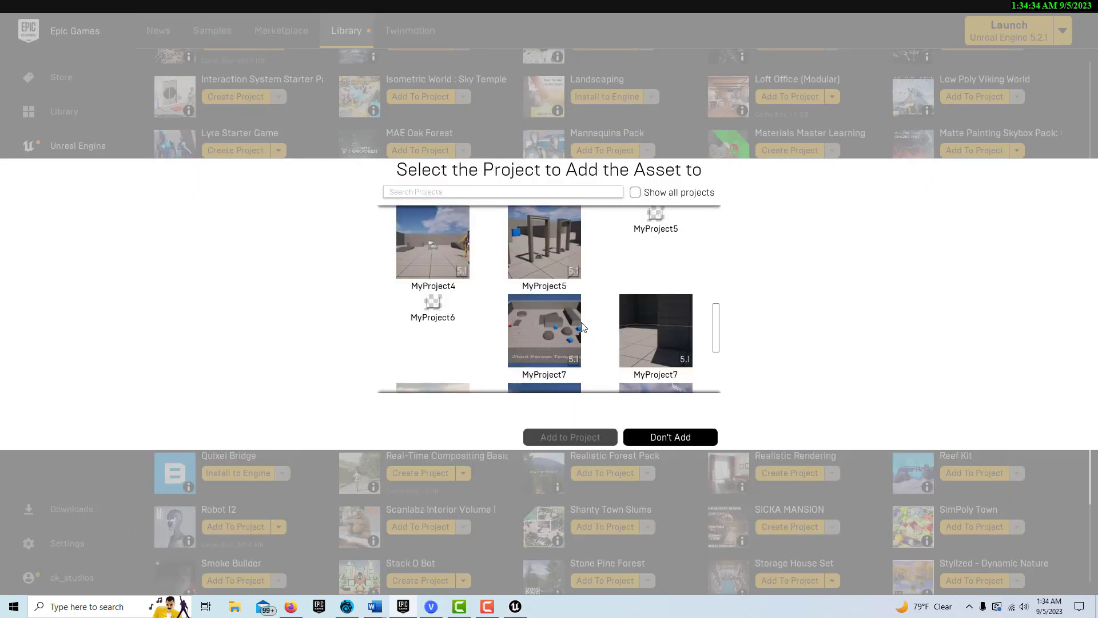
pyautogui.click(432, 320)
pyautogui.click(588, 438)
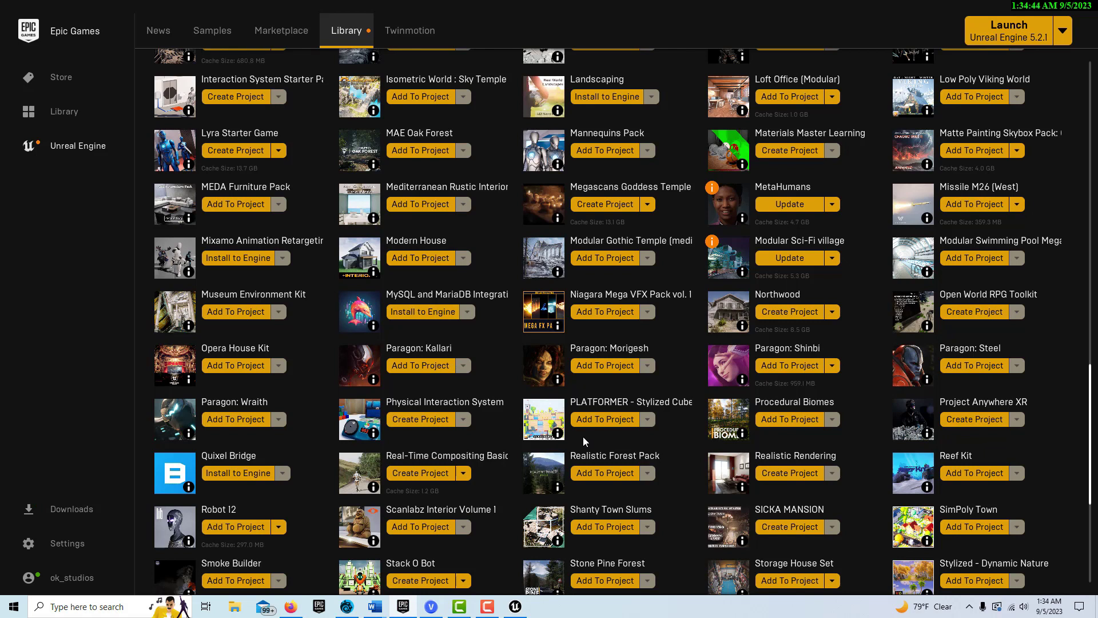
pyautogui.click(515, 606)
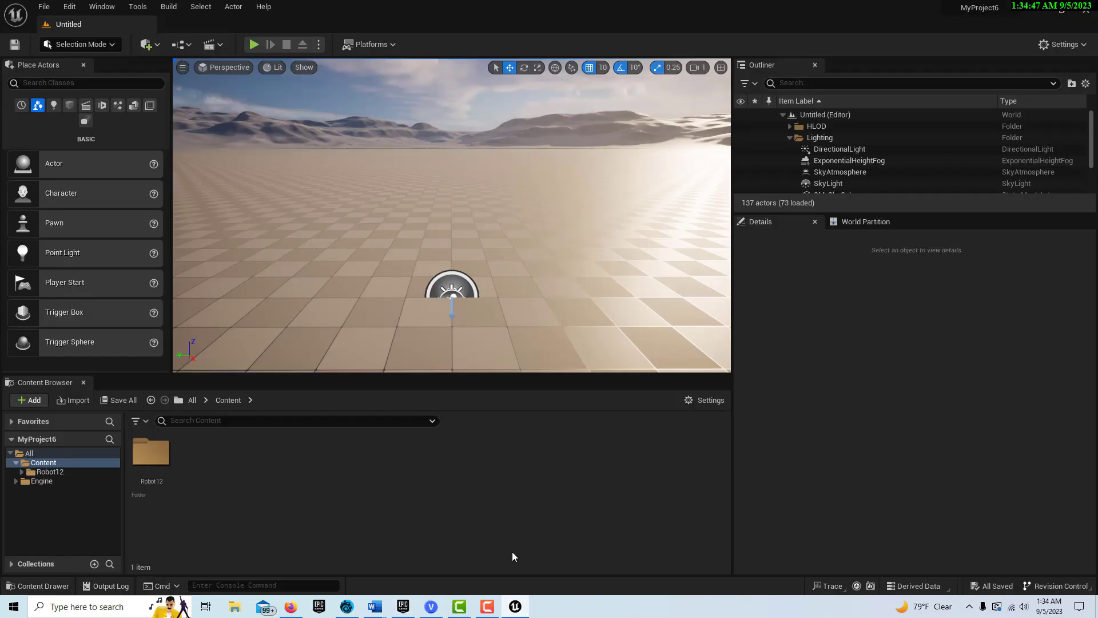
# Step: Place BP_Robot12 from the Robot12 Blueprints folder into the level
pyautogui.click(21, 472)
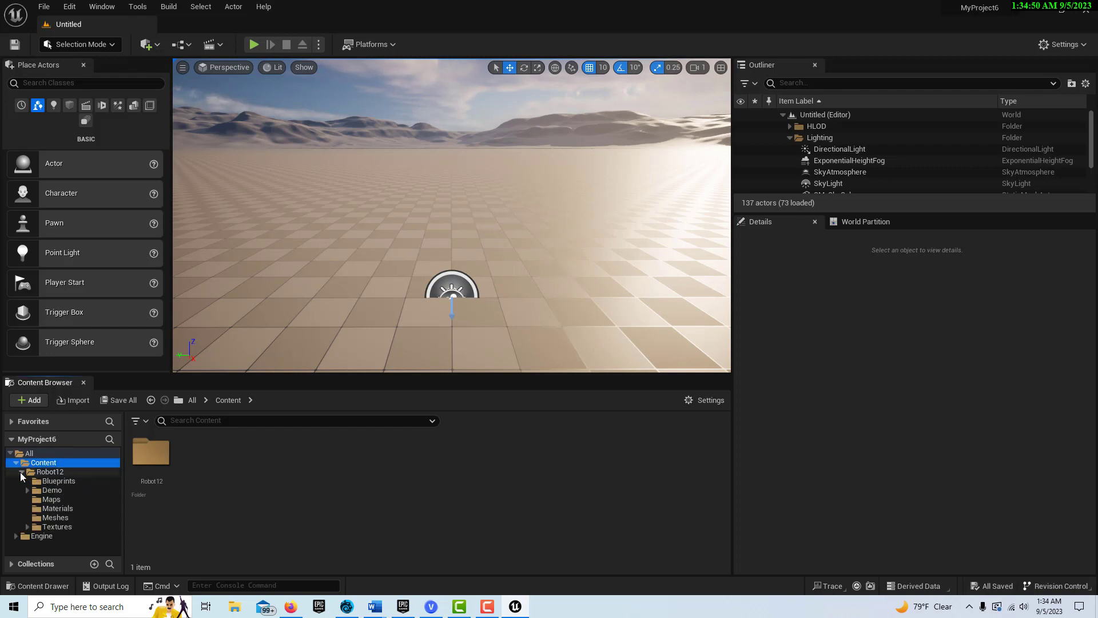
pyautogui.click(48, 480)
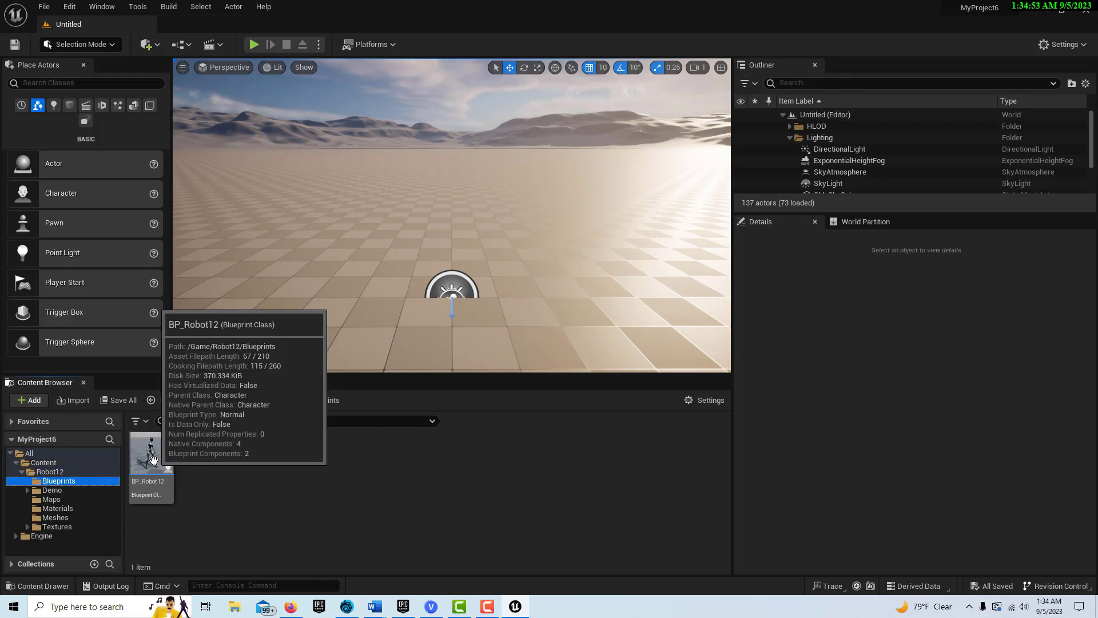
pyautogui.moveTo(153, 458); pyautogui.dragTo(342, 243)
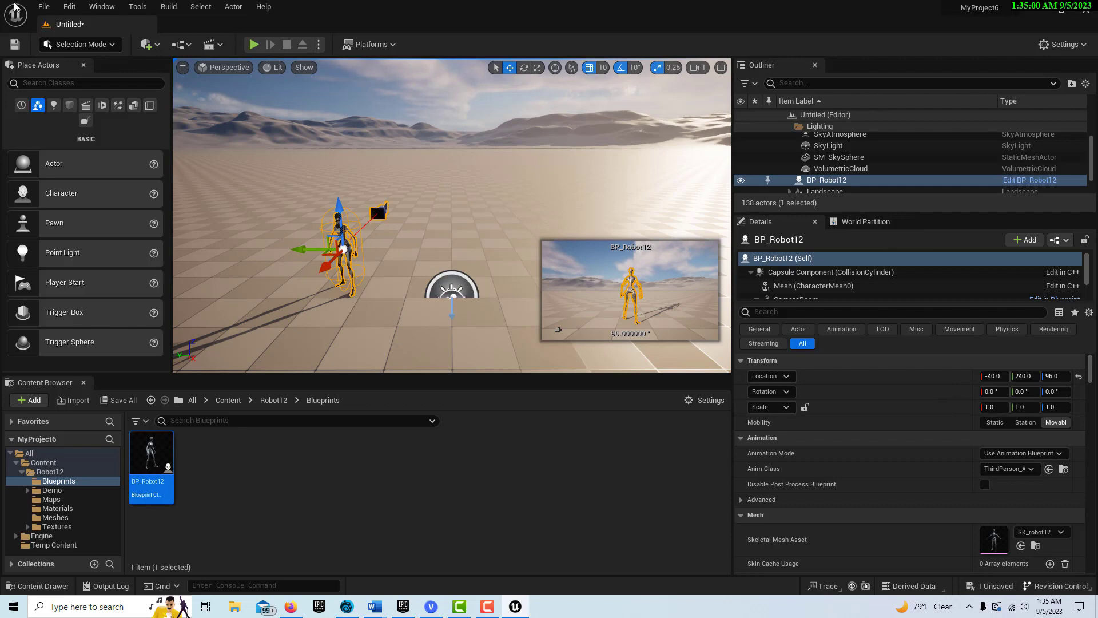
# Step: Dock World Settings beside Details and set GameMode Override to ThirdPersonGameMode
pyautogui.click(94, 7)
pyautogui.moveTo(126, 97)
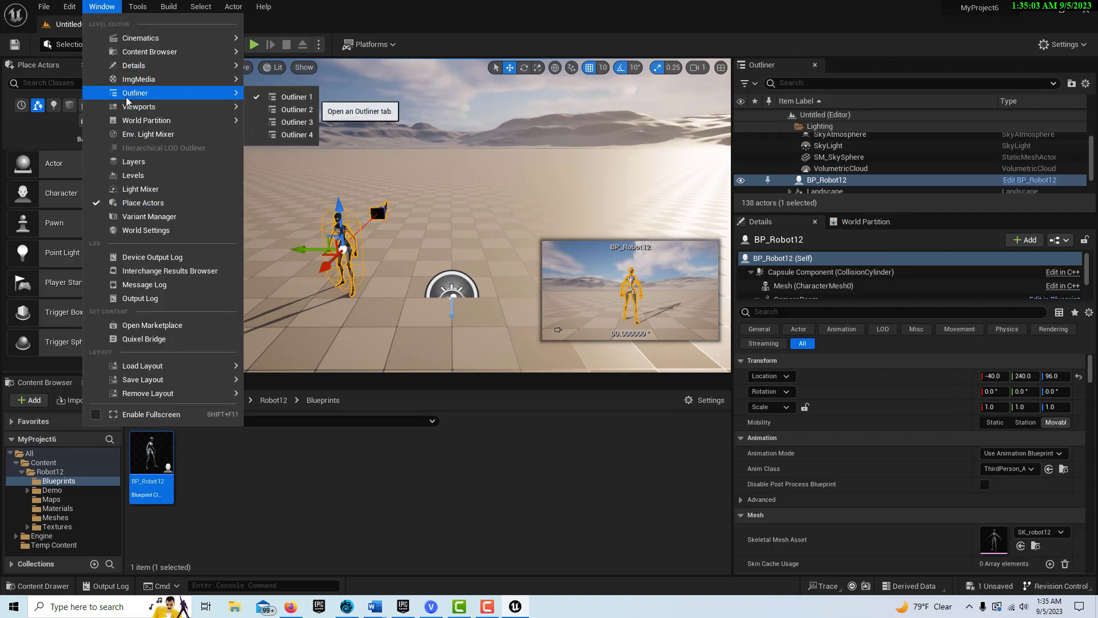
pyautogui.click(146, 229)
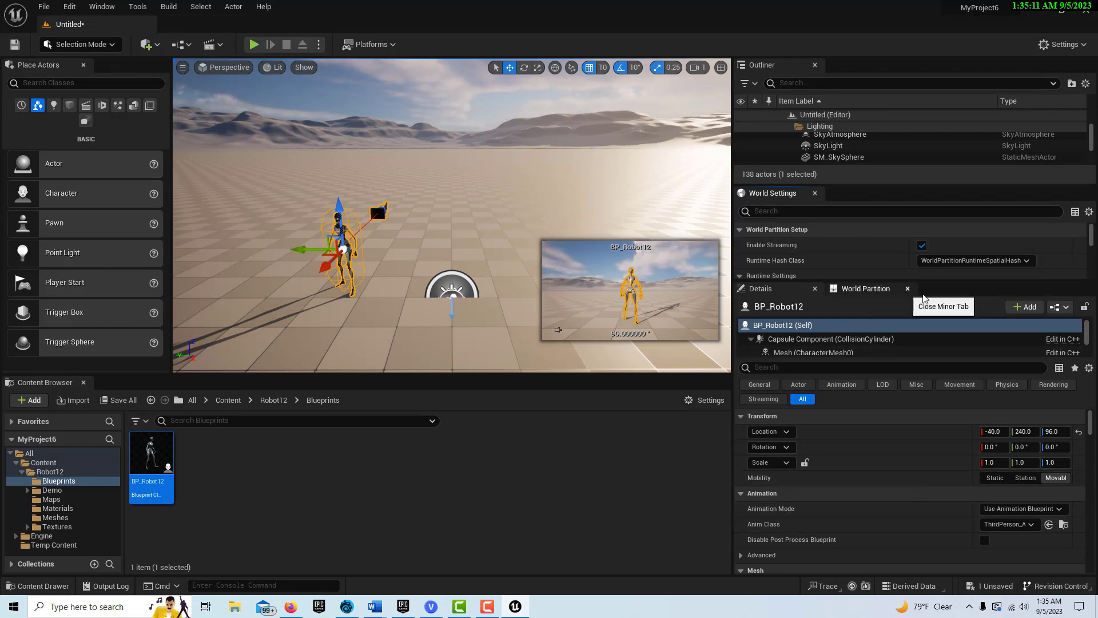
pyautogui.moveTo(798, 195); pyautogui.dragTo(973, 223)
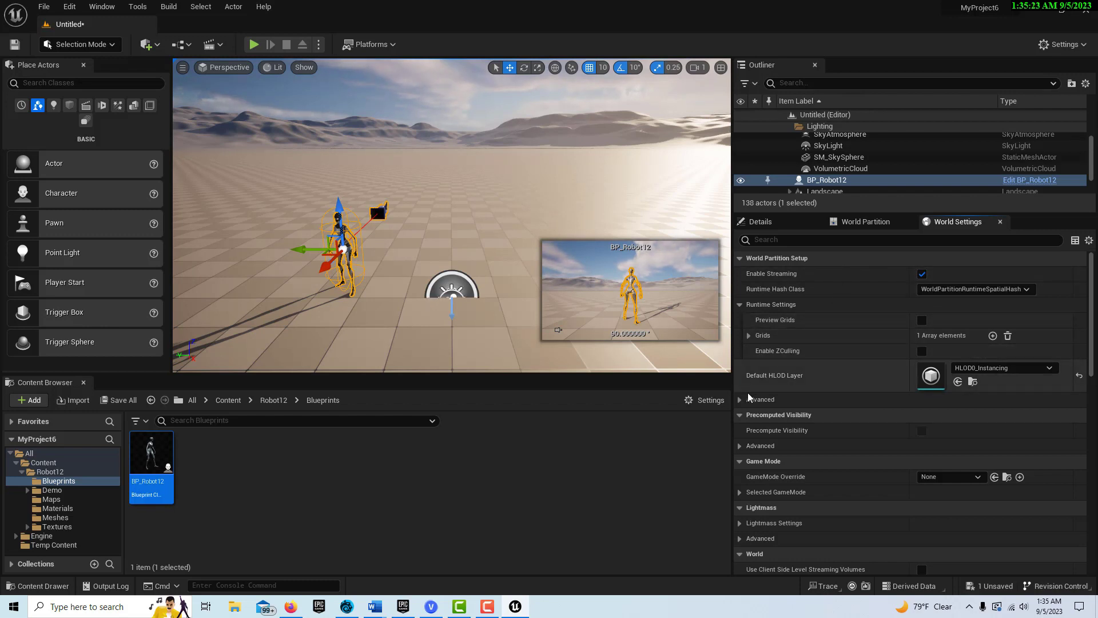
pyautogui.click(977, 477)
pyautogui.click(981, 450)
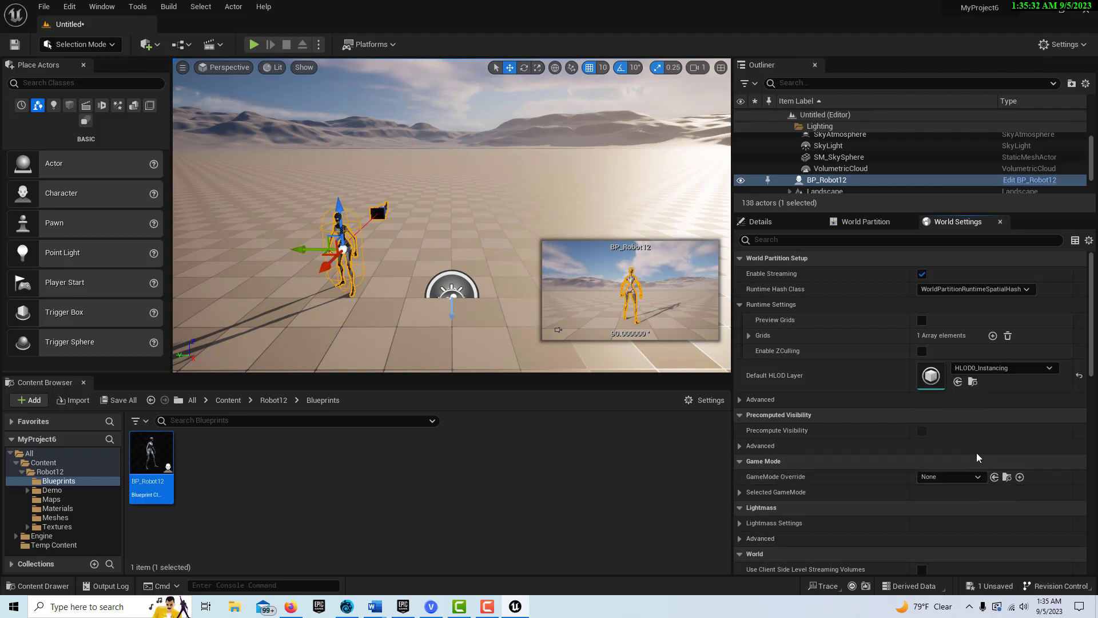
# Step: Open the ThirdPersonCharacter blueprint from Demo/ThirdPersonBP/Blueprints
pyautogui.click(52, 490)
pyautogui.doubleClick(303, 478)
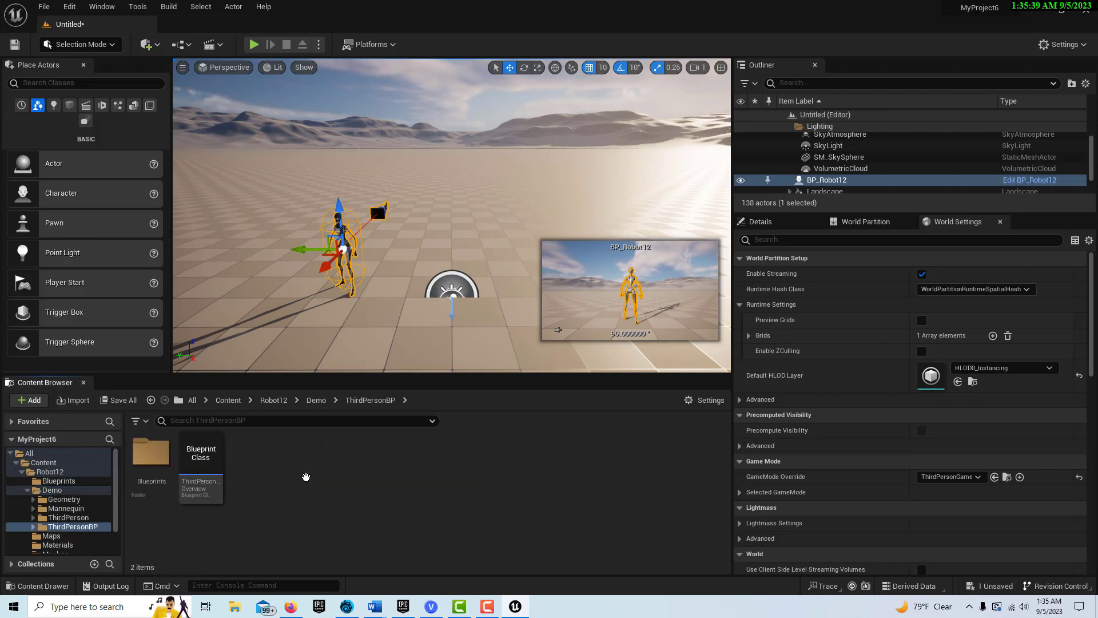
pyautogui.doubleClick(151, 452)
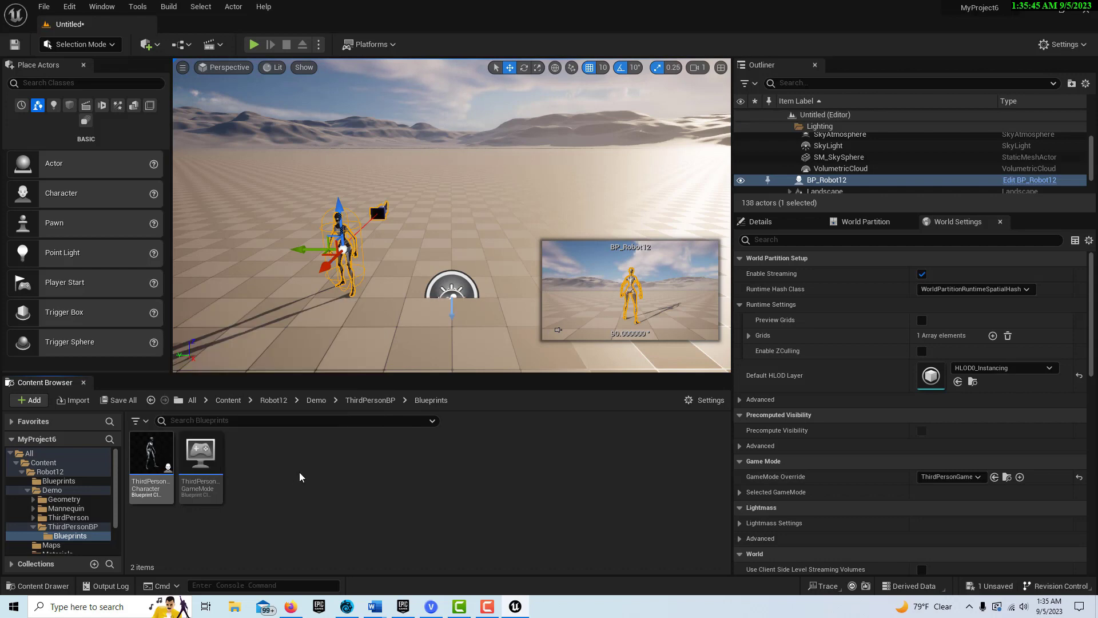
pyautogui.doubleClick(156, 458)
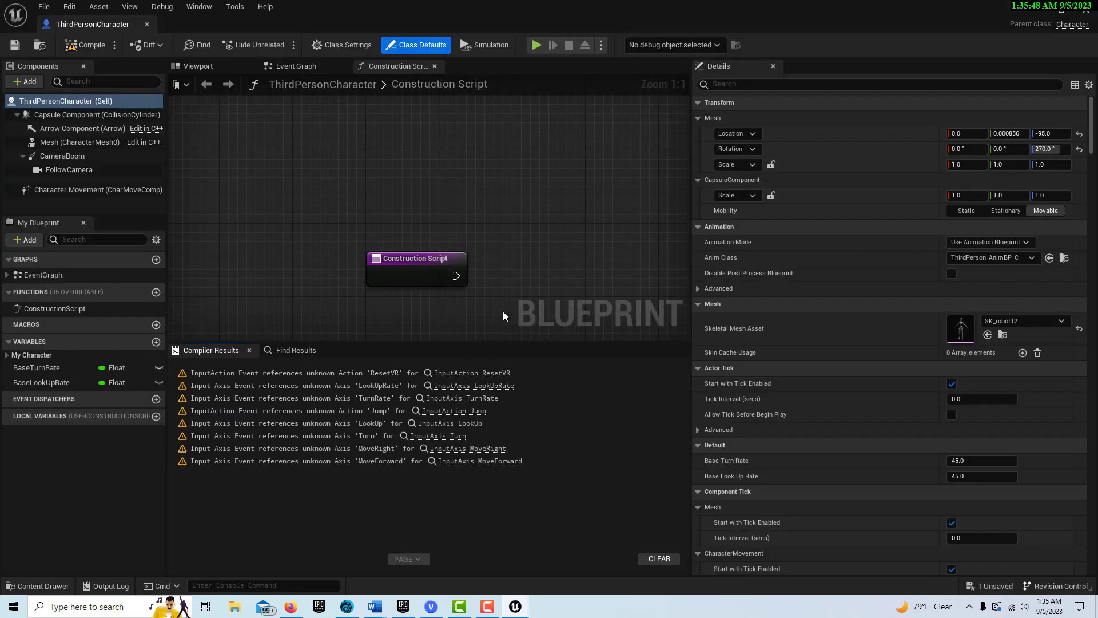
# Step: Inspect the ThirdPersonCharacter Event Graph's gamepad and mouse input nodes, then close the blueprint
pyautogui.click(284, 66)
pyautogui.scroll(-5, 457, 280)
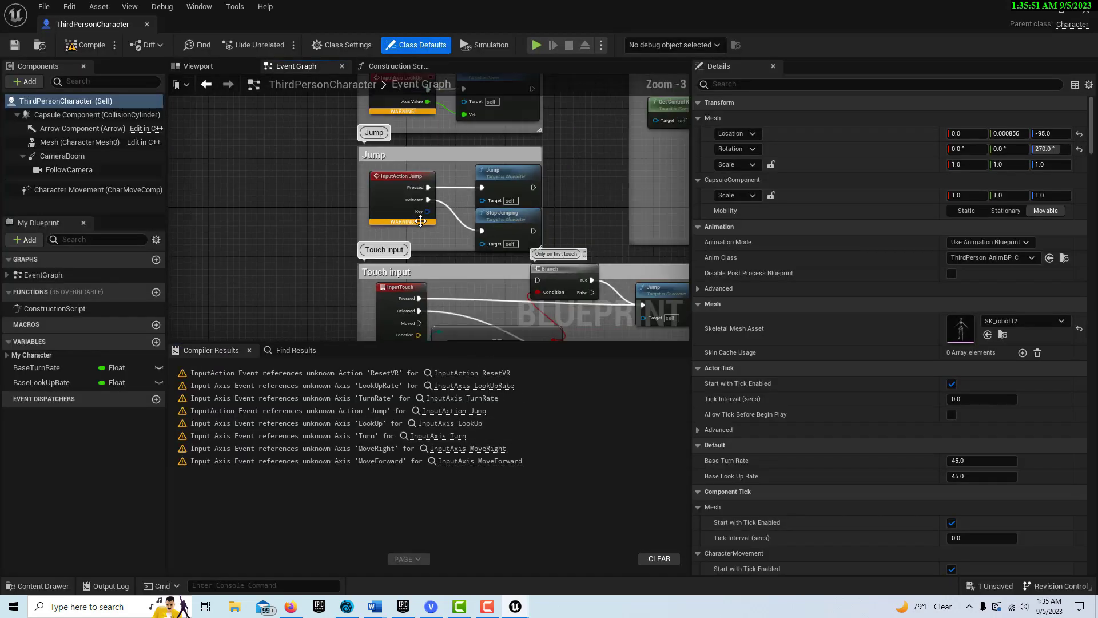
pyautogui.moveTo(350, 151); pyautogui.dragTo(316, 222, button='right')
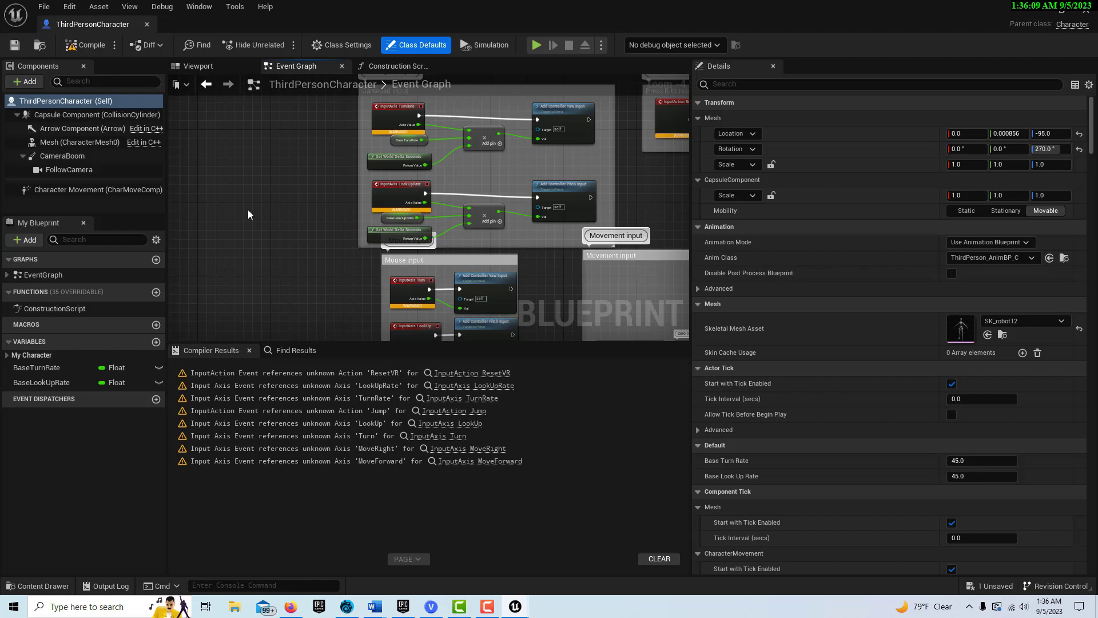
pyautogui.click(147, 24)
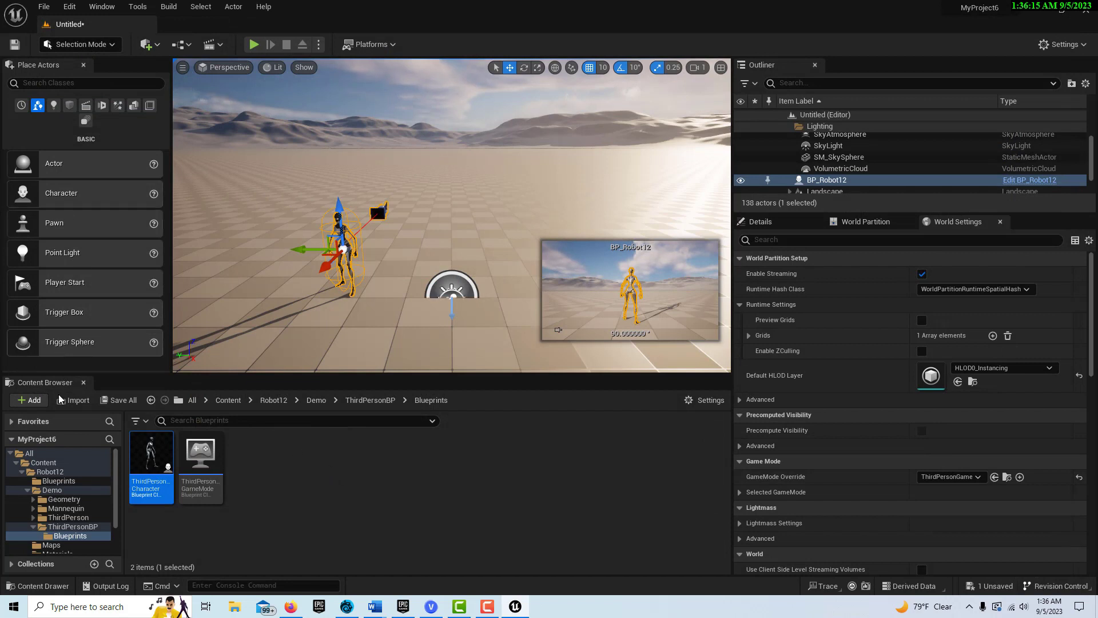
# Step: Add the Third Person feature pack to the project and delete BP_Robot12 from the level
pyautogui.click(26, 399)
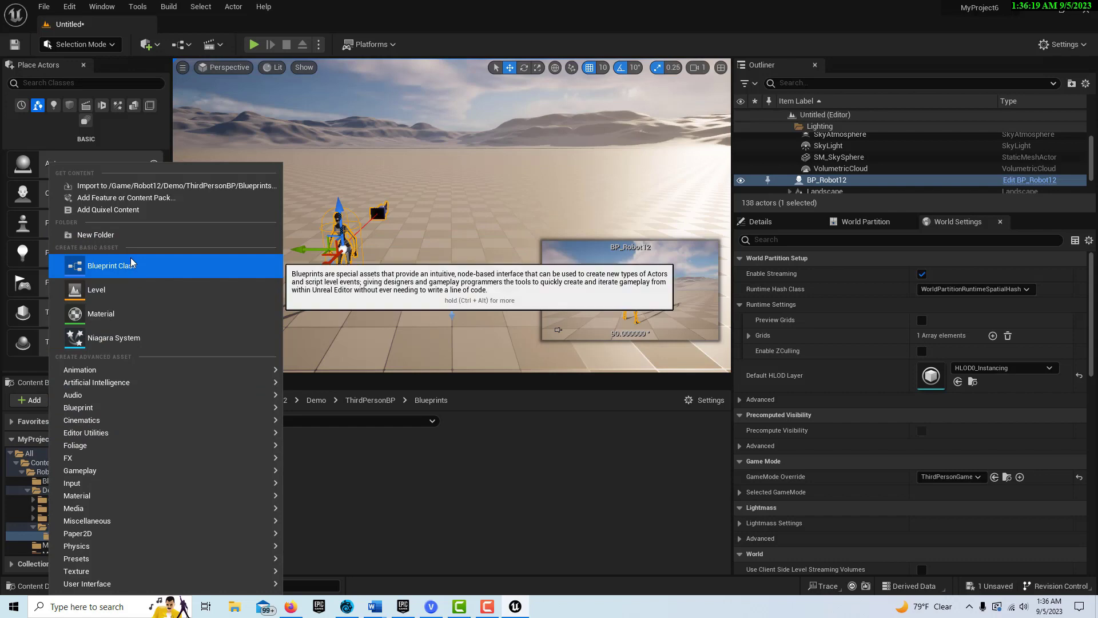
pyautogui.click(147, 197)
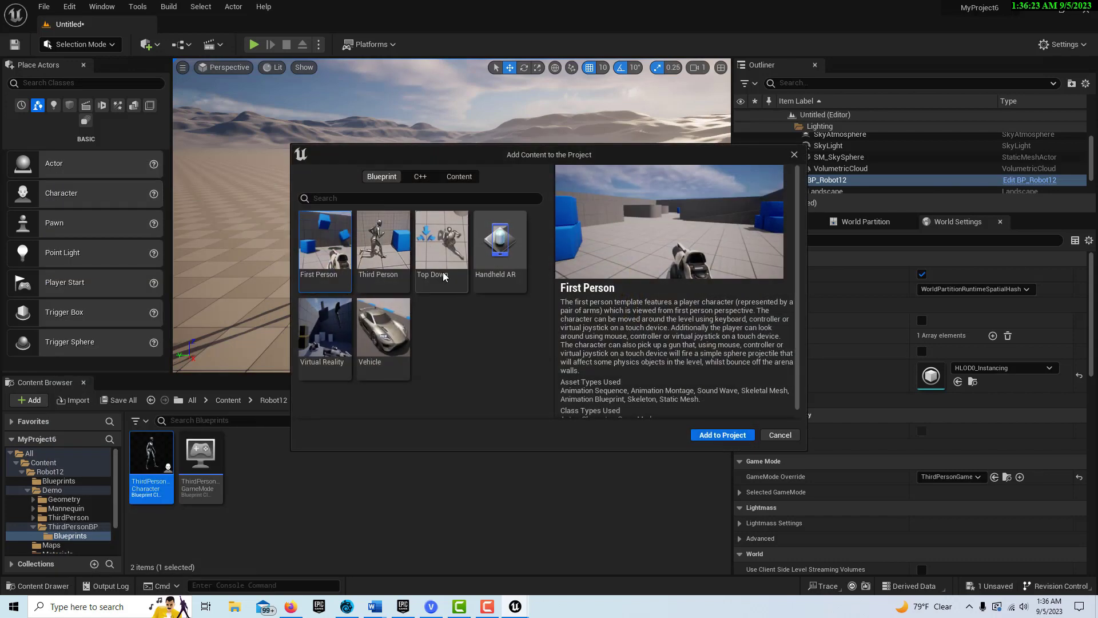
pyautogui.click(390, 249)
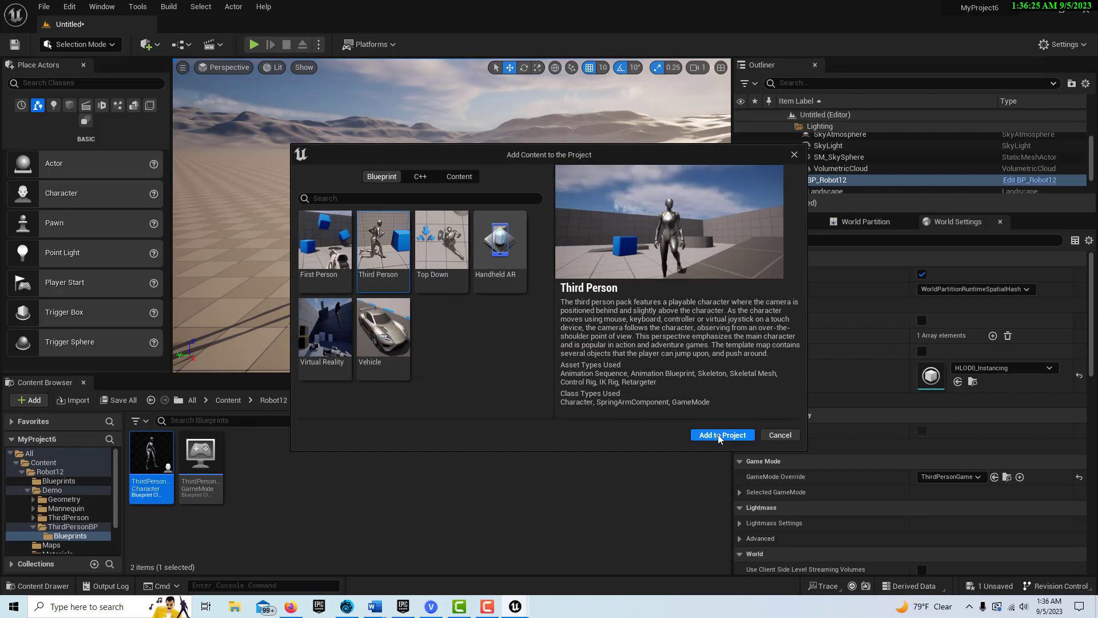
pyautogui.click(719, 438)
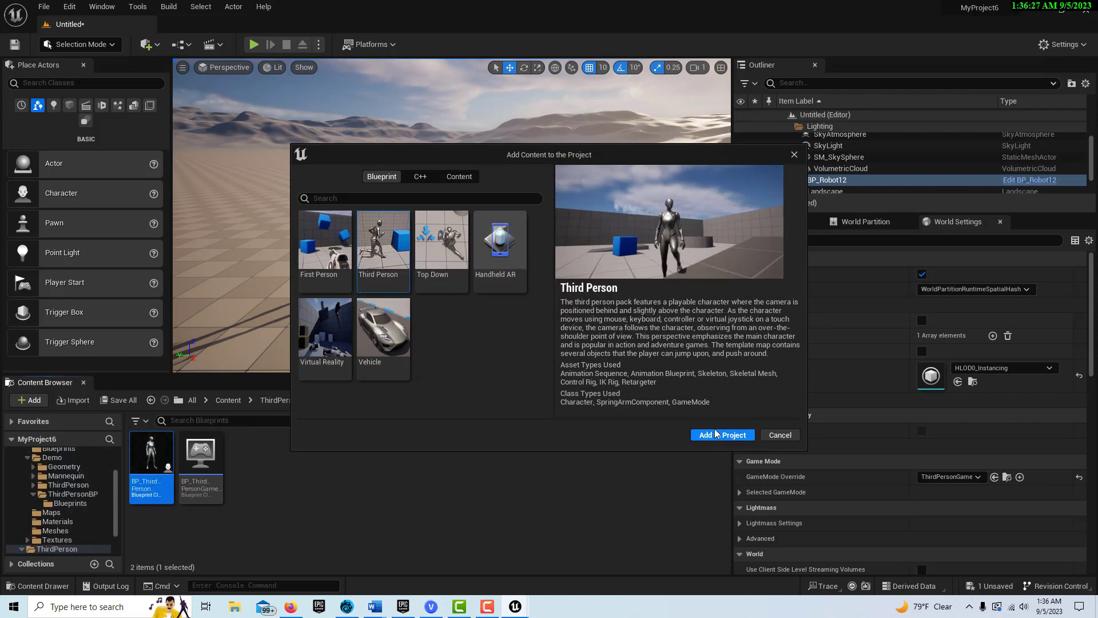
pyautogui.click(779, 435)
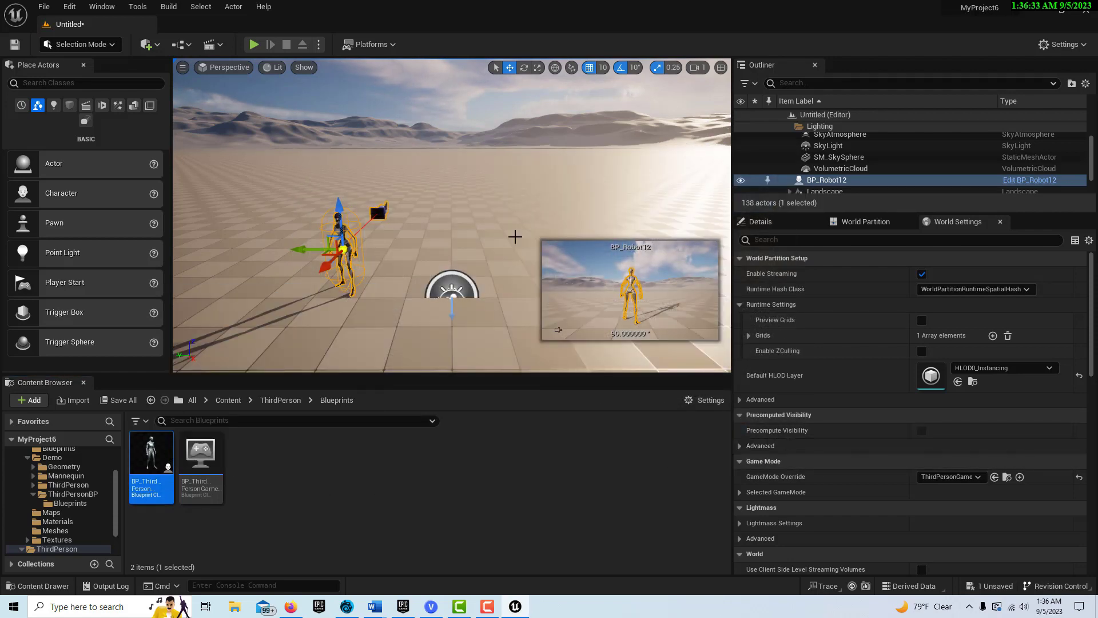
pyautogui.click(823, 179)
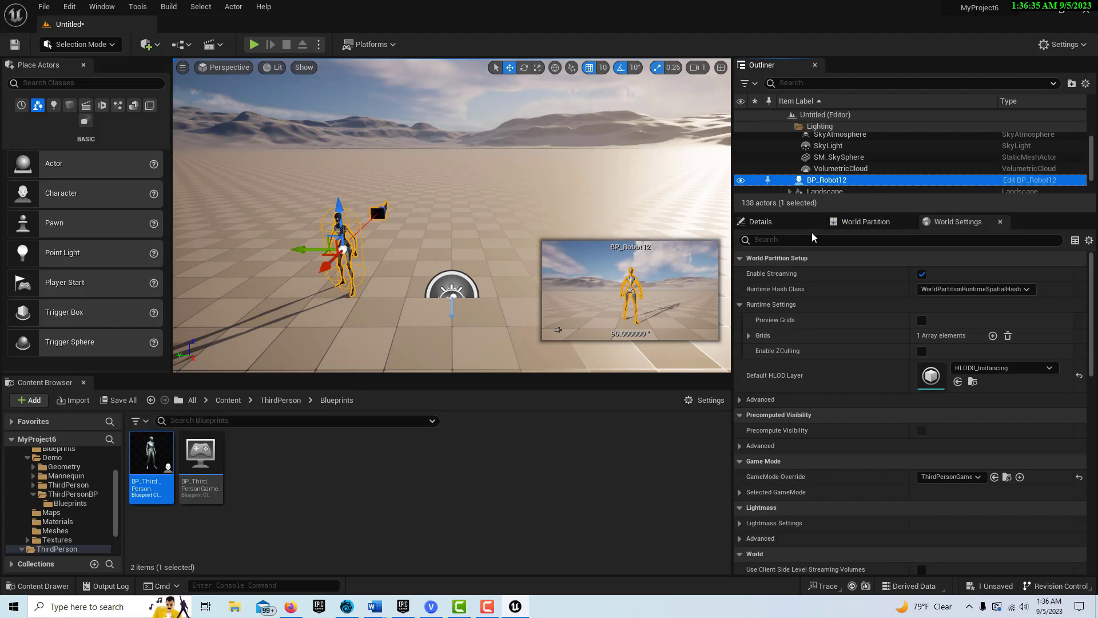
pyautogui.press('Delete')
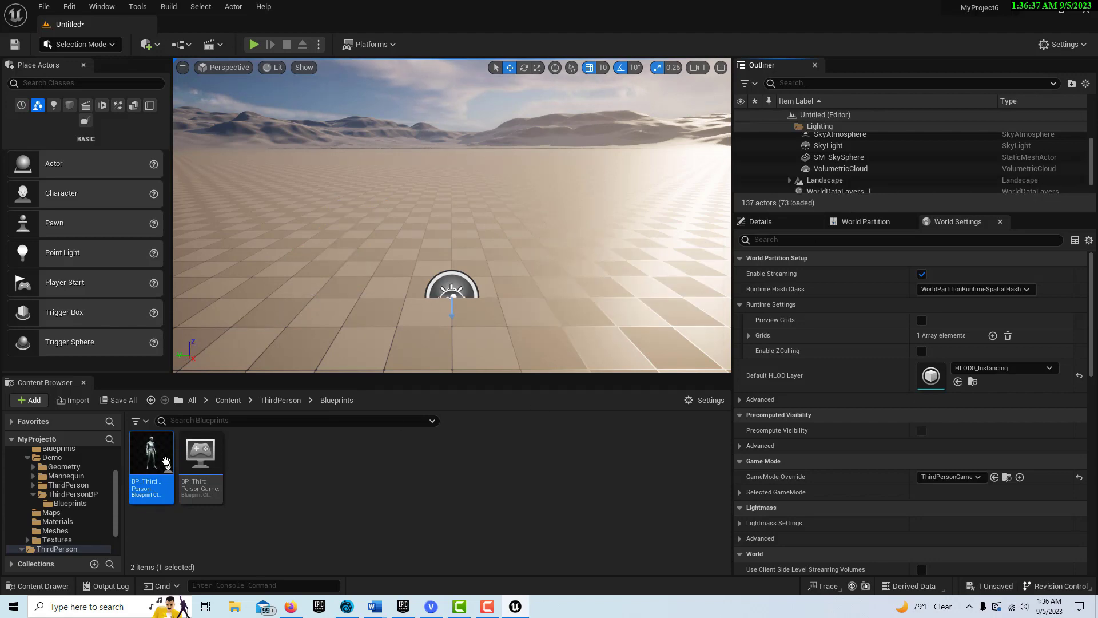
# Step: Open BP_ThirdPersonCharacter, review its input mapping and camera nodes, and view the character preview
pyautogui.doubleClick(150, 449)
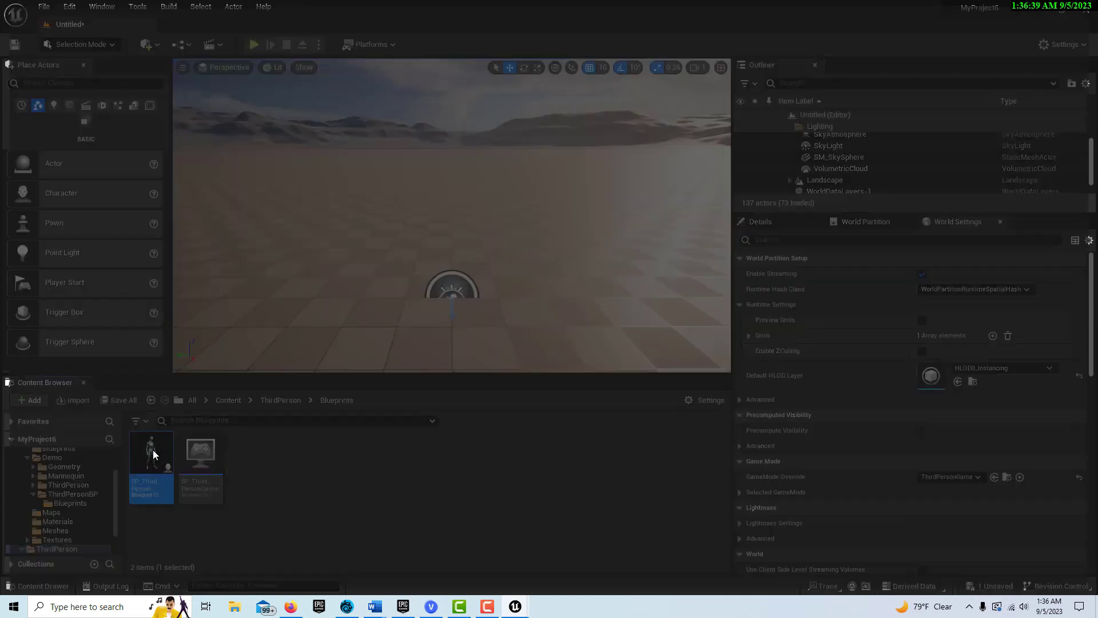
pyautogui.scroll(2, 528, 234)
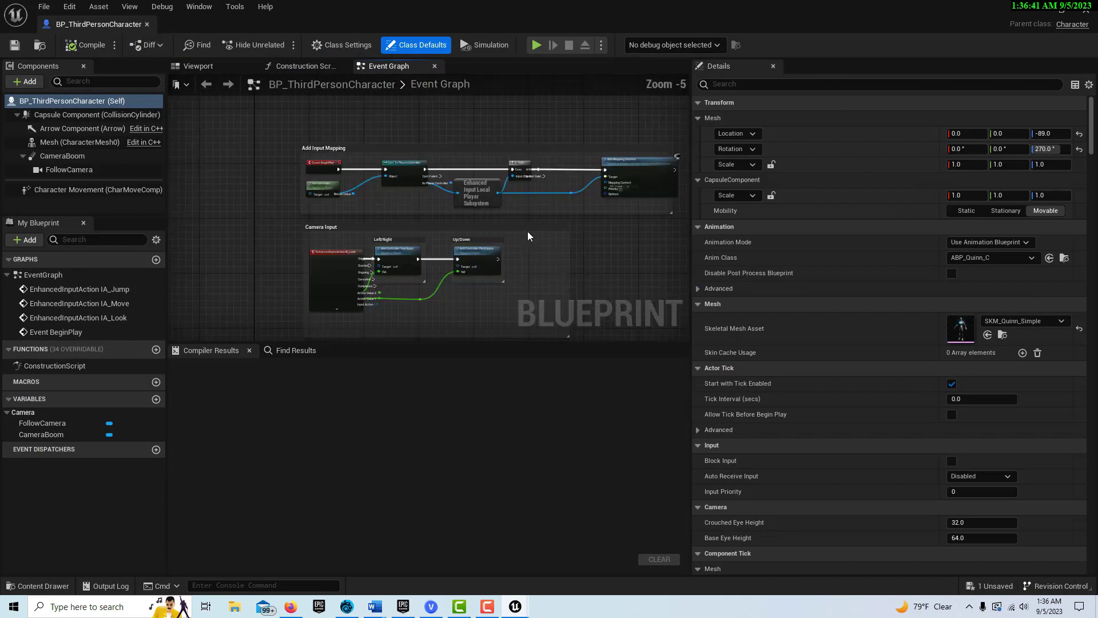
pyautogui.scroll(1, 548, 236)
pyautogui.scroll(-1, 548, 235)
pyautogui.scroll(2, 483, 195)
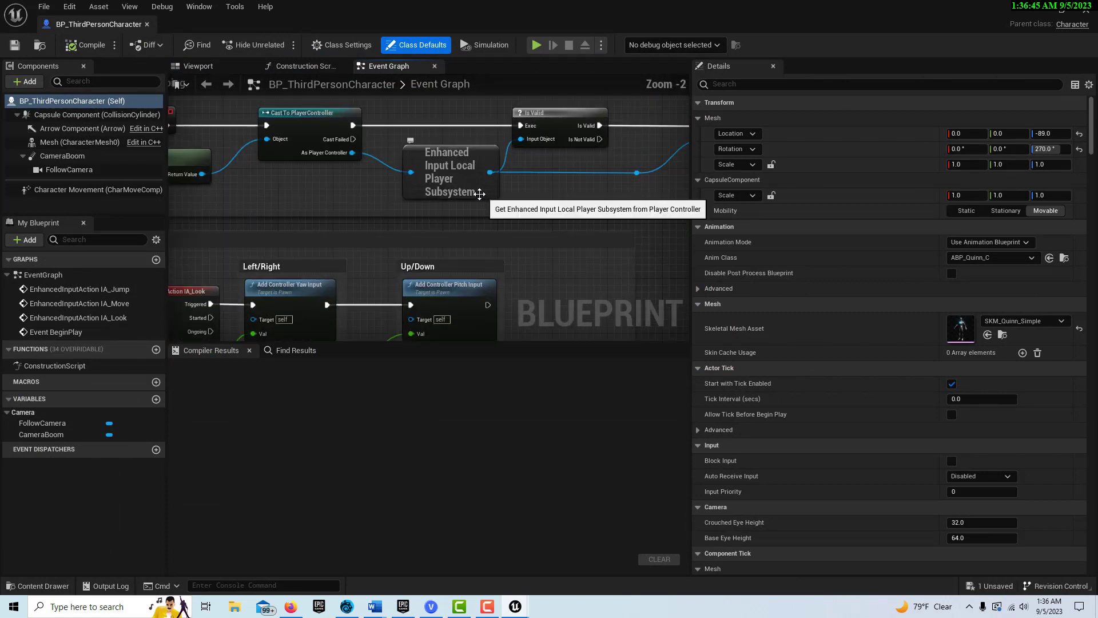
pyautogui.scroll(-3, 503, 205)
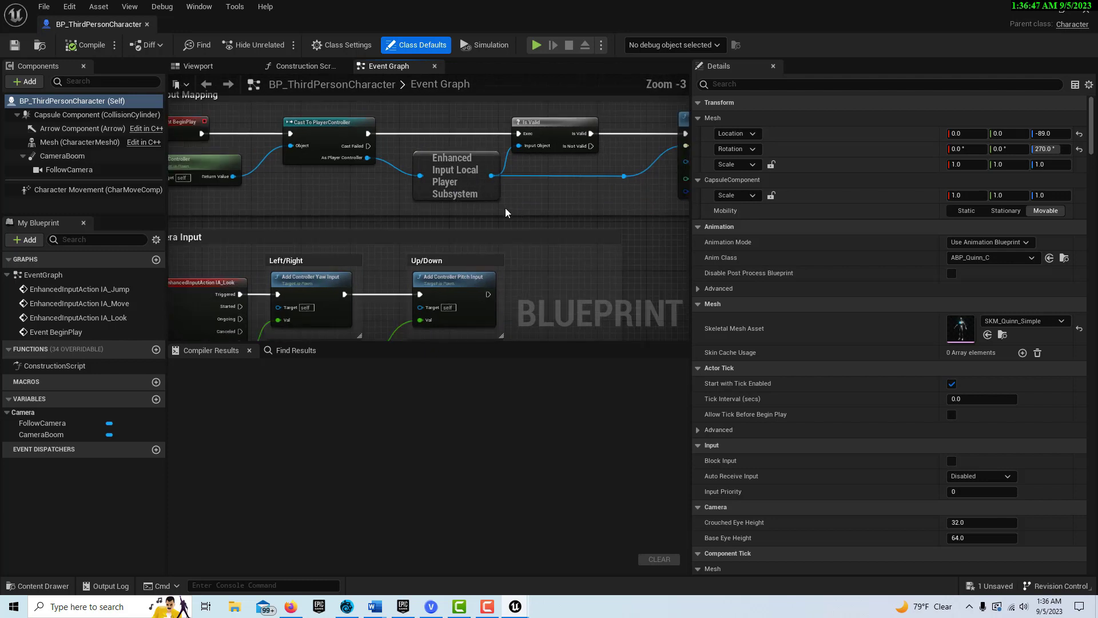
pyautogui.scroll(6, 490, 240)
pyautogui.moveTo(489, 233); pyautogui.dragTo(527, 258, button='right')
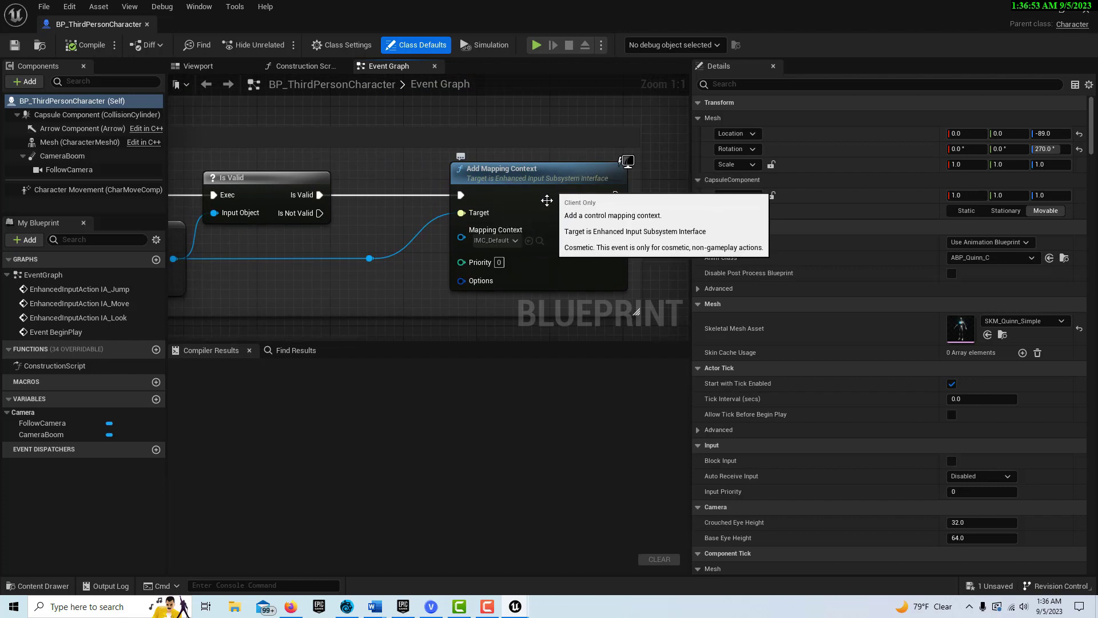
pyautogui.scroll(-4, 435, 282)
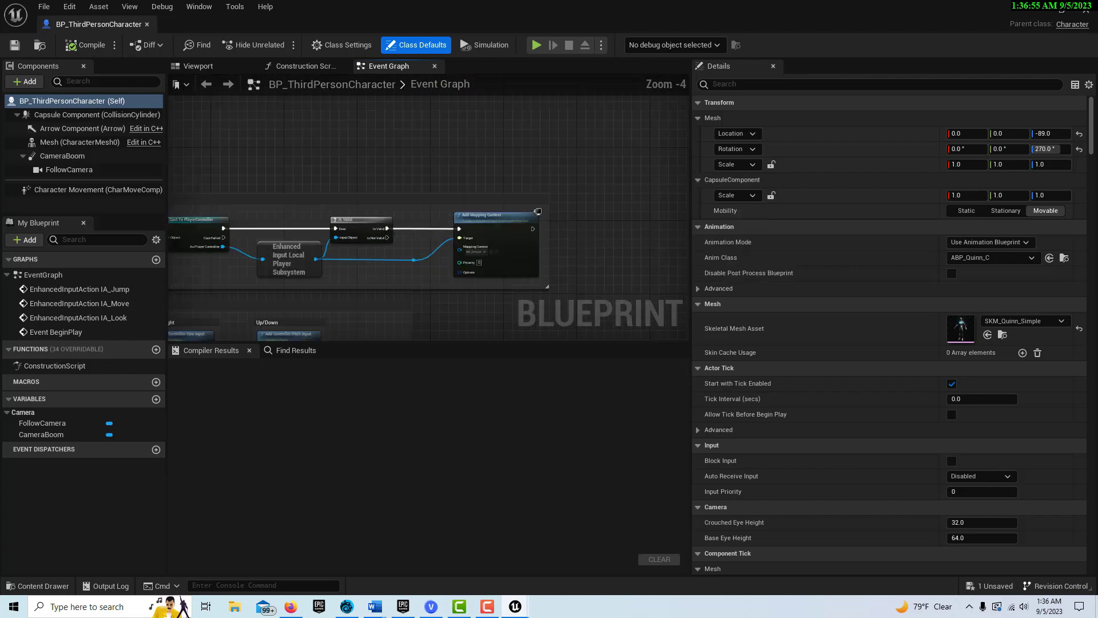
pyautogui.moveTo(413, 293); pyautogui.dragTo(589, 246, button='right')
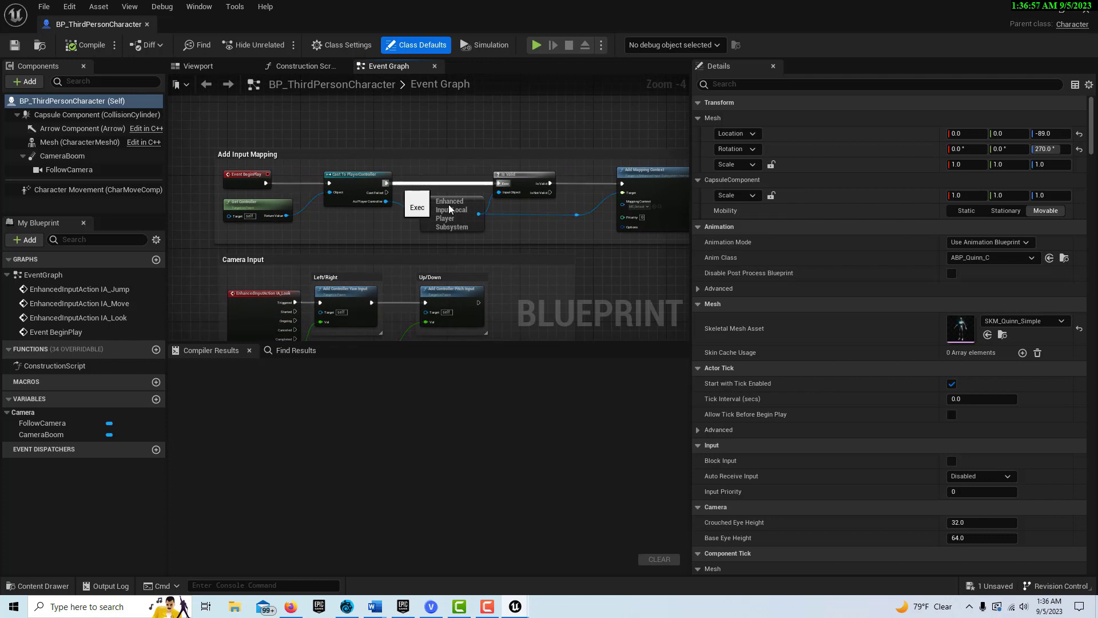
pyautogui.click(219, 71)
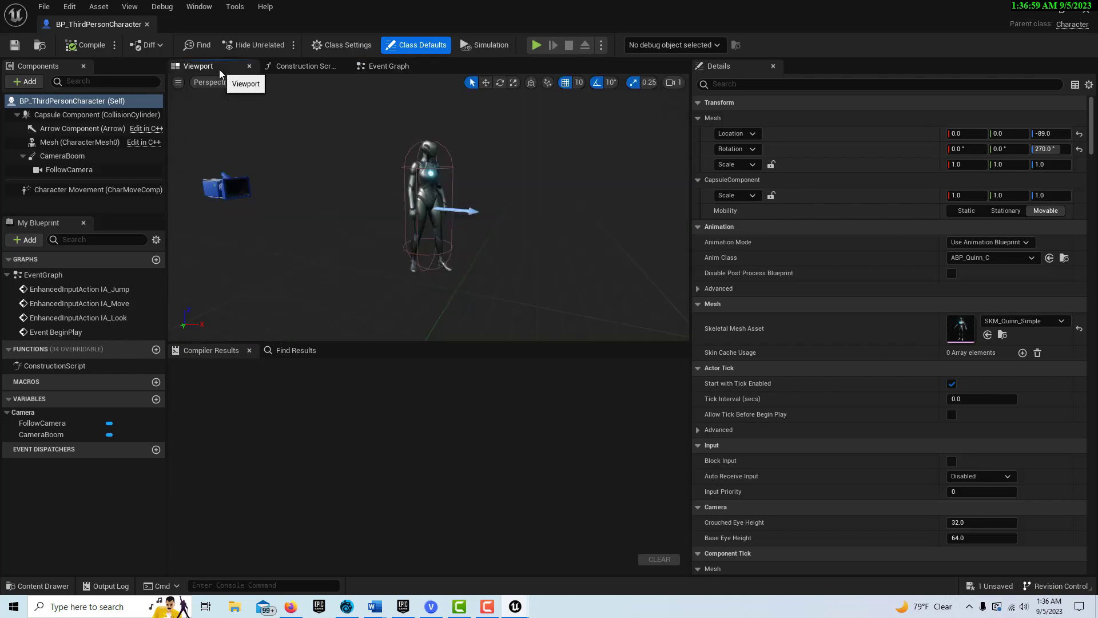
# Step: Swap the character mesh to SK_robot12, keeping ABP_Quinn_C as the Anim Class
pyautogui.click(434, 189)
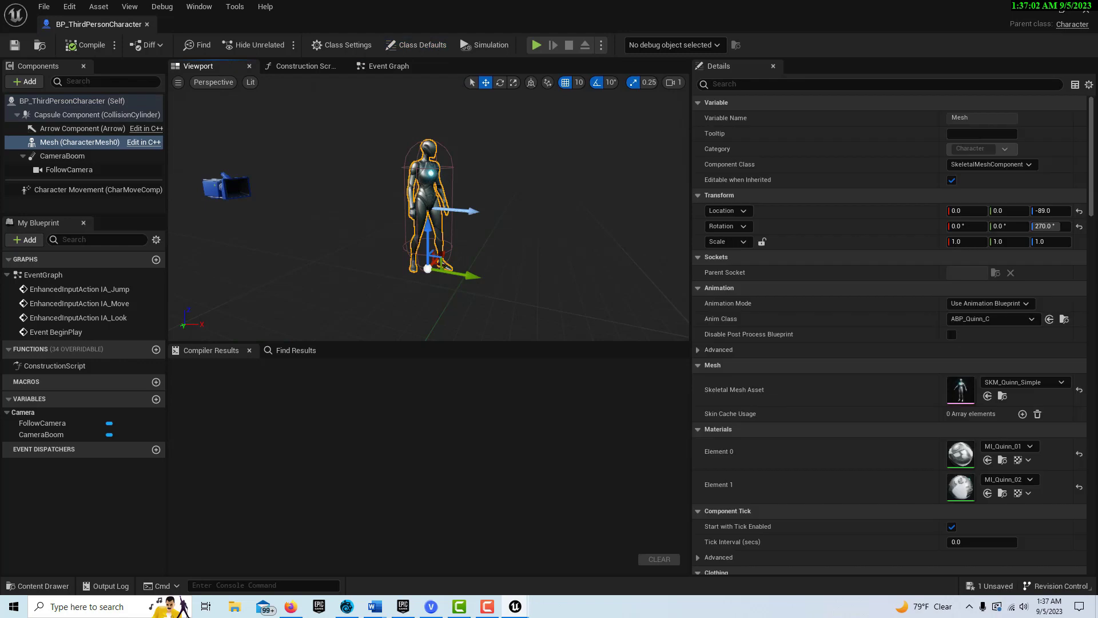
pyautogui.click(1026, 323)
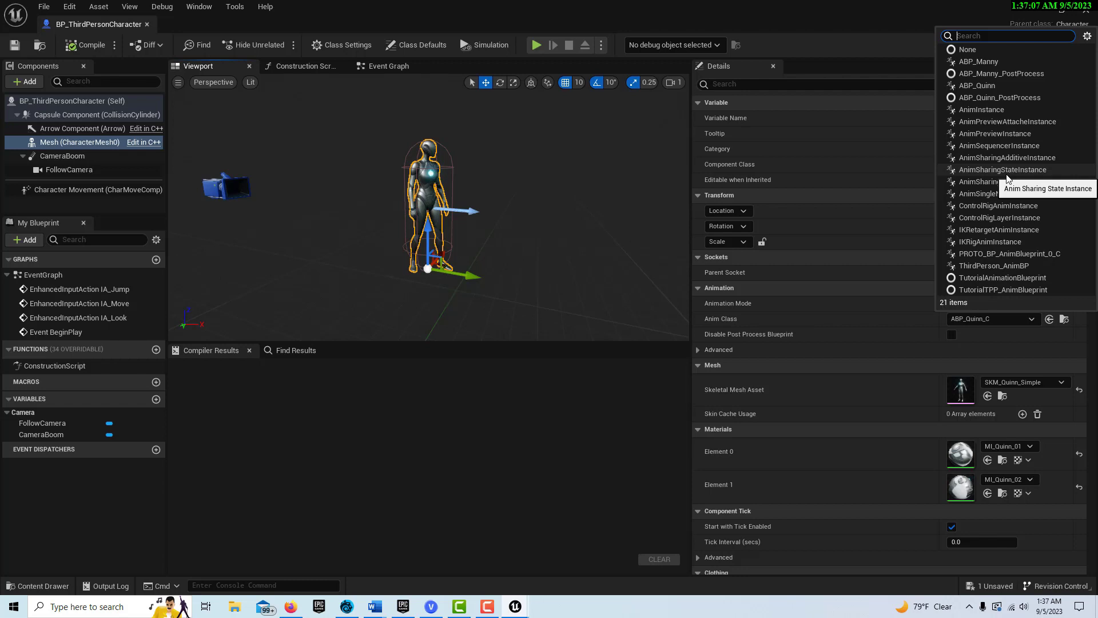
pyautogui.click(875, 263)
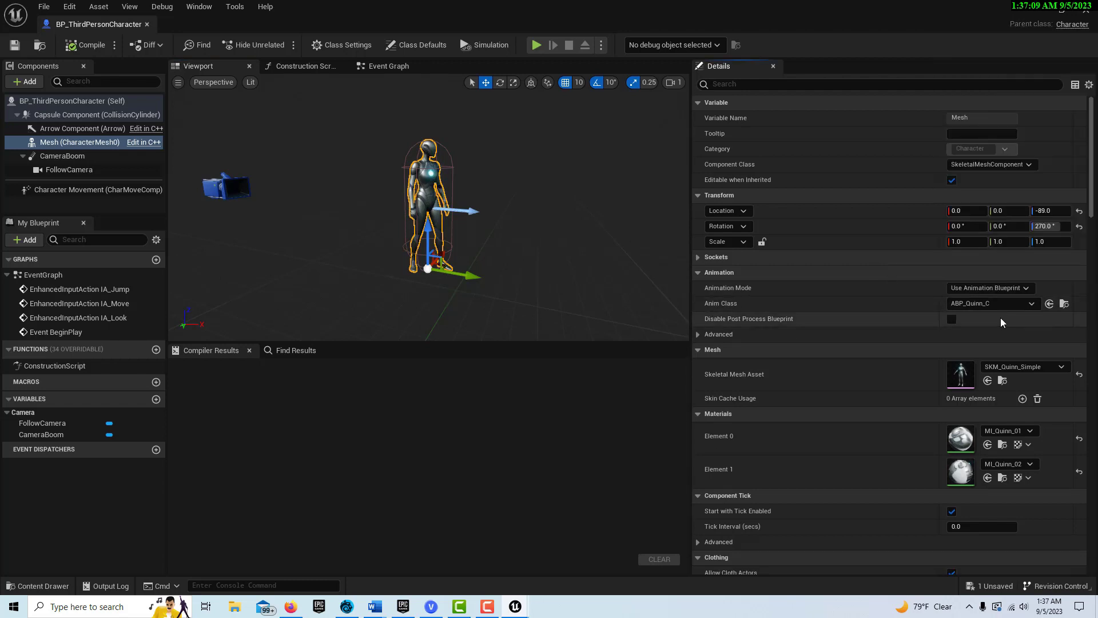
pyautogui.click(1058, 372)
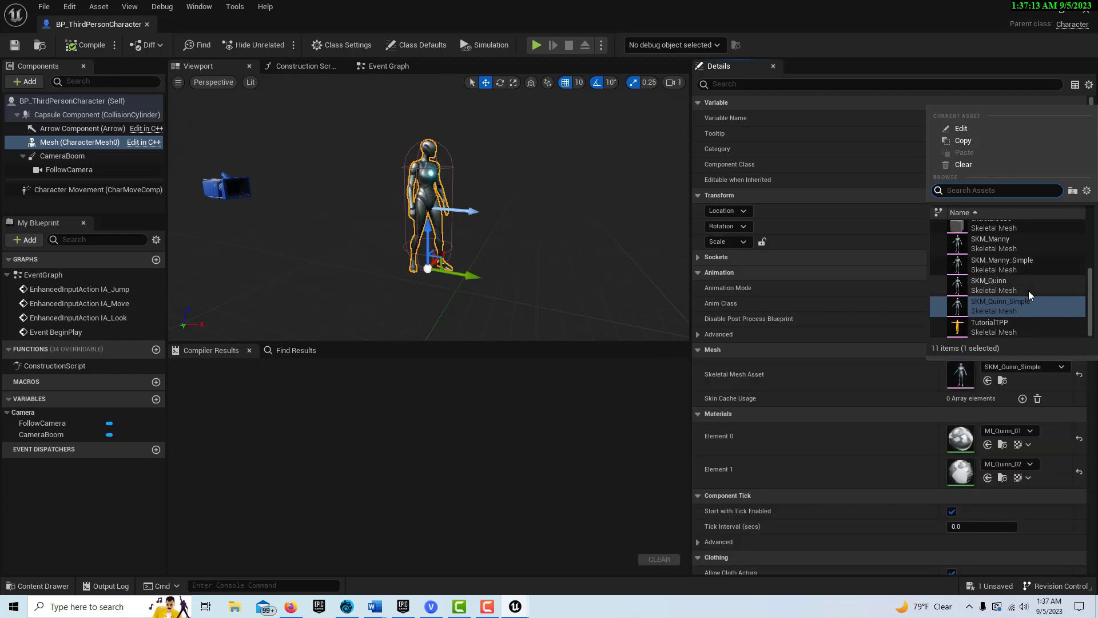
pyautogui.scroll(3, 1028, 291)
pyautogui.click(1003, 281)
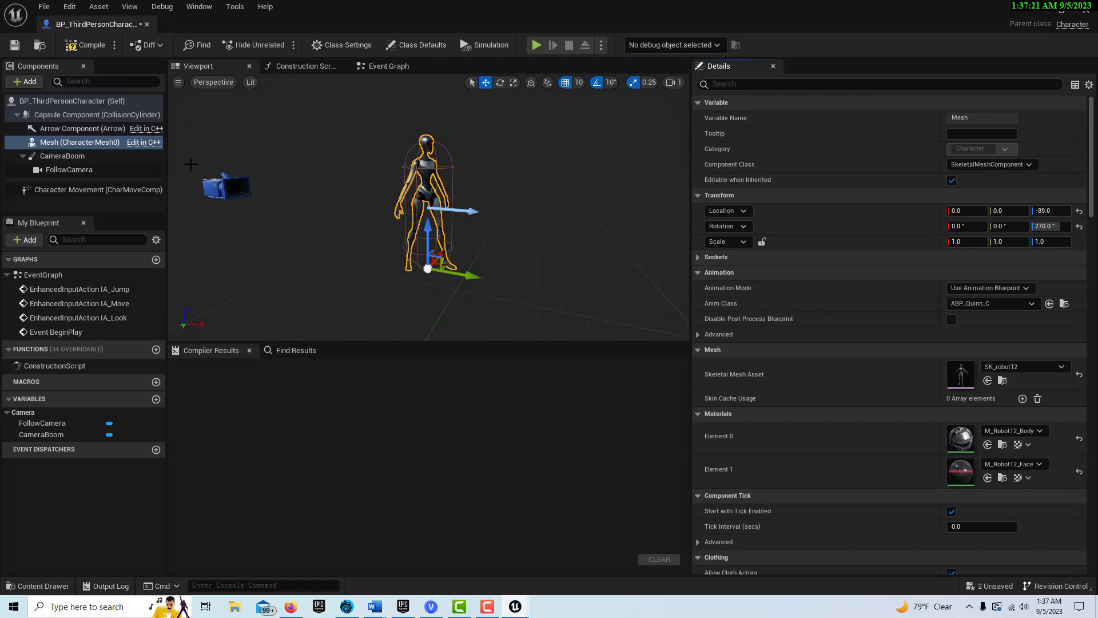
# Step: Compile and save BP_ThirdPersonCharacter, dock its tab, and return to the level
pyautogui.click(85, 45)
pyautogui.click(15, 44)
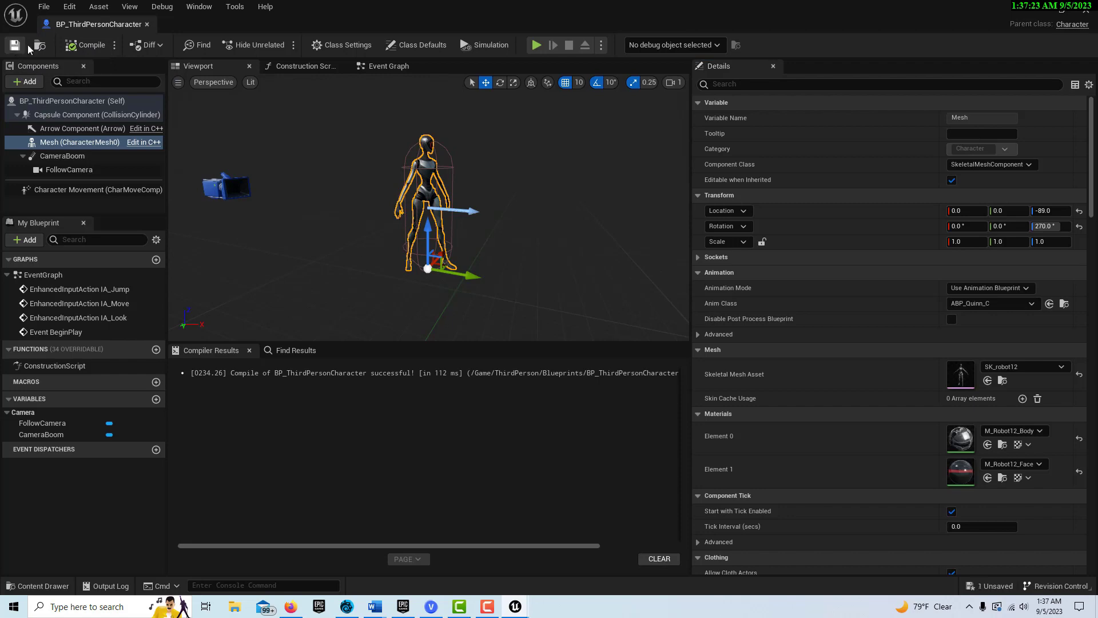
pyautogui.moveTo(83, 24); pyautogui.dragTo(256, 27)
pyautogui.click(86, 24)
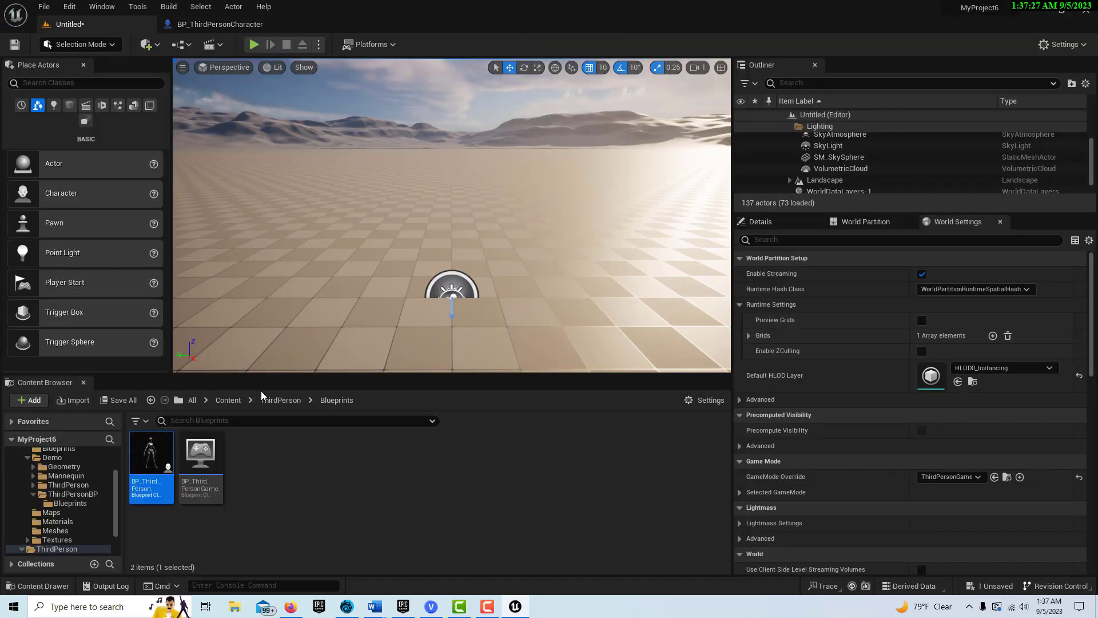
# Step: Place BP_ThirdPersonCharacter in the level, set GameMode Override to BP_ThirdPersonGameMode, and start Play
pyautogui.moveTo(151, 455); pyautogui.dragTo(378, 297)
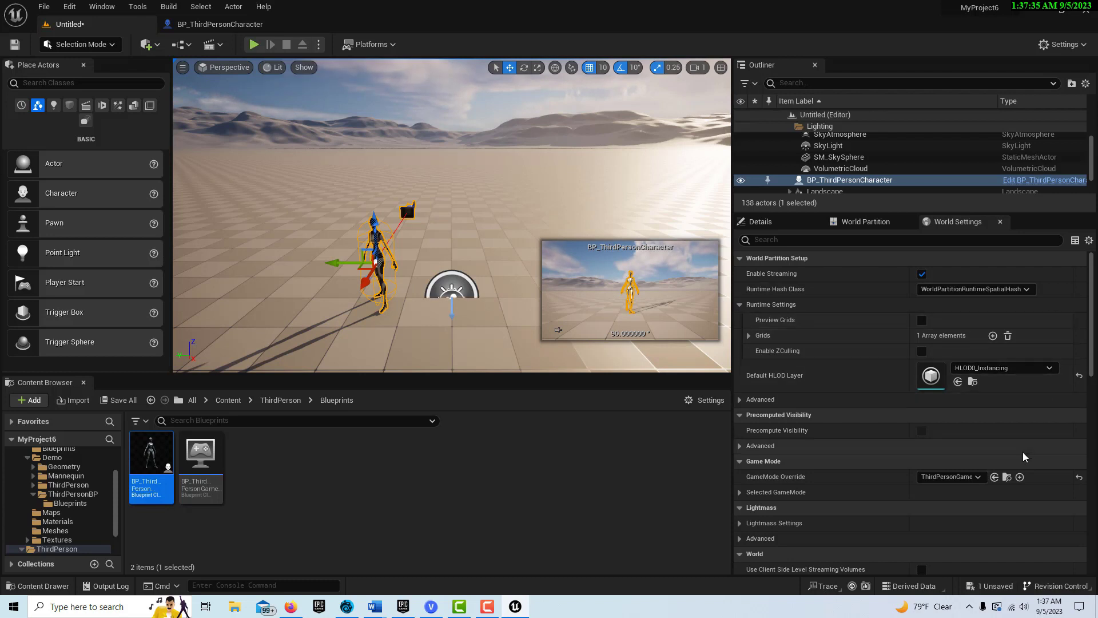
pyautogui.click(977, 476)
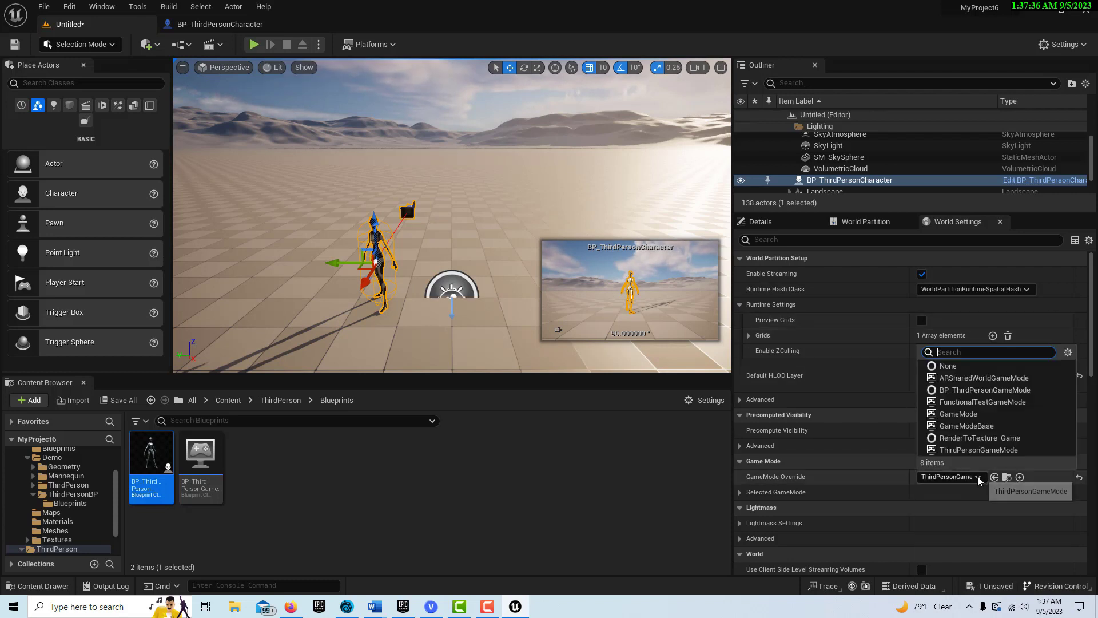
pyautogui.click(979, 390)
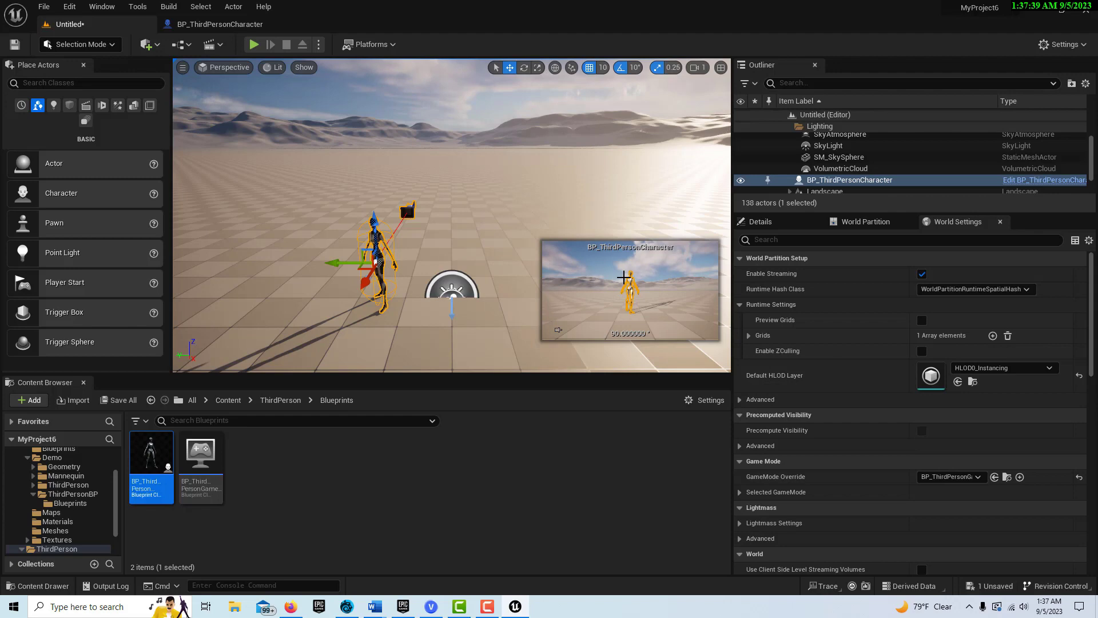
pyautogui.click(253, 45)
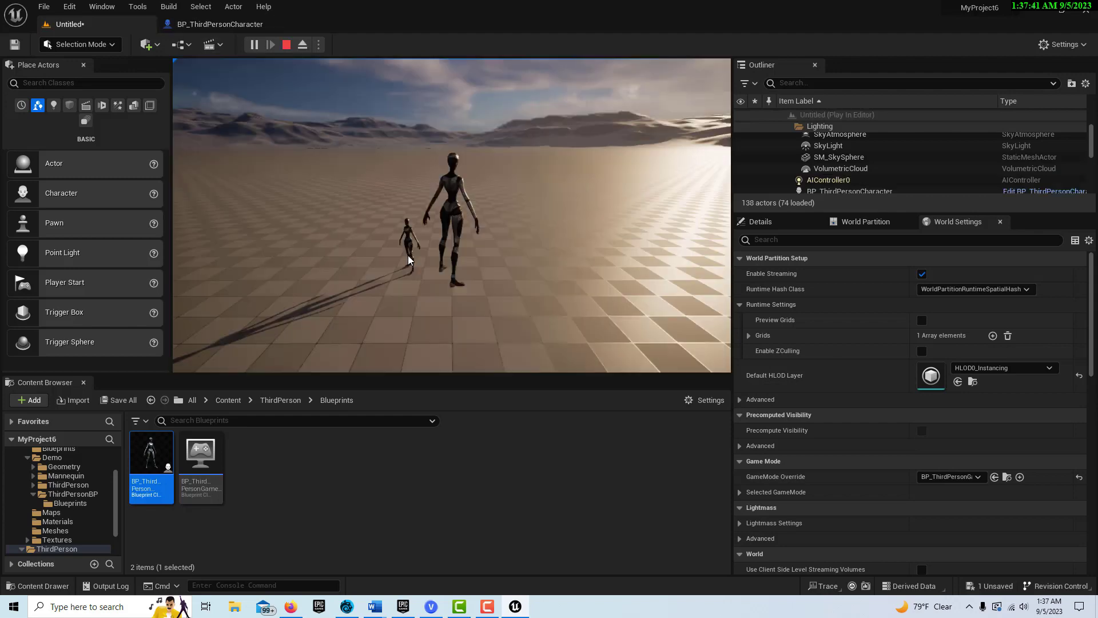
# Step: Run the silver robot forward with W in Play In Editor, then stop with Esc
pyautogui.press('w')
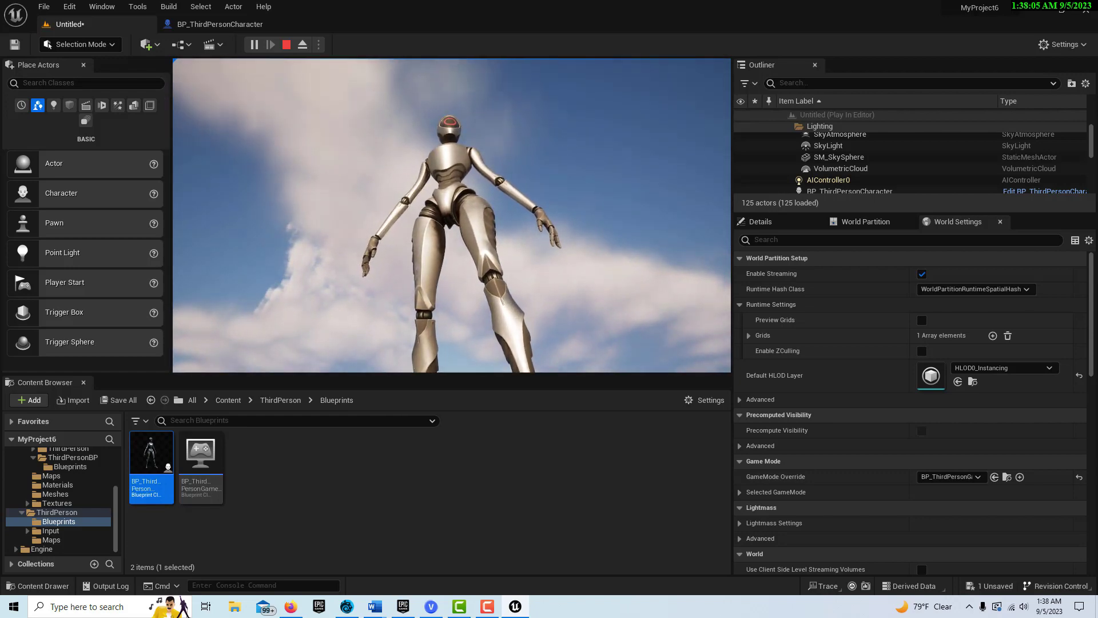
pyautogui.press('Escape')
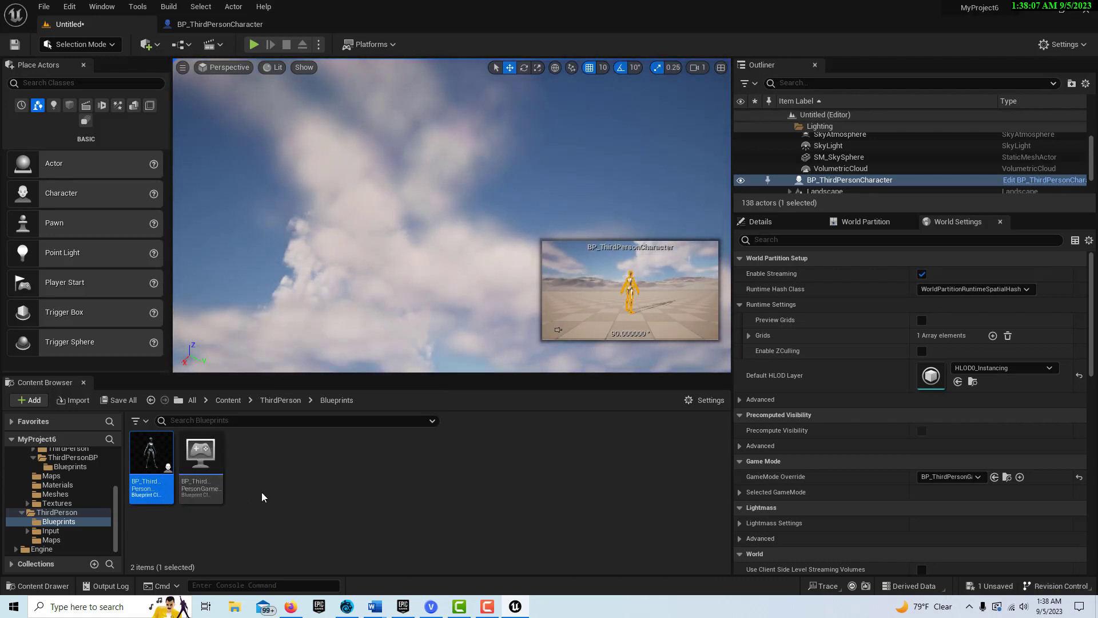
pyautogui.moveTo(409, 282)
pyautogui.mouseDown(button='right')
pyautogui.moveTo(407, 309)
pyautogui.moveTo(405, 274)
pyautogui.mouseUp(button='right')
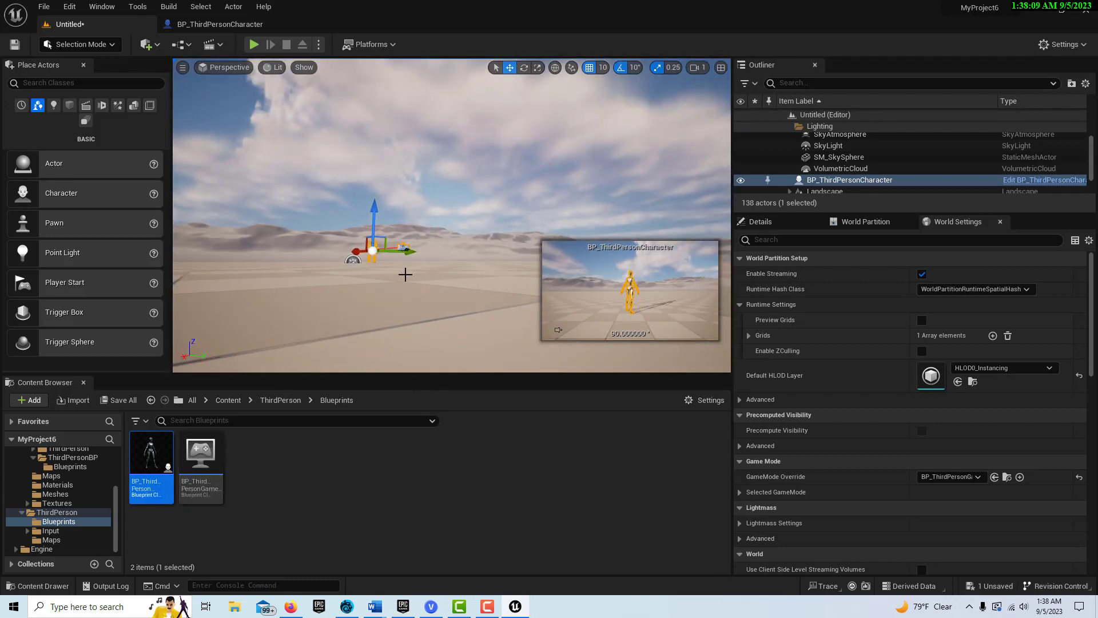
pyautogui.moveTo(383, 317); pyautogui.dragTo(484, 195, button='right')
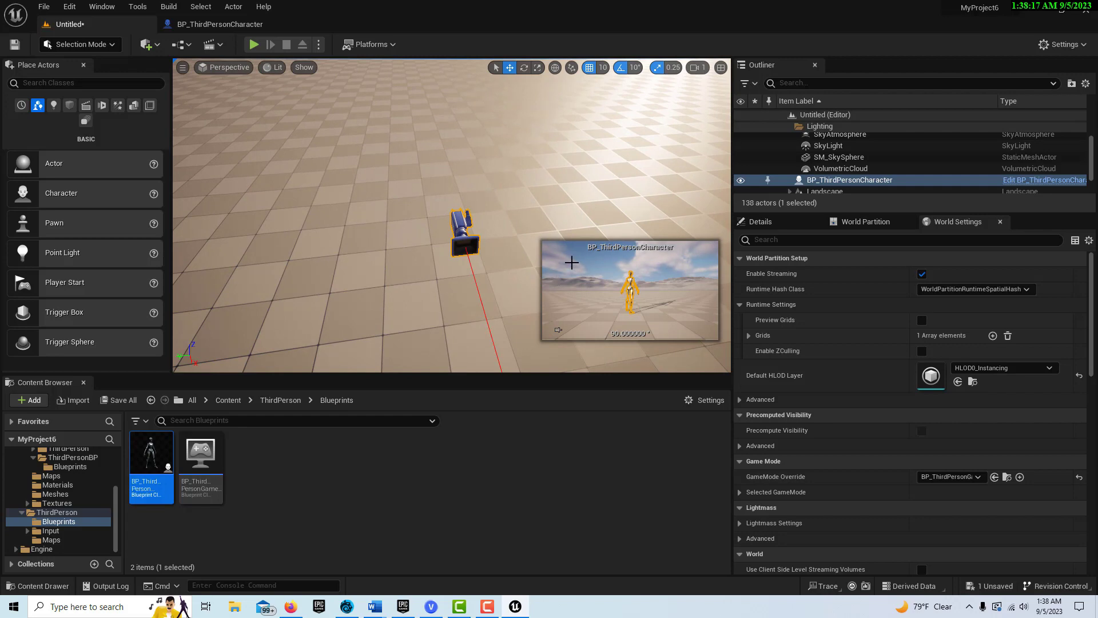
pyautogui.moveTo(648, 281); pyautogui.dragTo(598, 303, button='right')
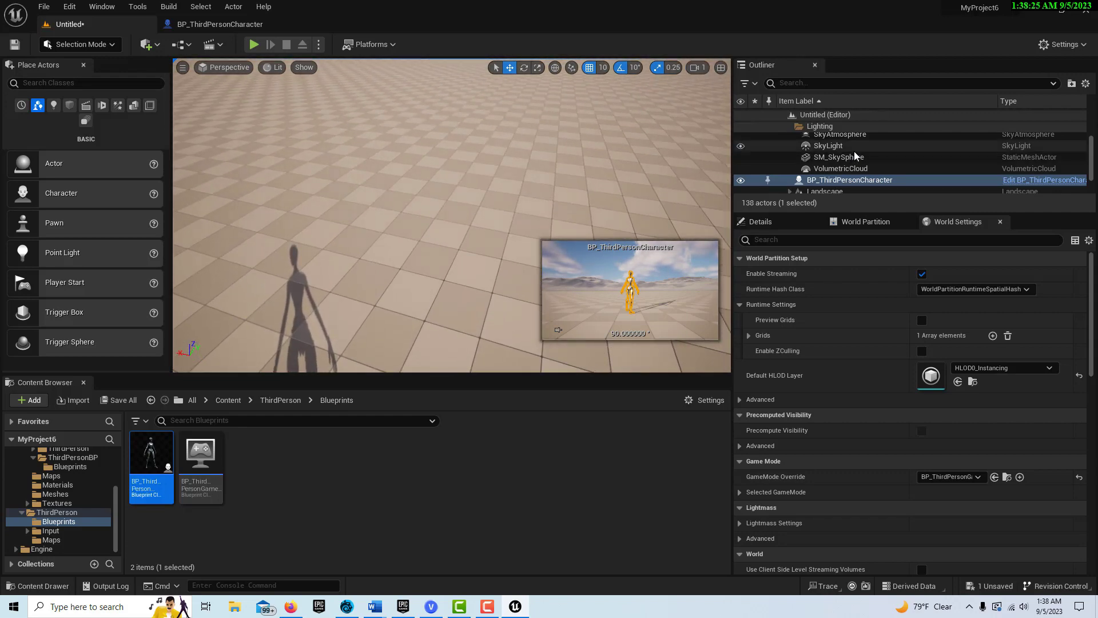
pyautogui.scroll(-2, 854, 151)
pyautogui.scroll(2, 863, 169)
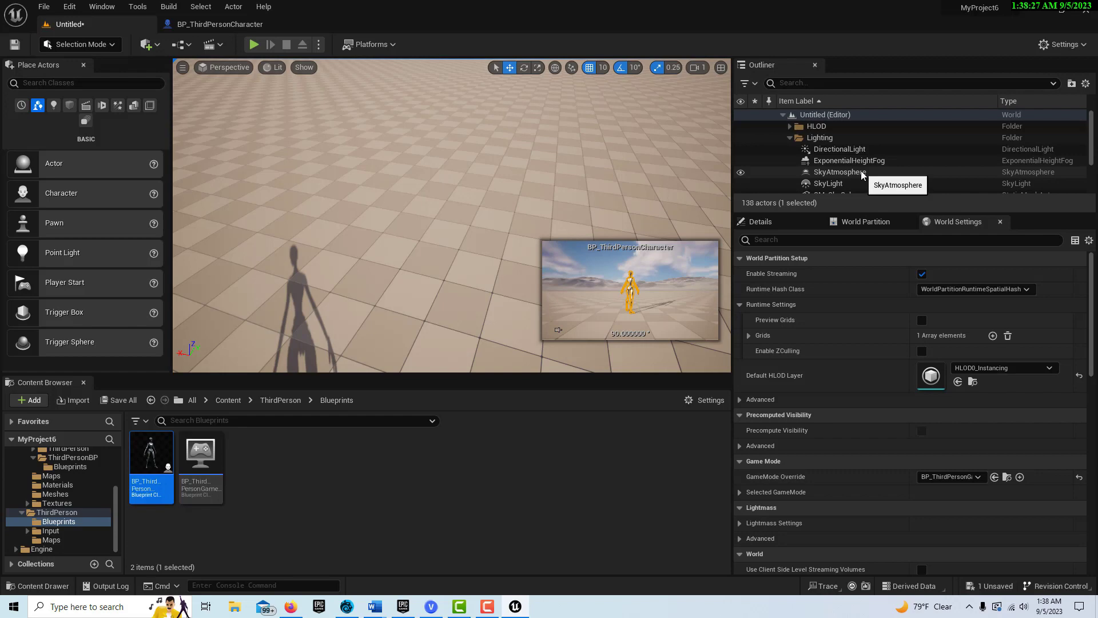
pyautogui.scroll(-2, 861, 170)
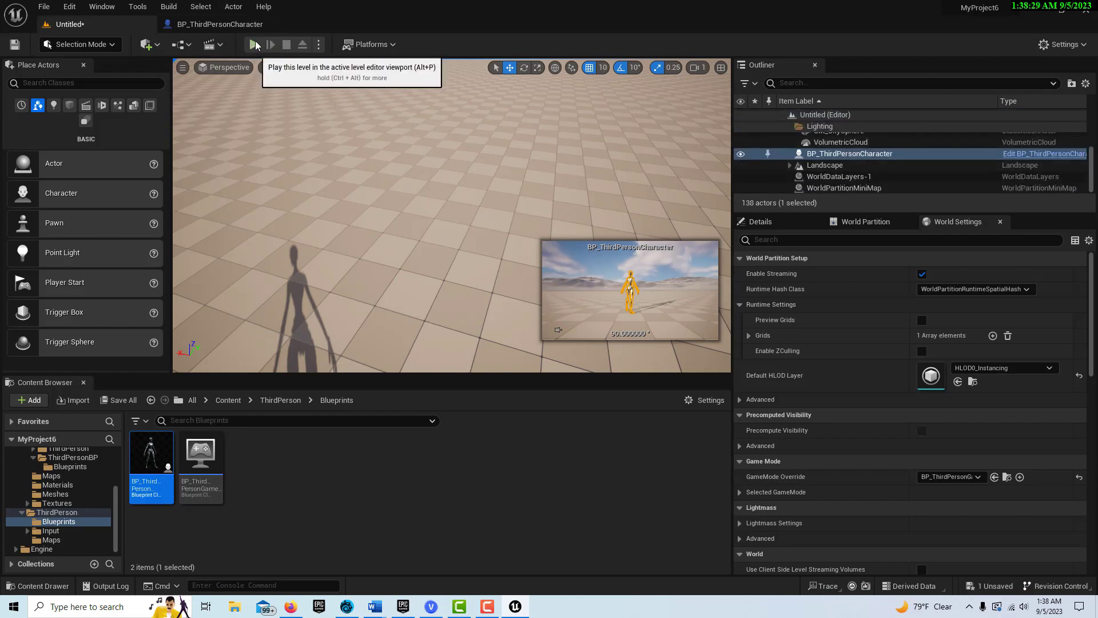
# Step: Play-test twice with Alt+P, running forward and jumping with W and Space, then stop
pyautogui.hotkey('alt', 'p')
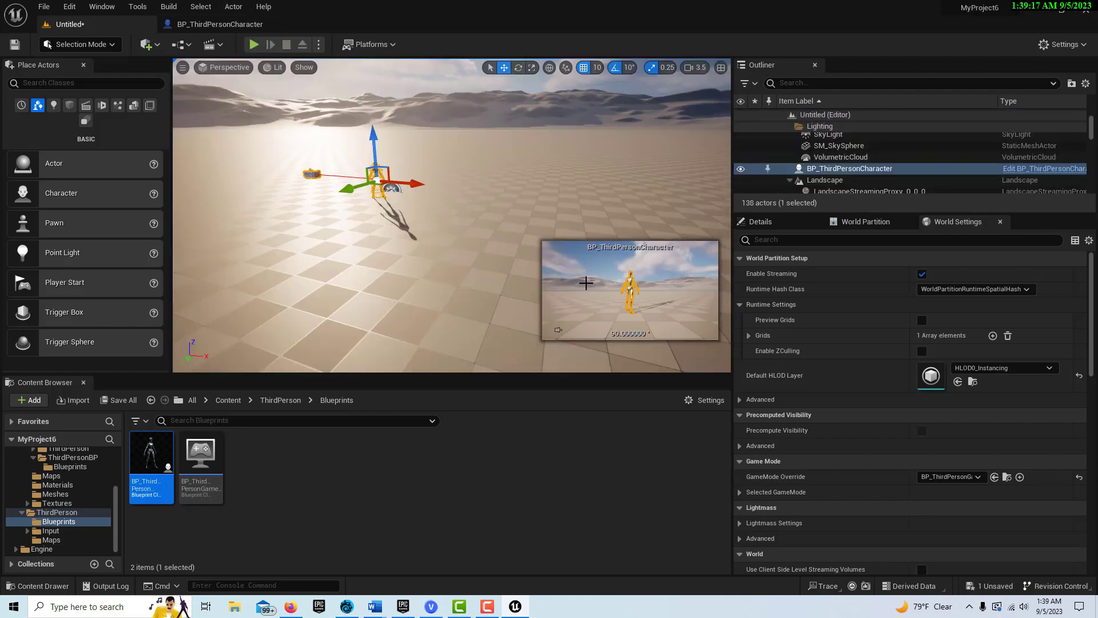
pyautogui.press('Escape')
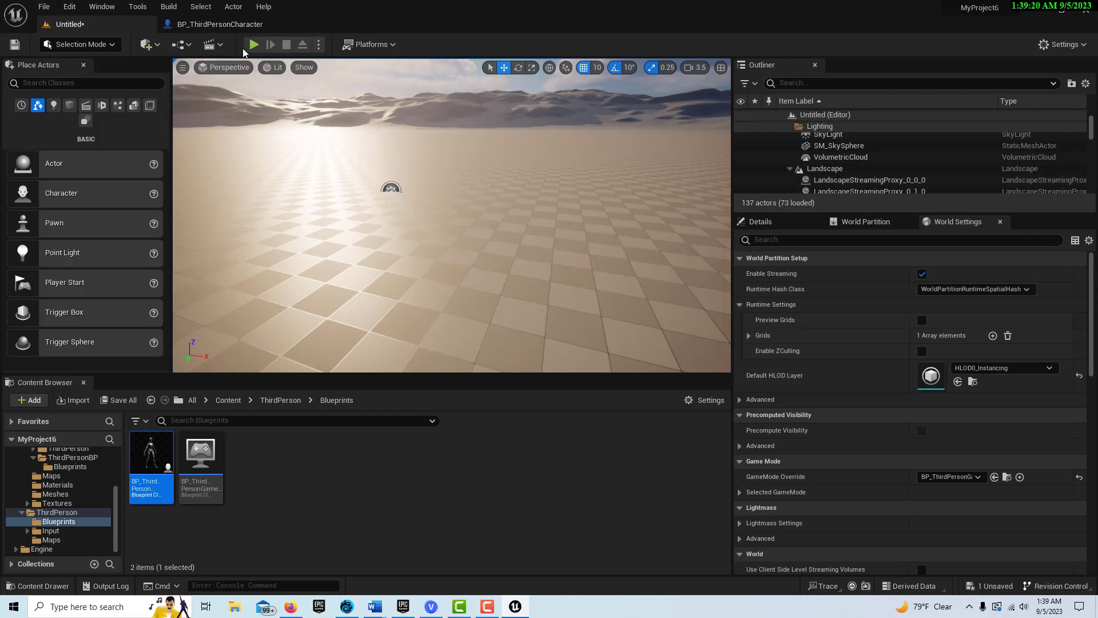
pyautogui.hotkey('alt', 'p')
pyautogui.press('w')
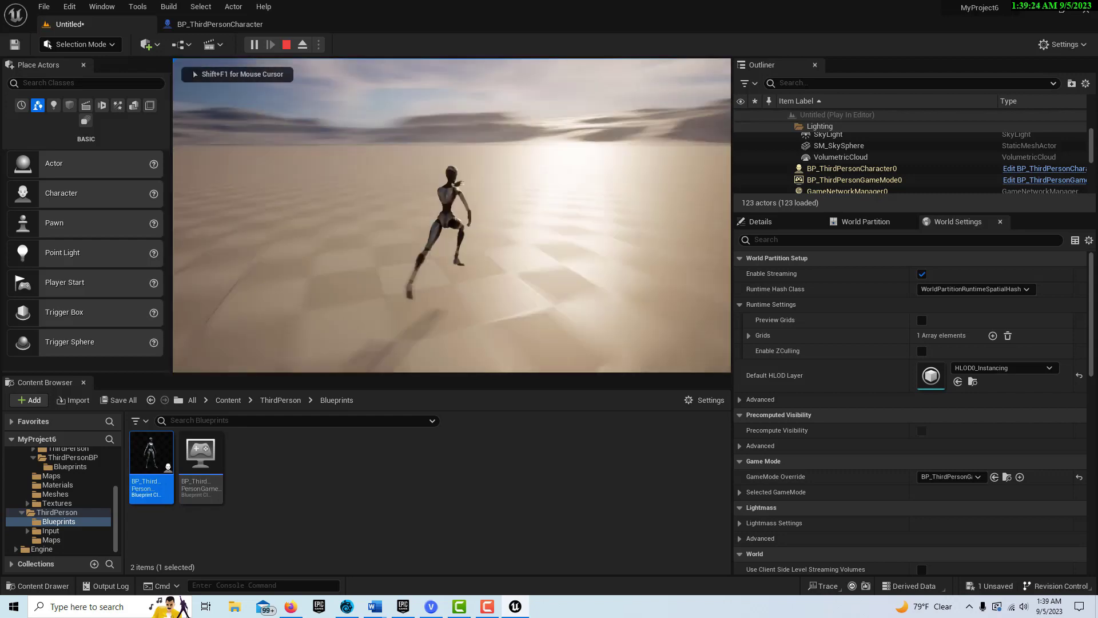
pyautogui.press('space')
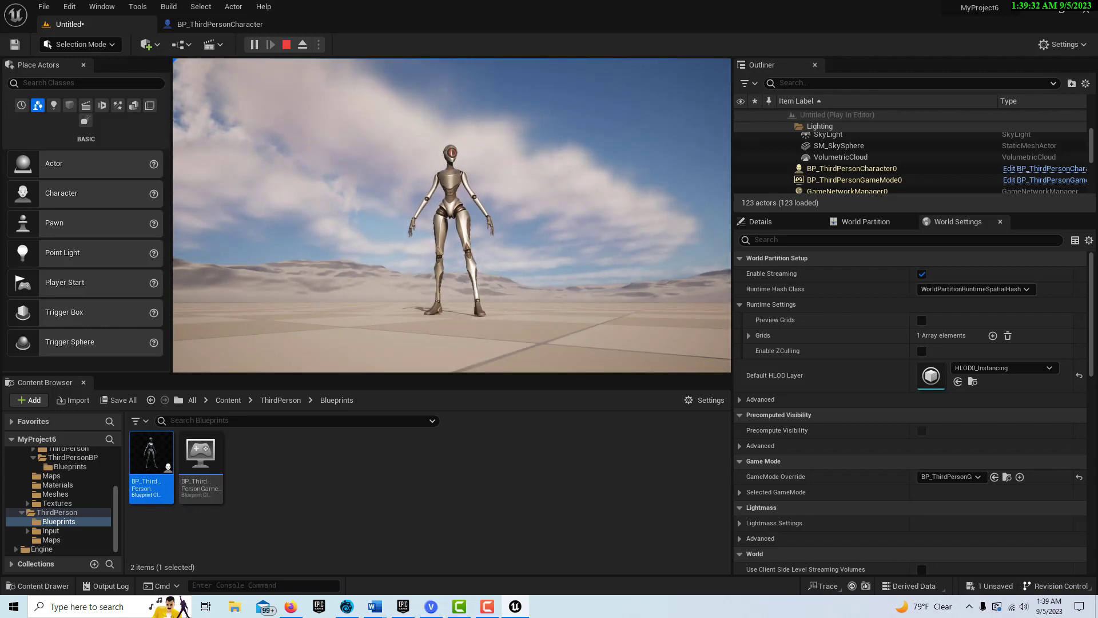
pyautogui.press('Escape')
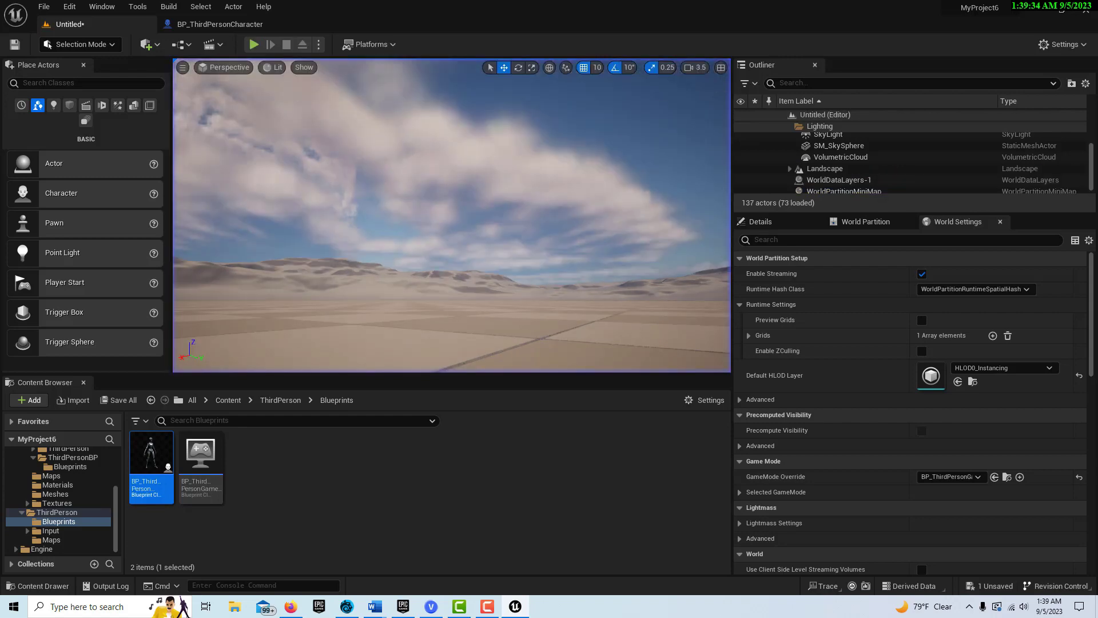
# Step: Place another BP_ThirdPersonCharacter in the level and frame the view on it with F
pyautogui.moveTo(148, 449); pyautogui.dragTo(355, 294)
pyautogui.moveTo(356, 294); pyautogui.dragTo(674, 152, button='right')
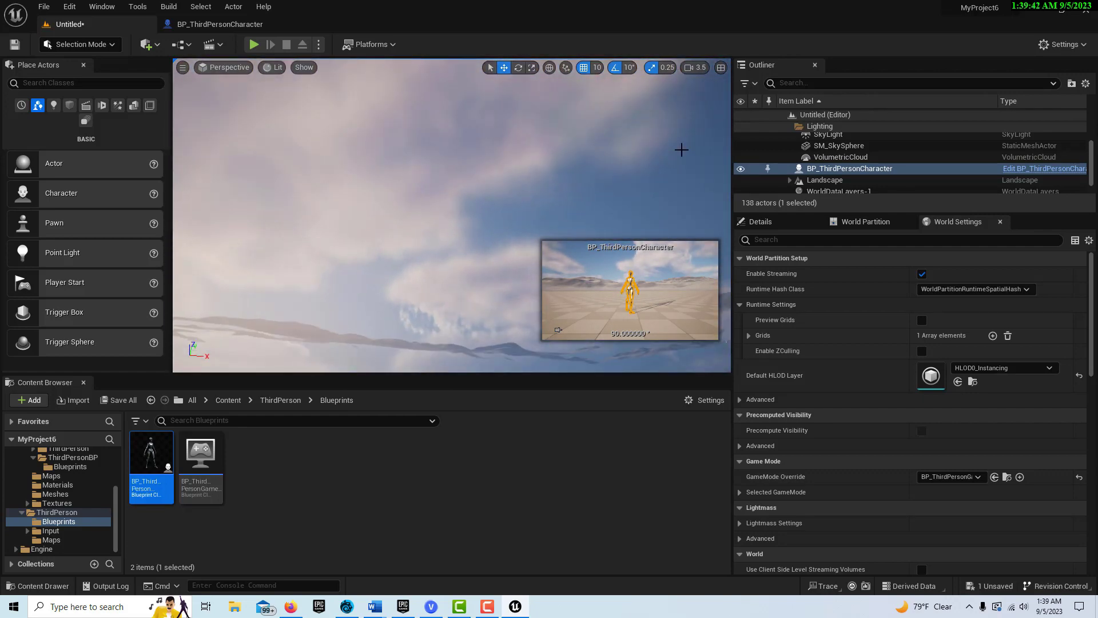
pyautogui.press('f')
pyautogui.moveTo(475, 275); pyautogui.dragTo(534, 215, button='right')
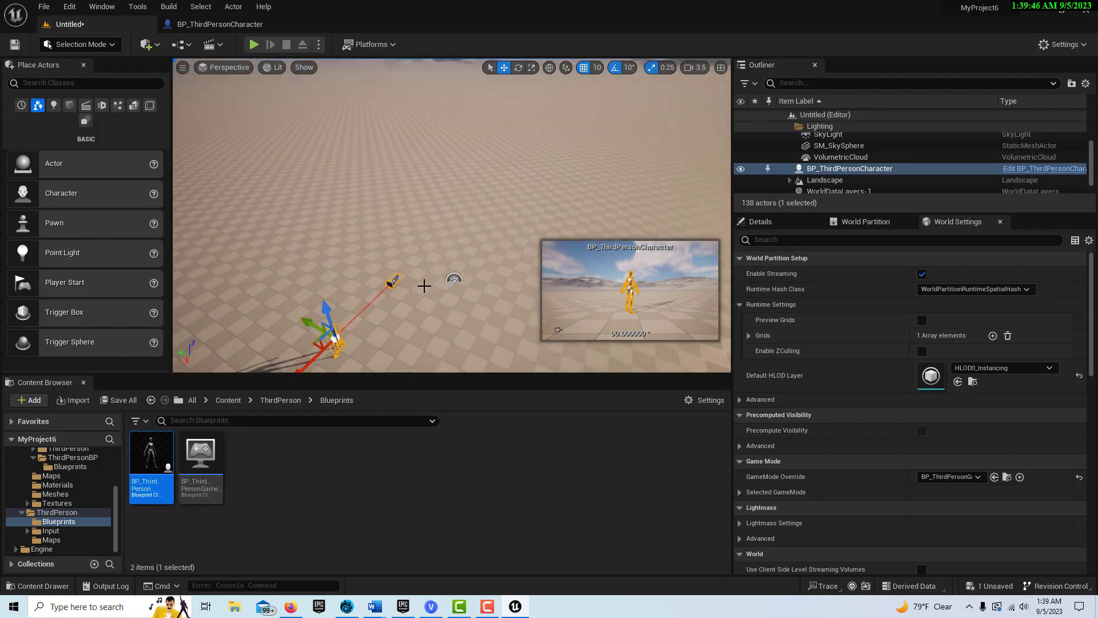
# Step: Lower the viewport camera speed to 0.116 and return to the BP_ThirdPersonCharacter blueprint
pyautogui.click(700, 67)
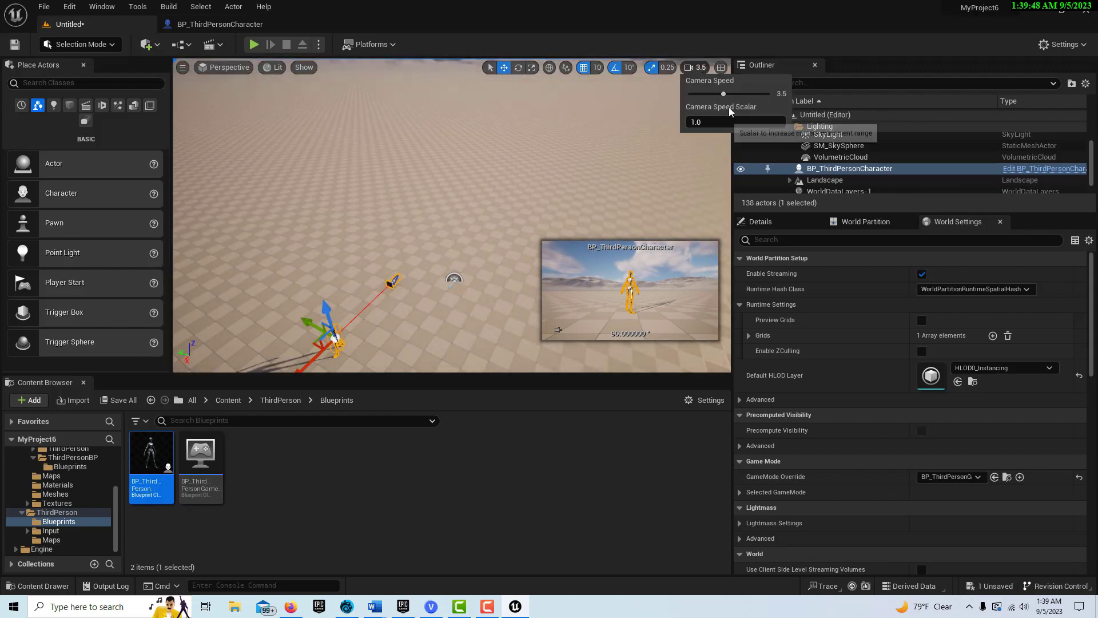
pyautogui.moveTo(726, 94); pyautogui.dragTo(691, 95)
pyautogui.moveTo(380, 349)
pyautogui.mouseDown(button='right')
pyautogui.moveTo(401, 341)
pyautogui.moveTo(366, 340)
pyautogui.moveTo(374, 320)
pyautogui.moveTo(369, 329)
pyautogui.moveTo(382, 333)
pyautogui.mouseUp(button='right')
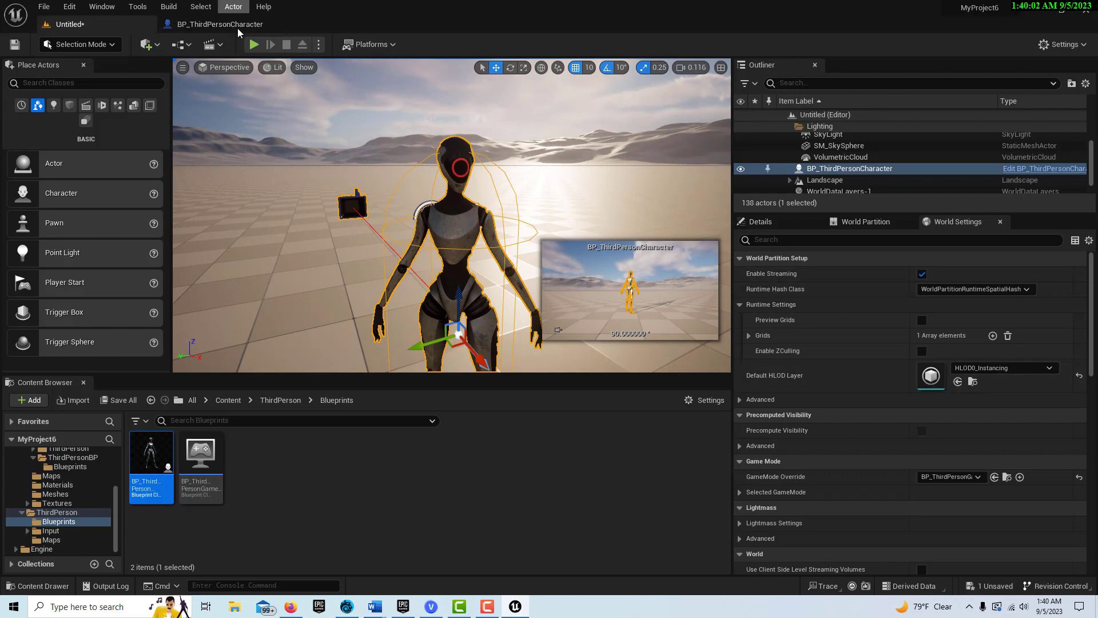
pyautogui.click(229, 24)
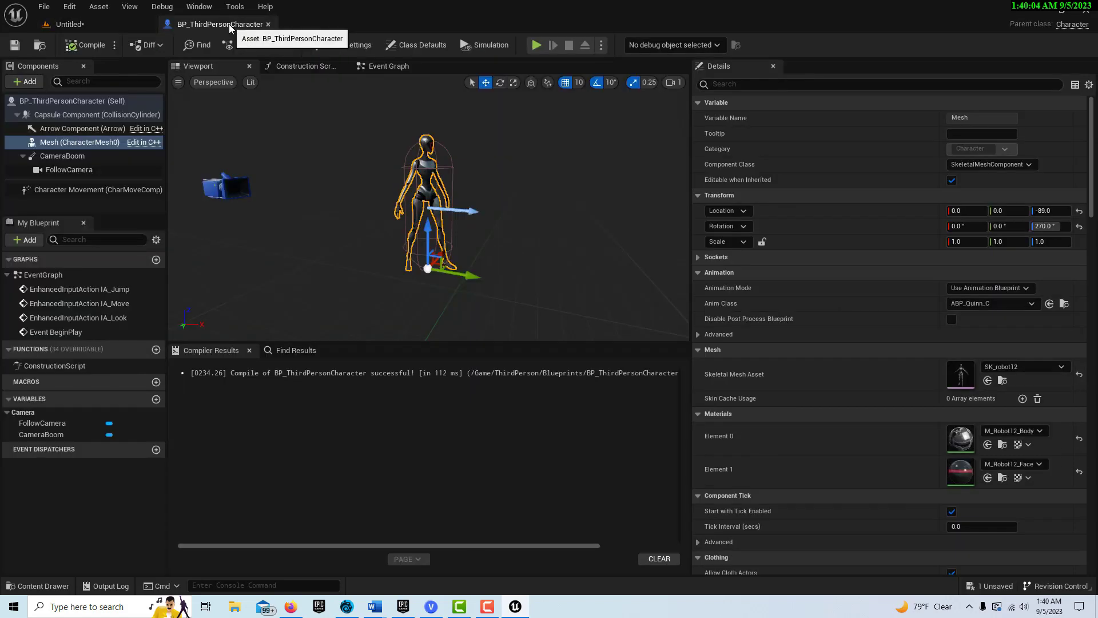
# Step: Create a material instance of M_Robot12_Body named MI_Robot12_Body
pyautogui.click(1003, 445)
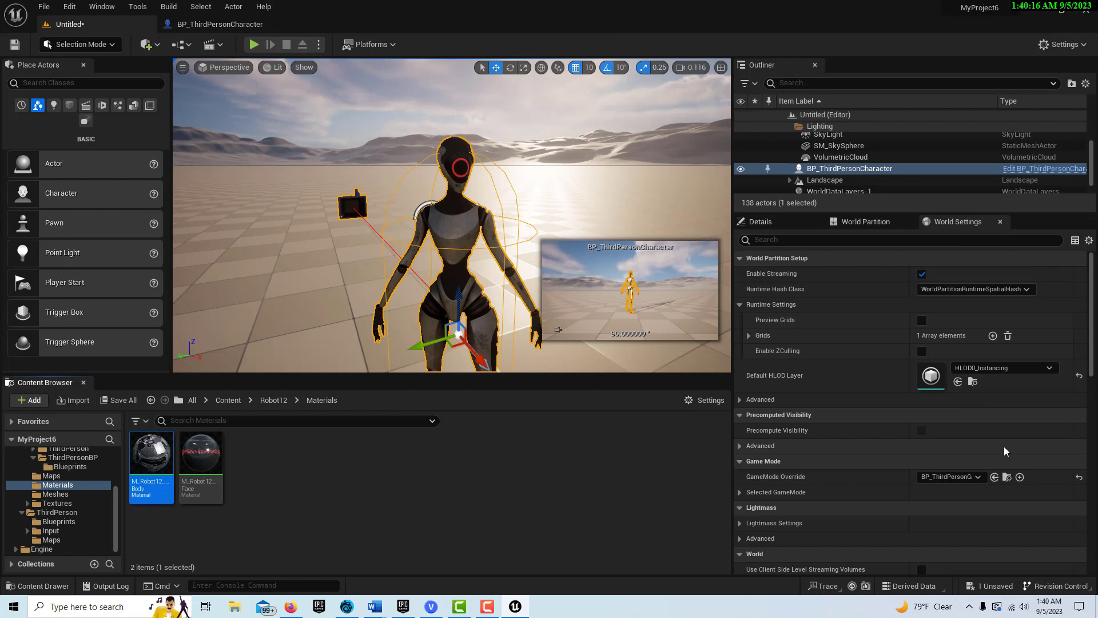
pyautogui.rightClick(159, 463)
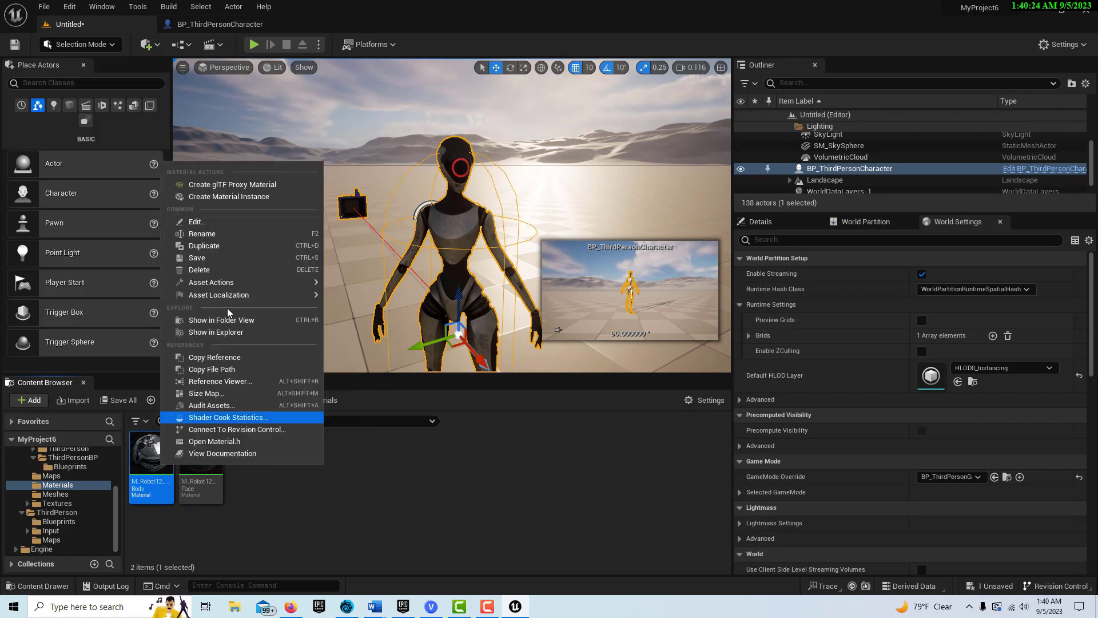
pyautogui.click(273, 197)
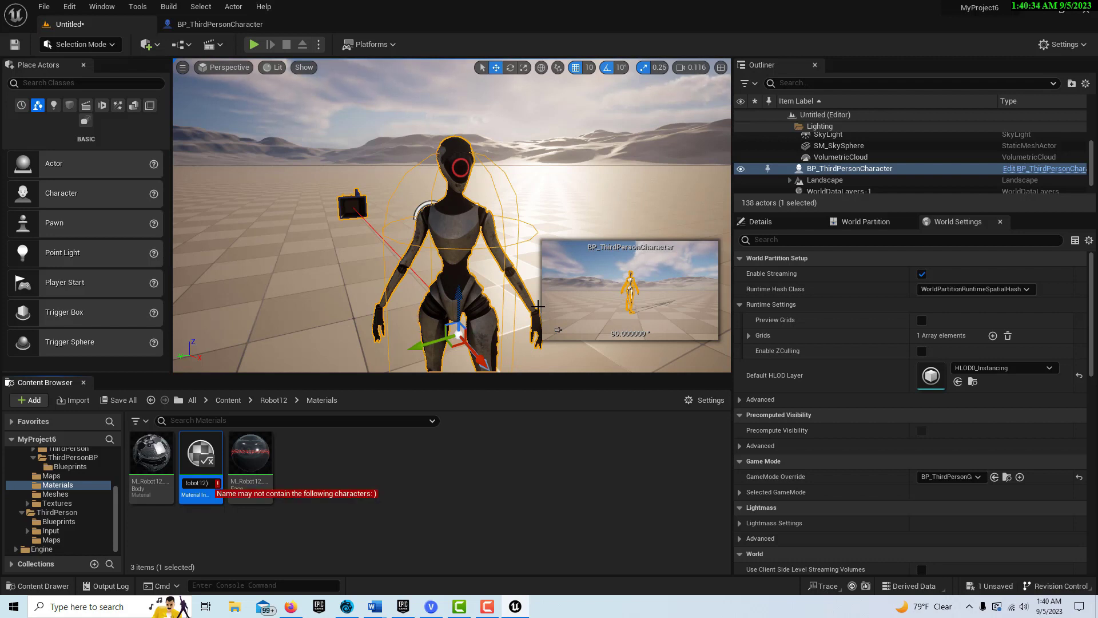
pyautogui.press('BackSpace')
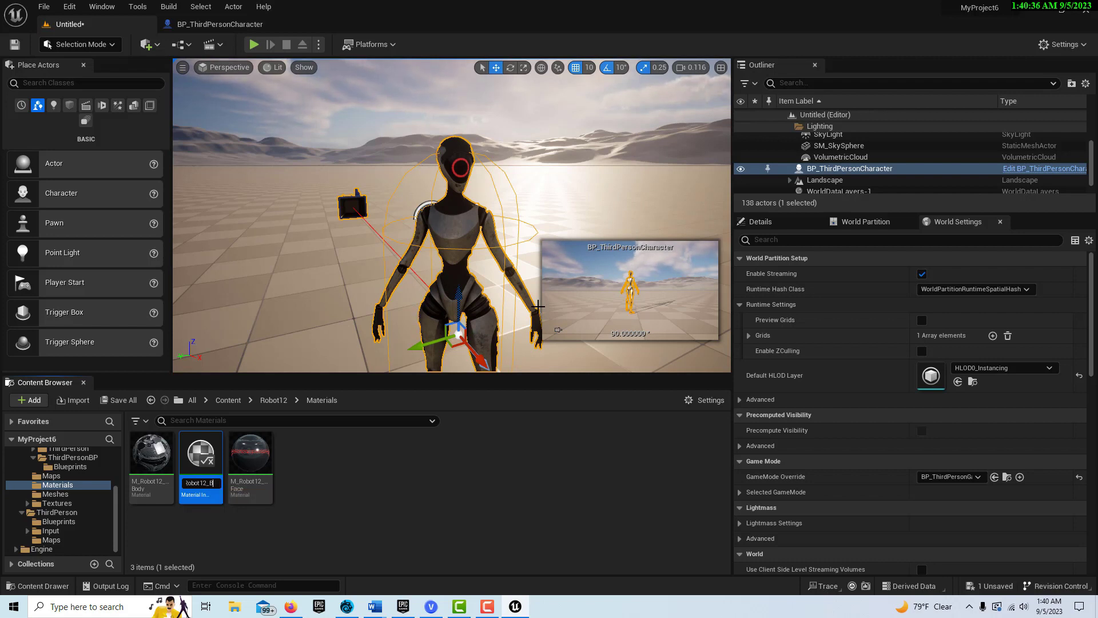
pyautogui.press('Return')
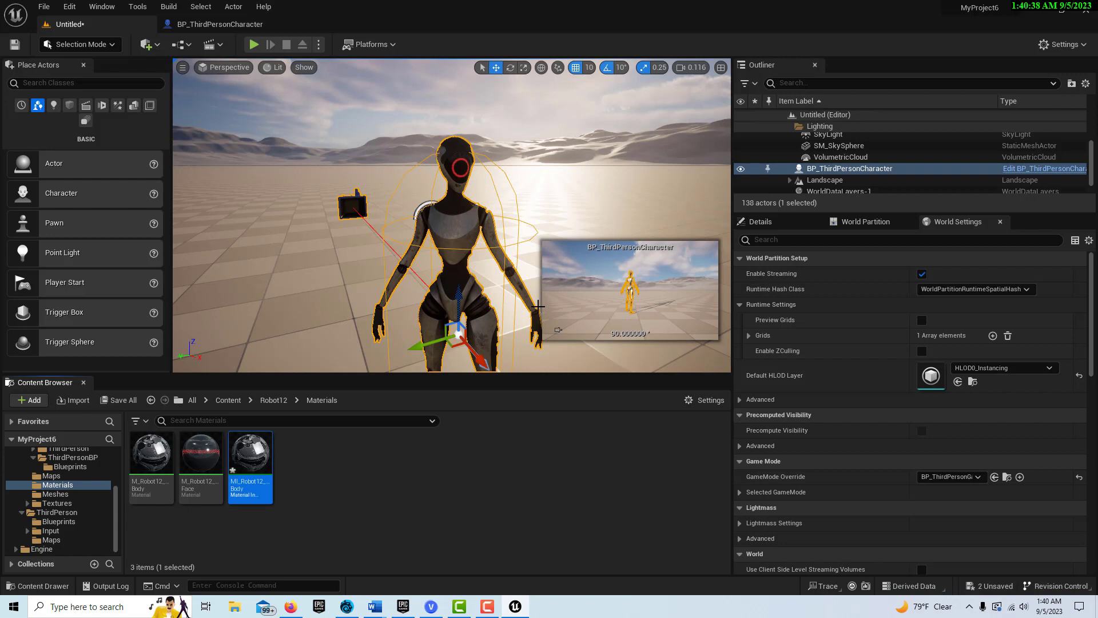
# Step: Create MI_Robot12_Face from M_Robot12_Face and open it for editing
pyautogui.rightClick(200, 452)
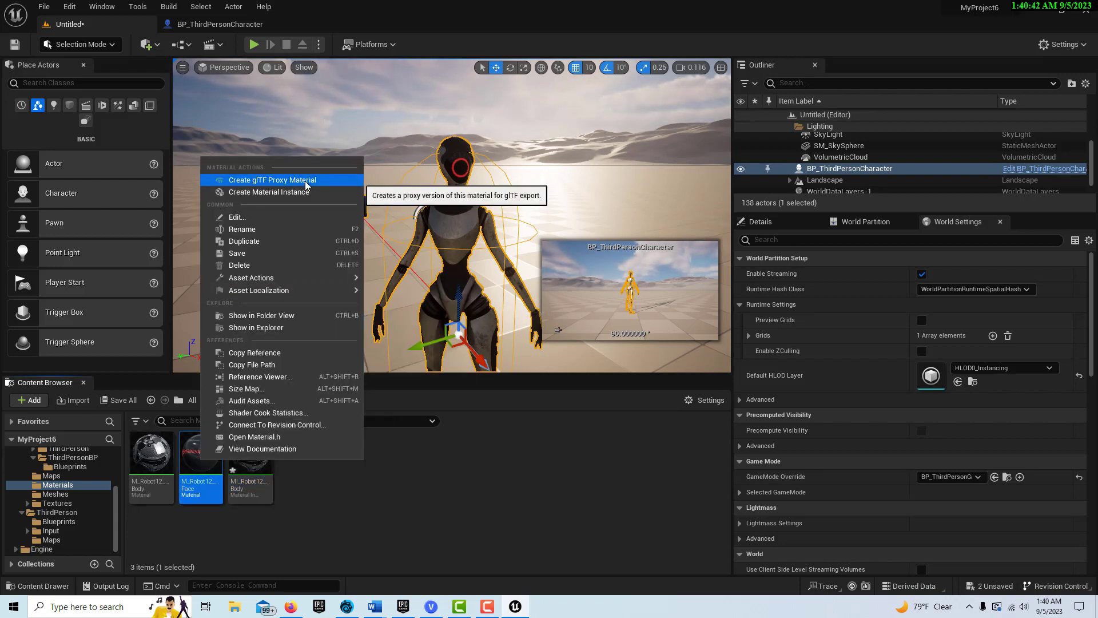
pyautogui.click(300, 194)
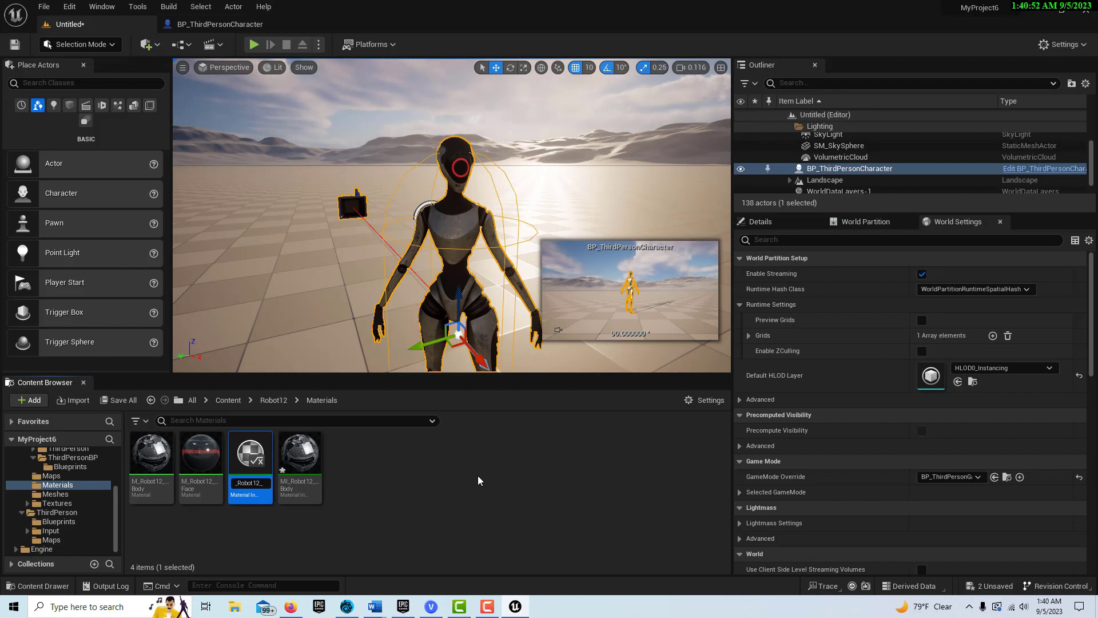
pyautogui.write('ce')
pyautogui.press('Return')
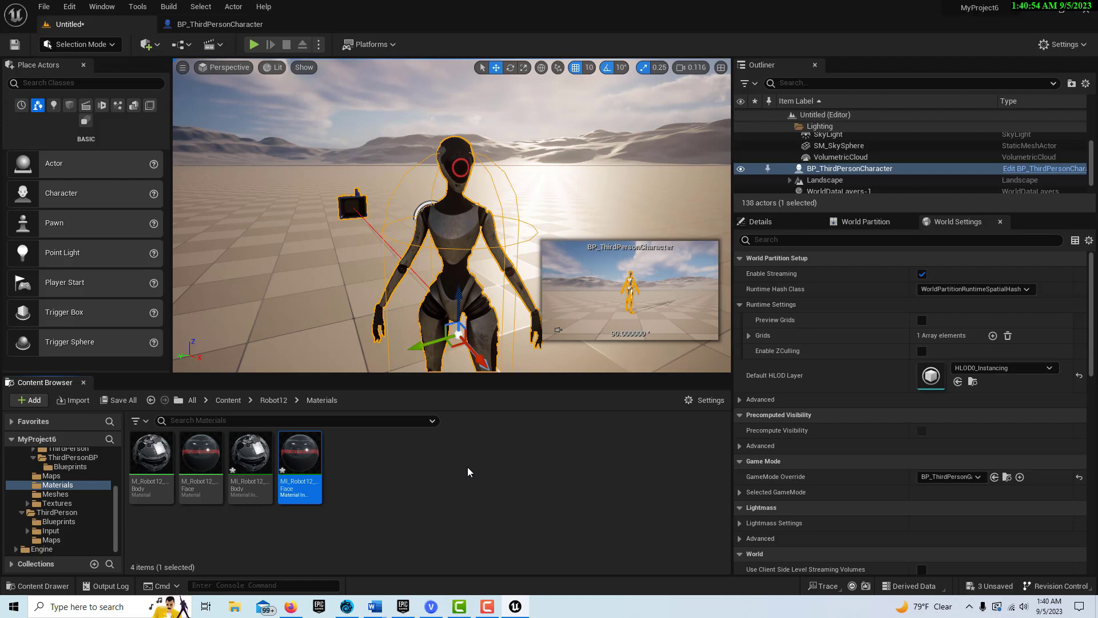
pyautogui.doubleClick(303, 462)
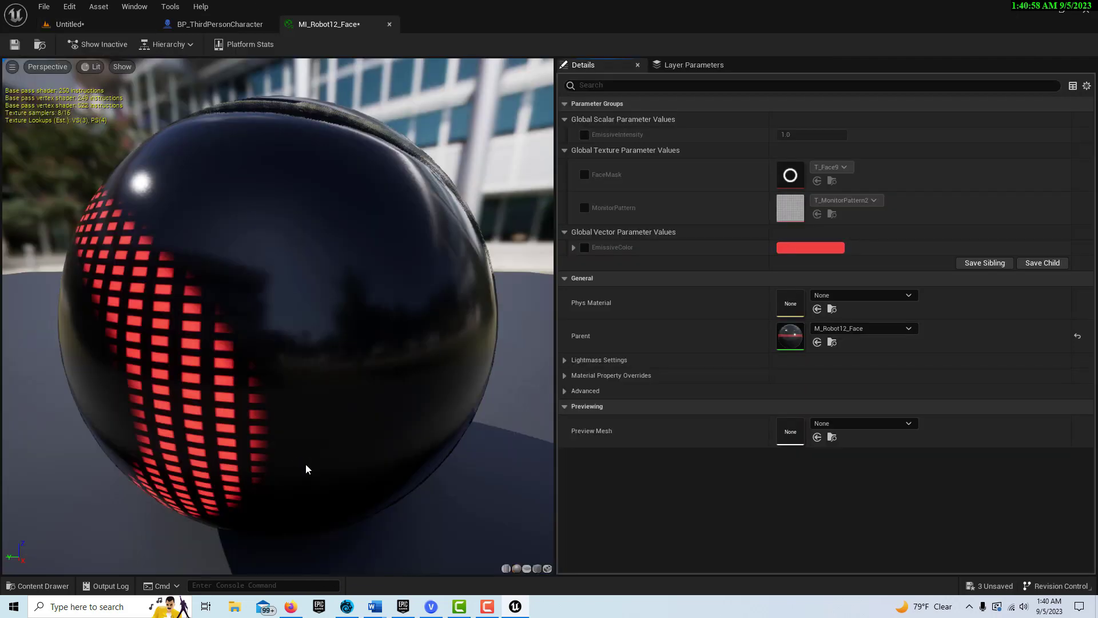
# Step: Enable overrides for EmissiveIntensity, FaceMask and MonitorPattern in MI_Robot12_Face
pyautogui.click(587, 136)
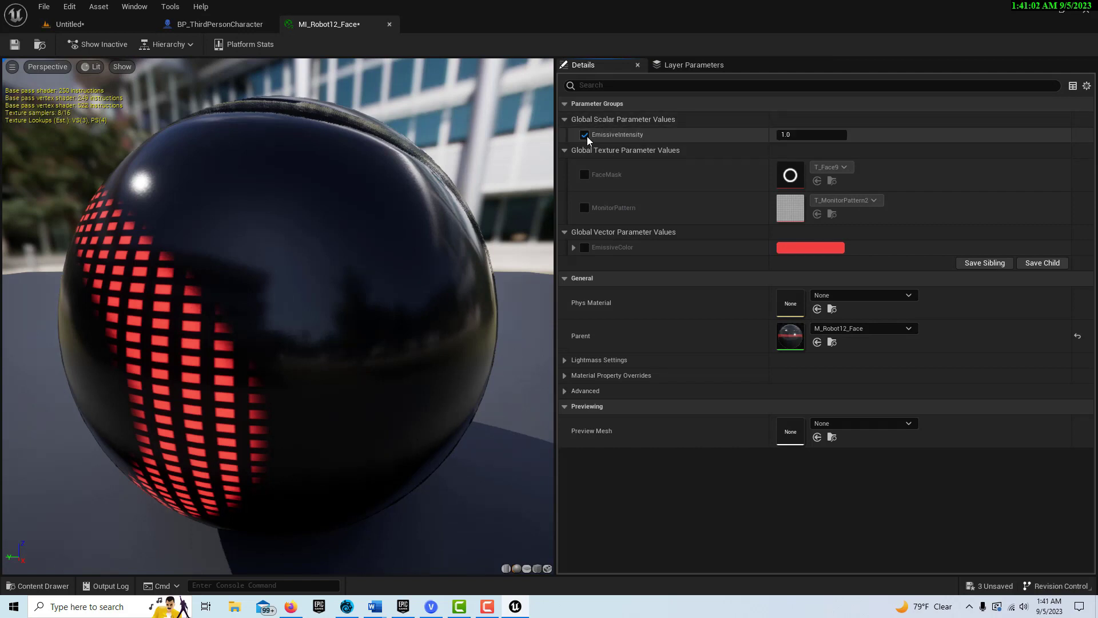
pyautogui.click(586, 174)
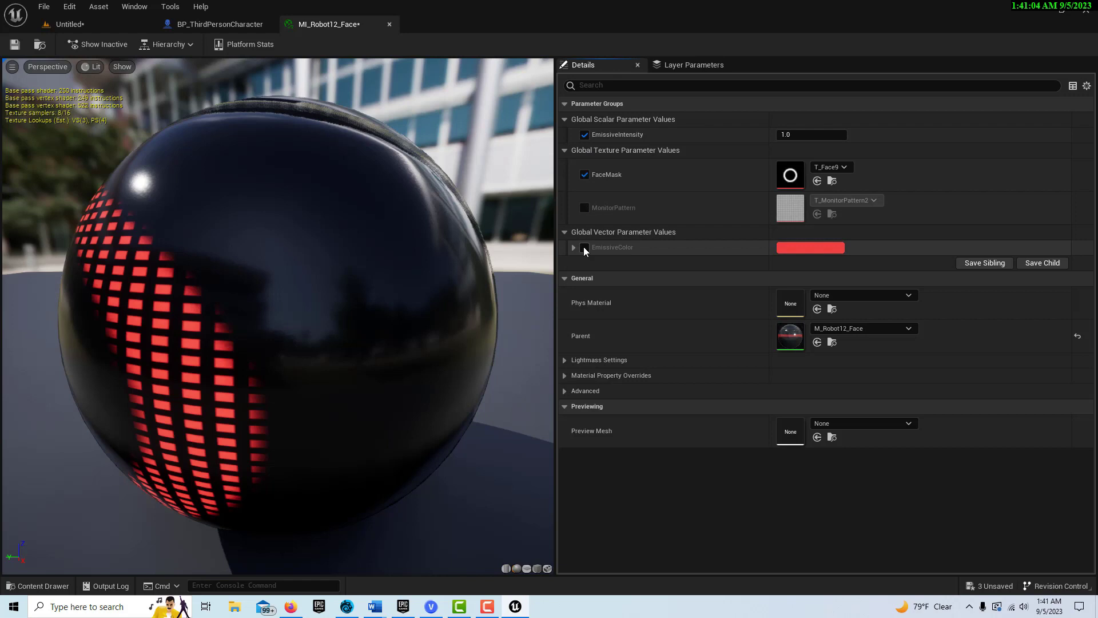
pyautogui.click(584, 208)
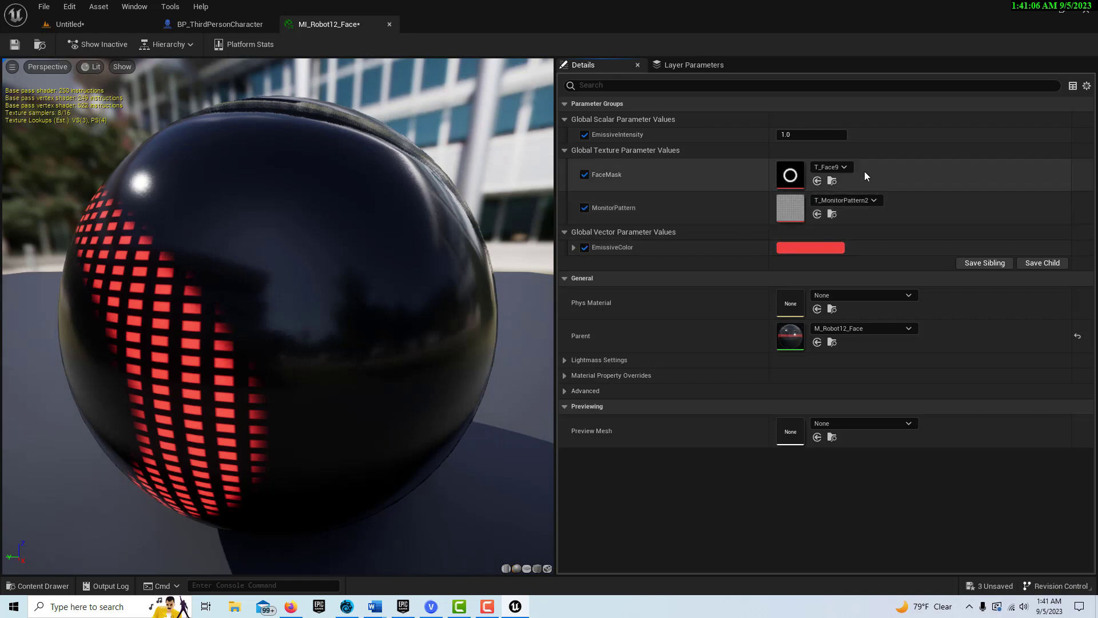
# Step: Set the FaceMask texture to T_Face1 and float the face material editor as its own window
pyautogui.click(843, 168)
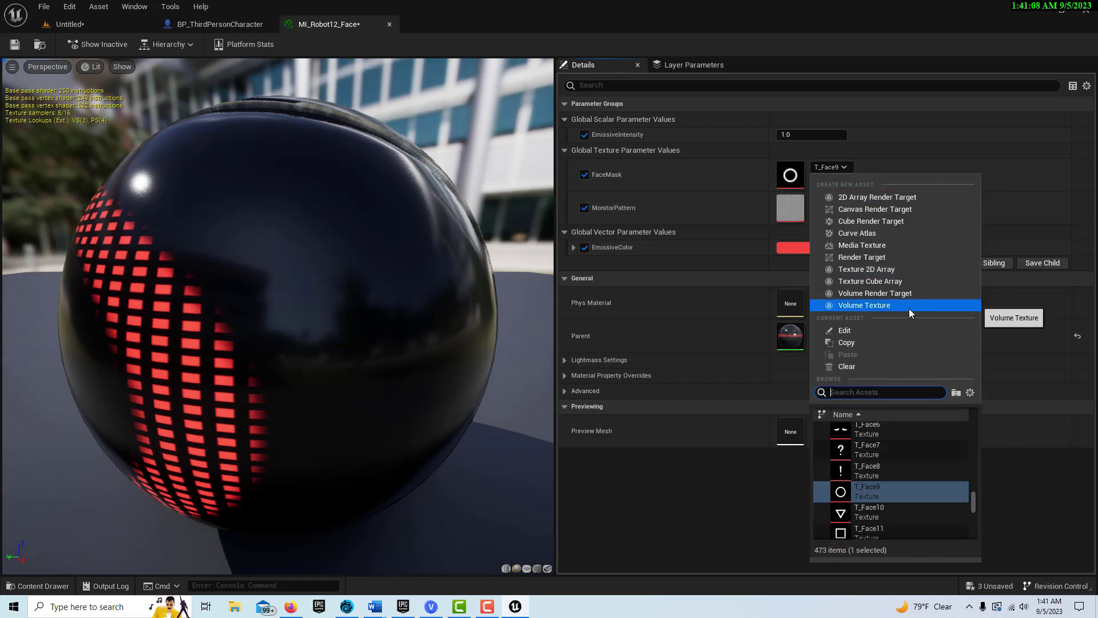
pyautogui.scroll(3, 896, 477)
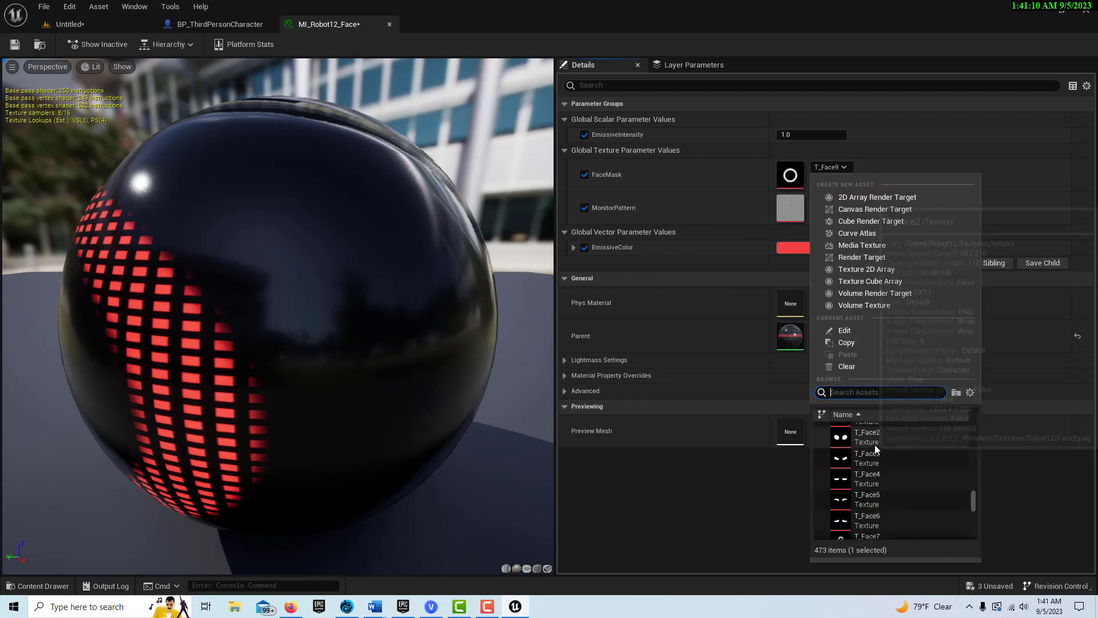
pyautogui.moveTo(884, 454)
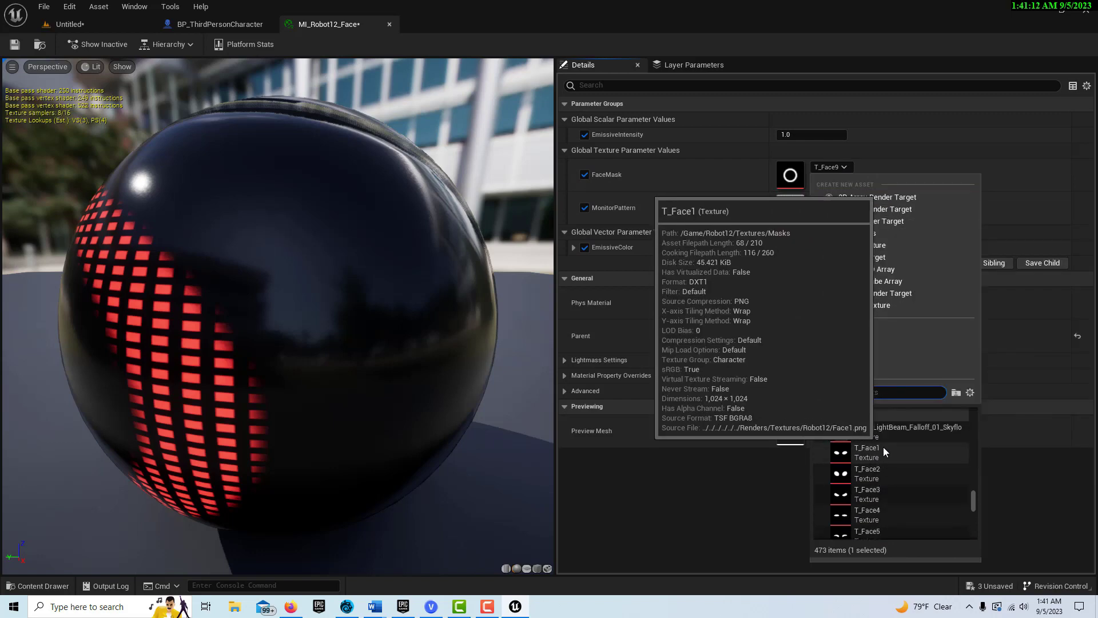
pyautogui.click(867, 451)
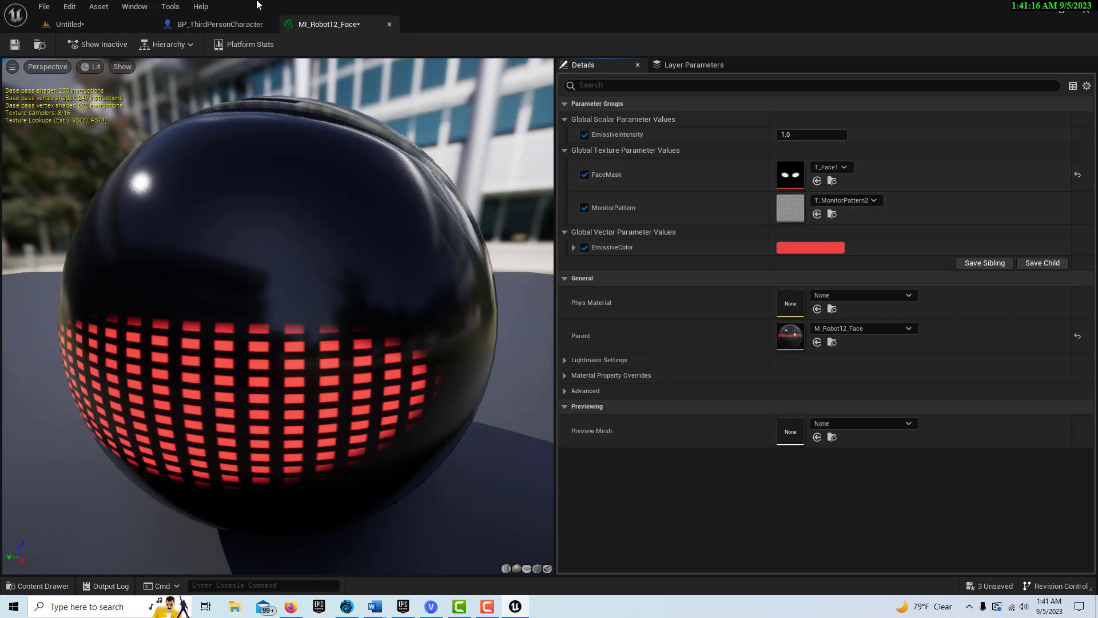
pyautogui.moveTo(364, 23); pyautogui.dragTo(619, 132)
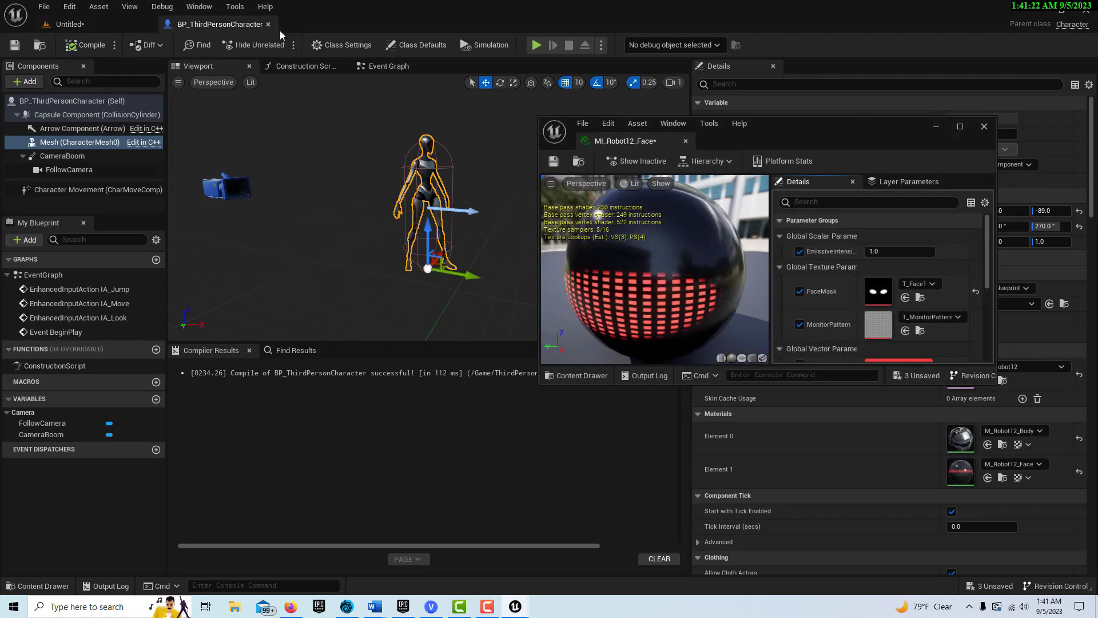
# Step: Open MI_Robot12_Body from the Materials folder and close the floating face material editor
pyautogui.click(137, 24)
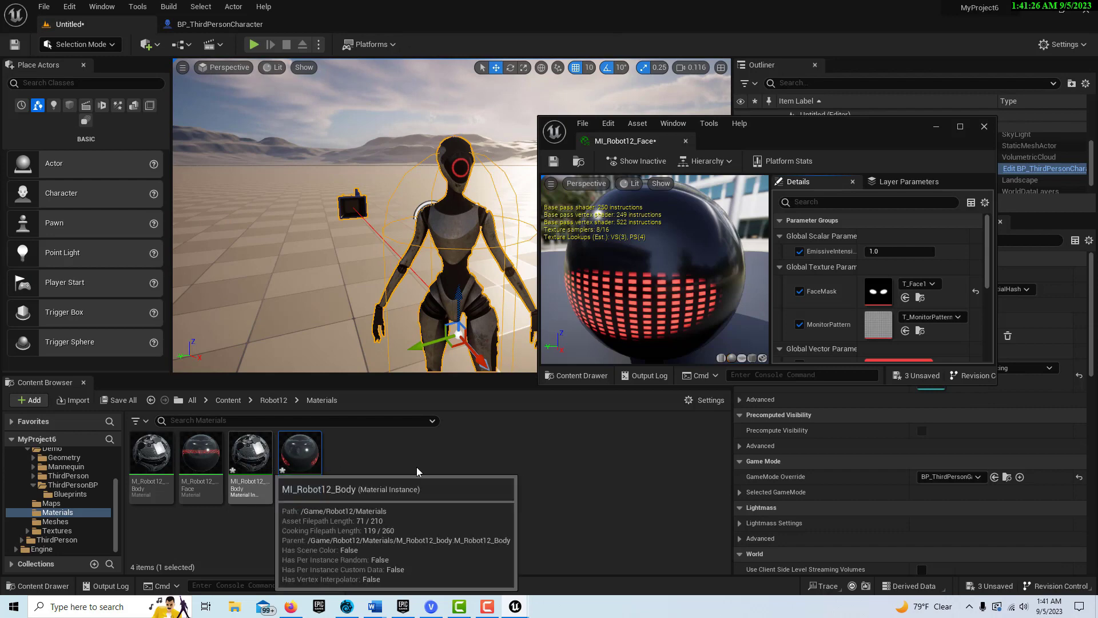
pyautogui.click(242, 463)
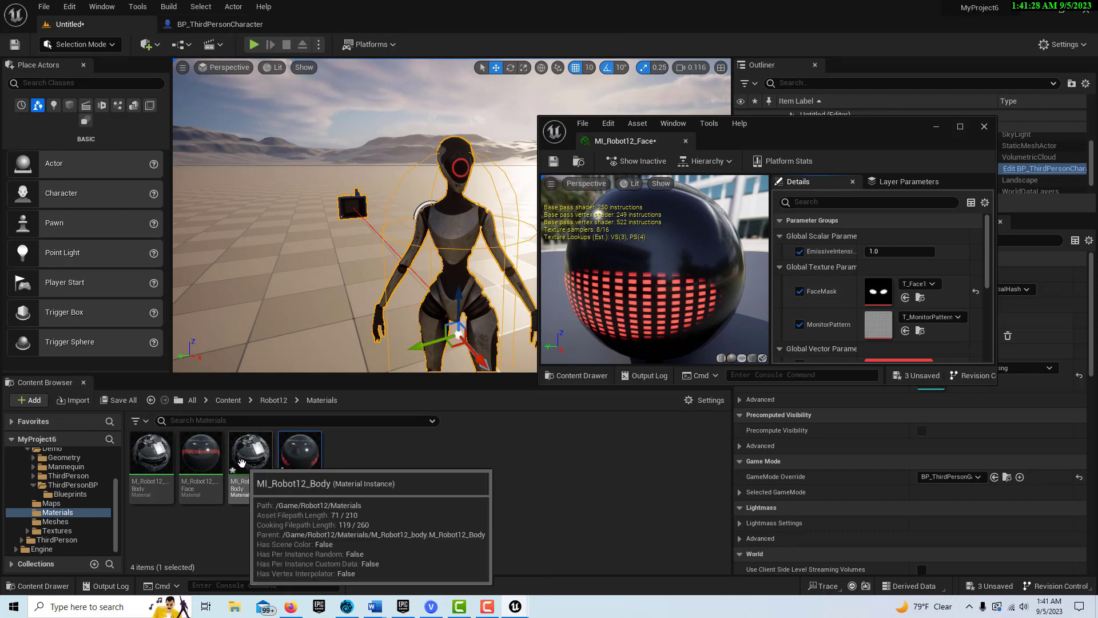
pyautogui.doubleClick(242, 462)
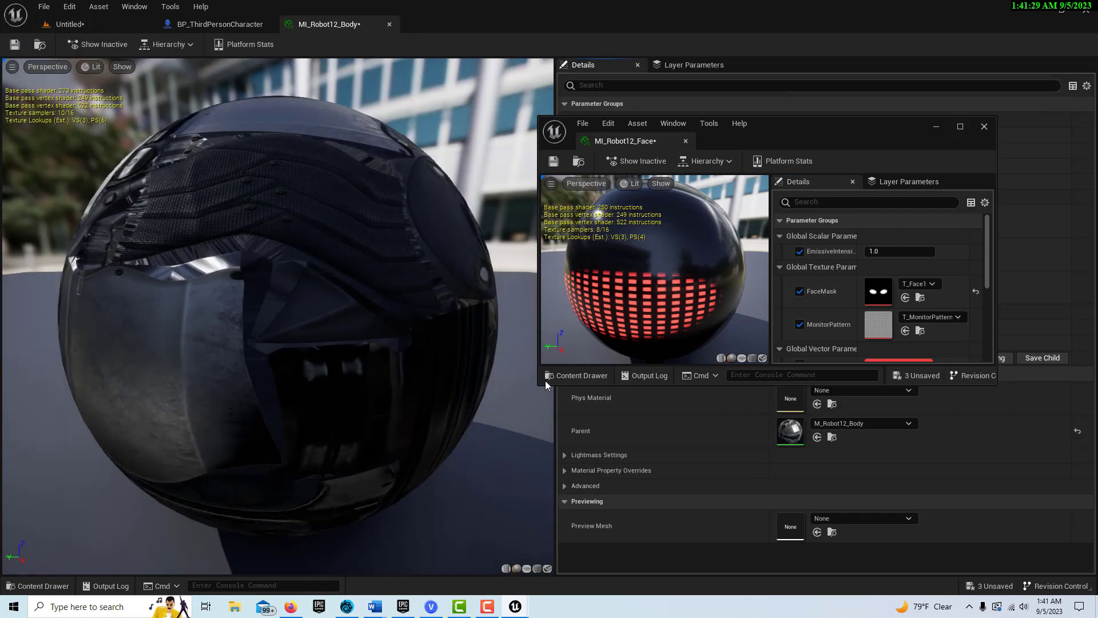
pyautogui.click(985, 127)
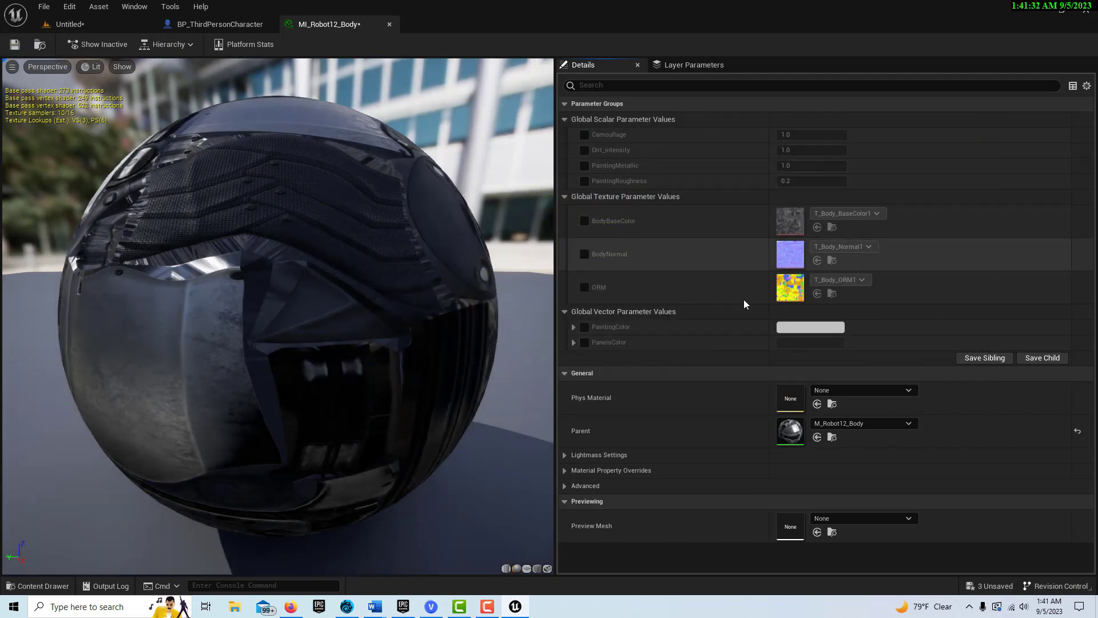
# Step: Override Camouflage, Dirt_intensity, PaintingMetallic/Roughness, BodyBaseColor, BodyNormal, ORM, PaintingColor; float the editor
pyautogui.click(584, 135)
pyautogui.click(584, 151)
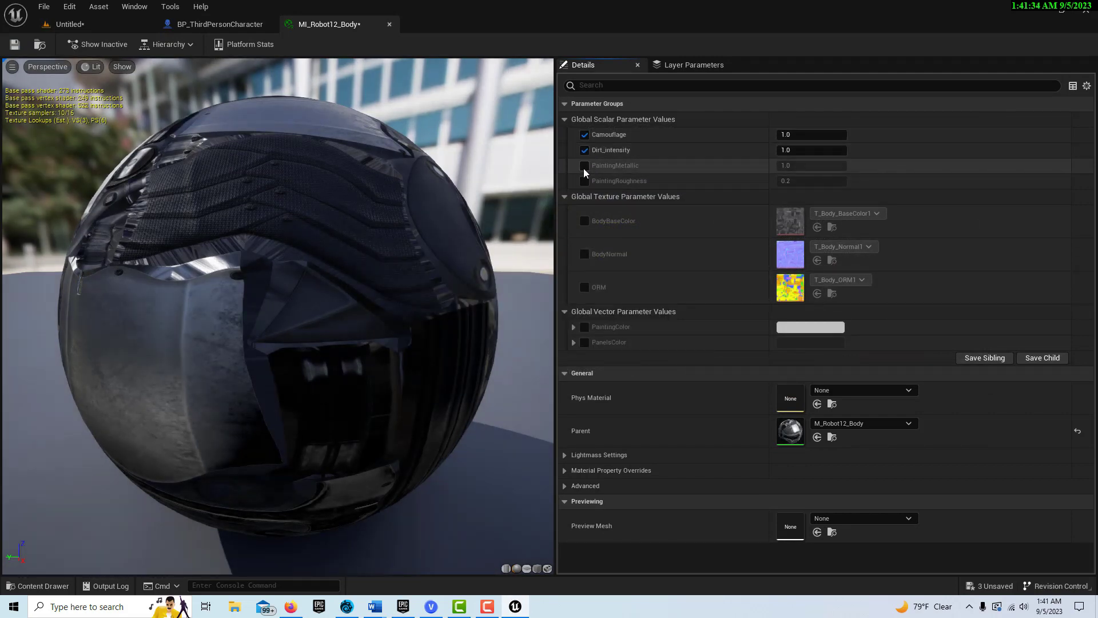
pyautogui.click(584, 166)
pyautogui.click(584, 182)
pyautogui.click(585, 222)
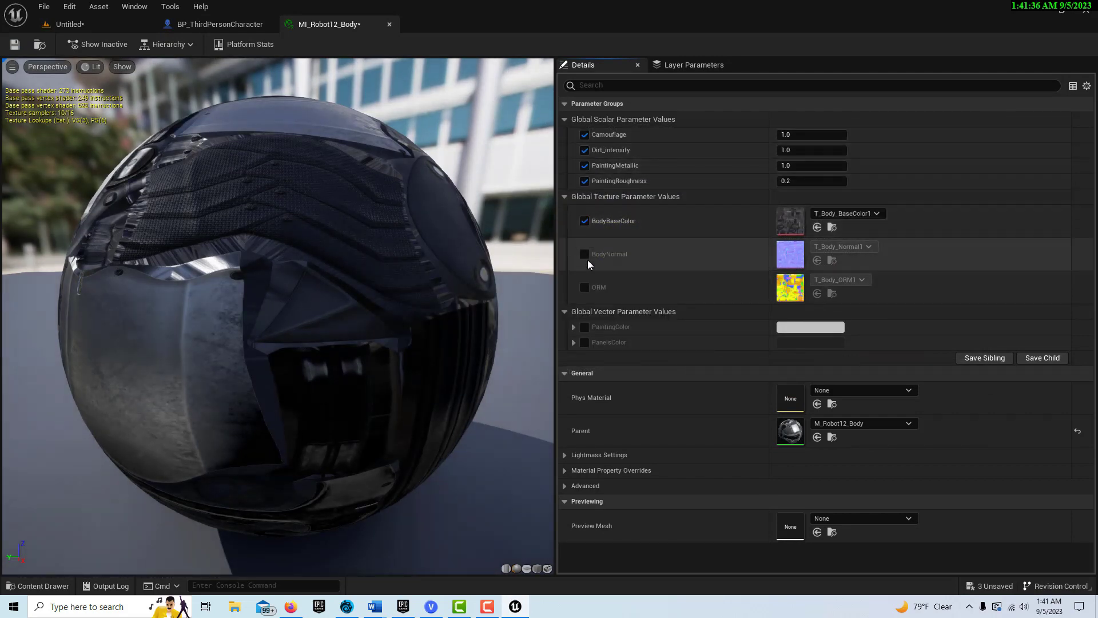
pyautogui.click(584, 254)
pyautogui.click(584, 287)
pyautogui.click(584, 326)
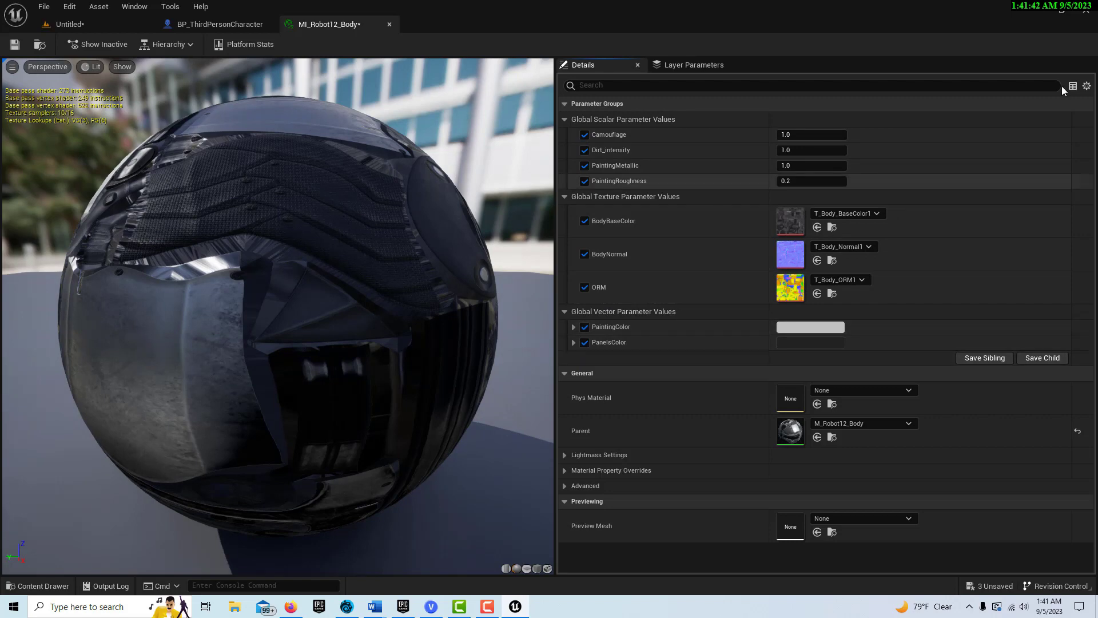
pyautogui.moveTo(369, 24); pyautogui.dragTo(712, 231)
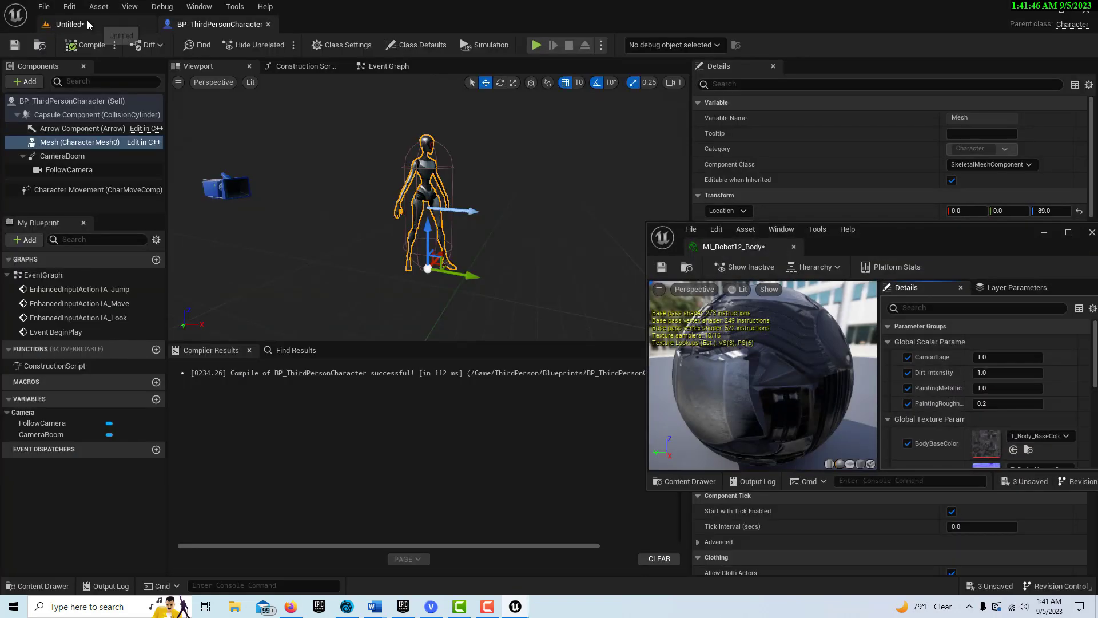
# Step: Raise Camouflage to 1.676444 and save, then raise Dirt_intensity to 1.444662
pyautogui.click(69, 24)
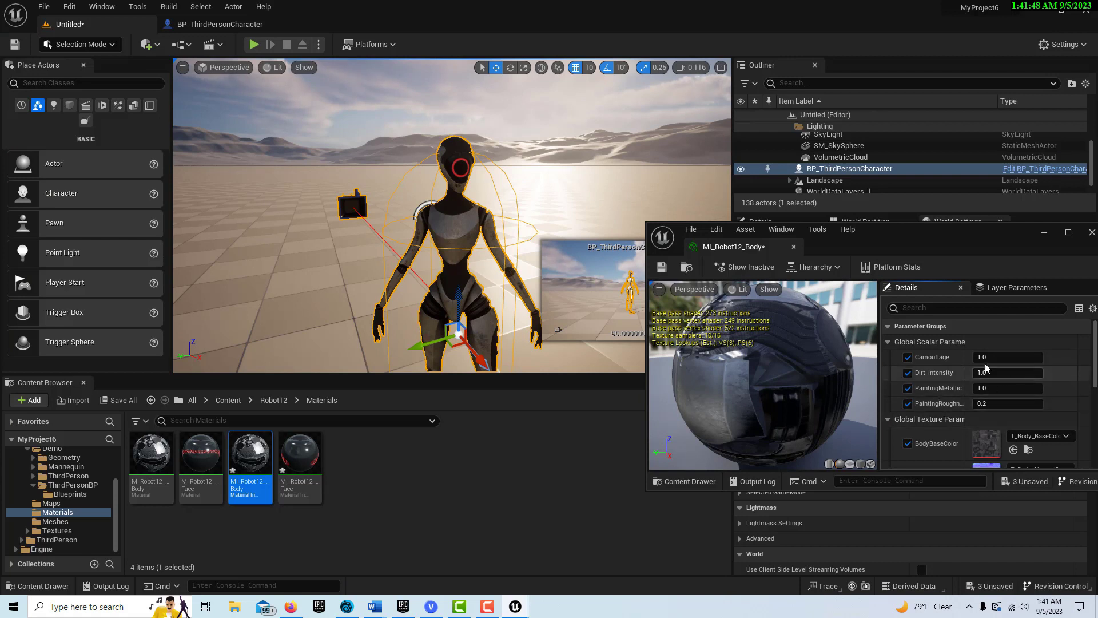
pyautogui.moveTo(982, 358); pyautogui.dragTo(1015, 358)
pyautogui.click(662, 267)
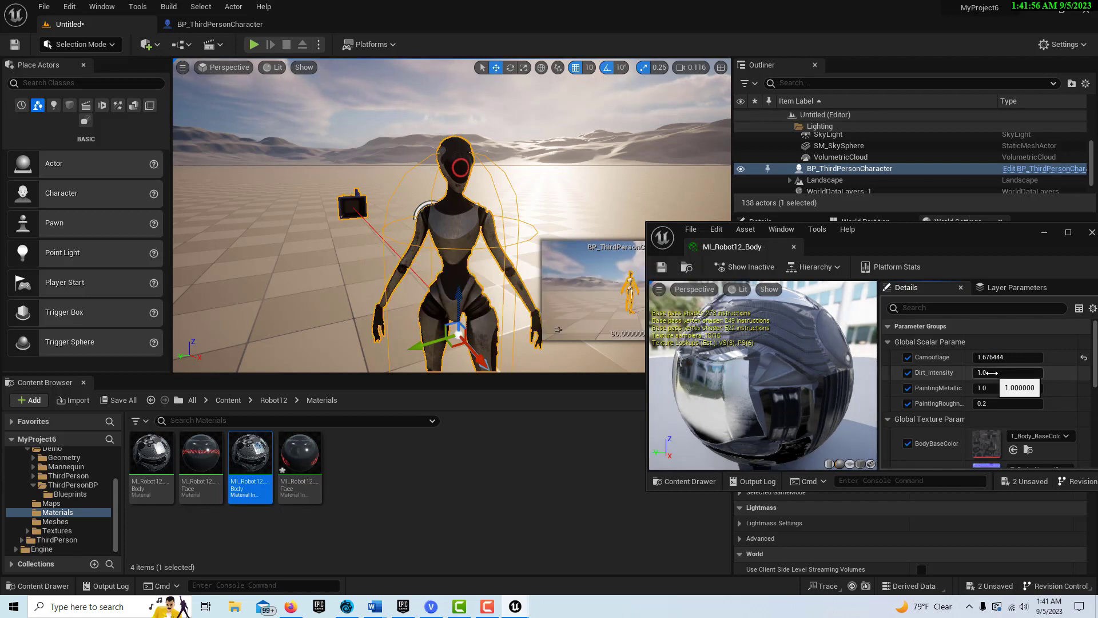
pyautogui.moveTo(994, 372); pyautogui.dragTo(1018, 373)
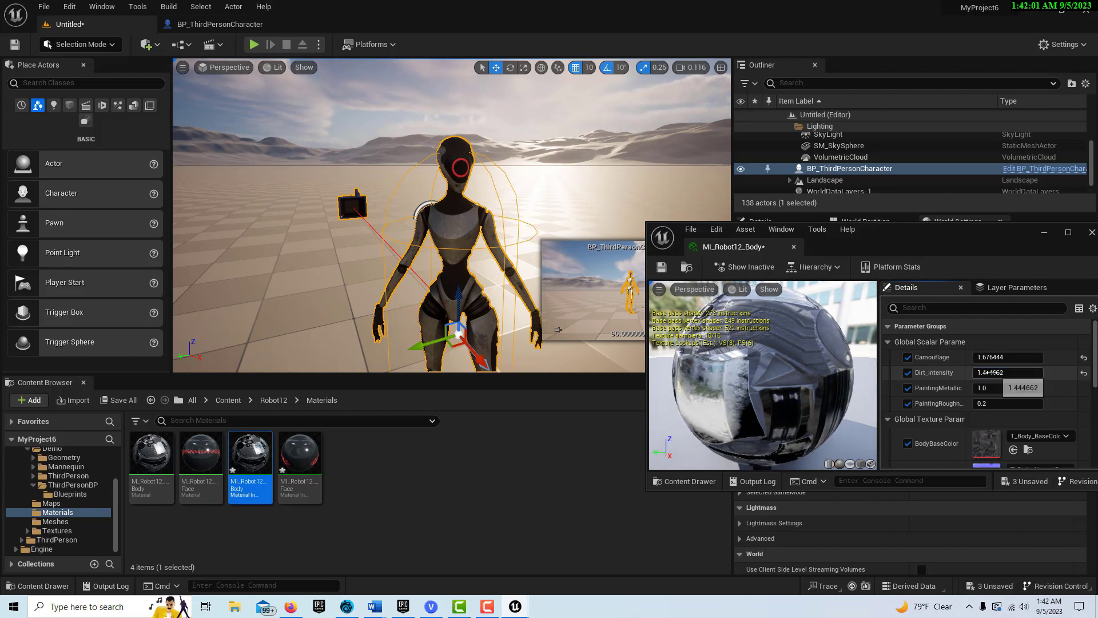
# Step: Play-test walking the robot forward, stop with Esc, and close the MI_Robot12_Body window
pyautogui.click(254, 46)
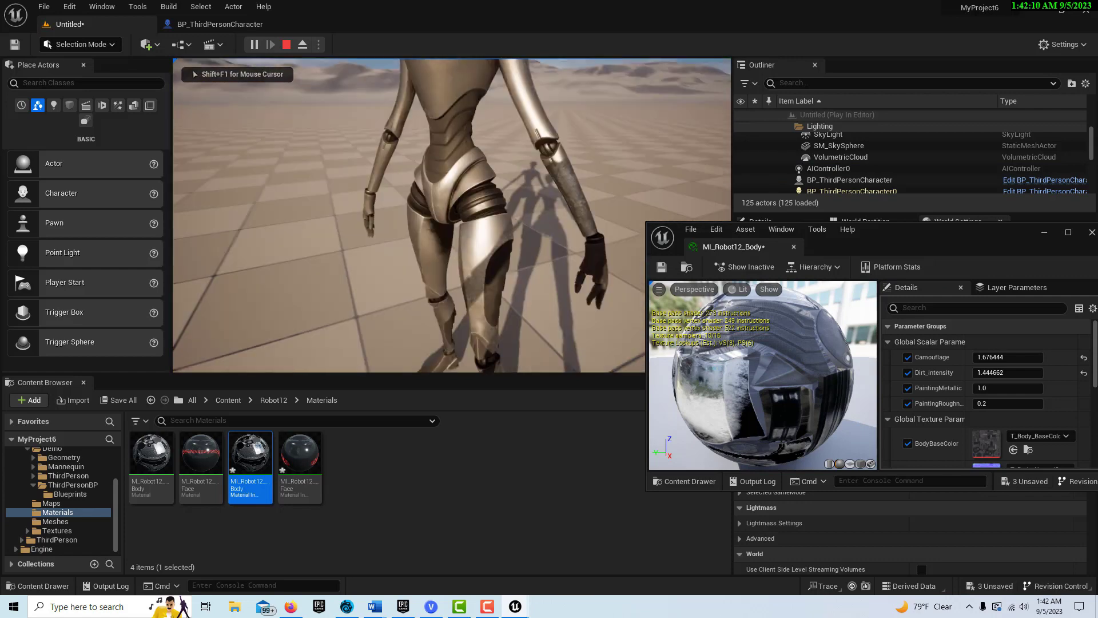
pyautogui.press('w')
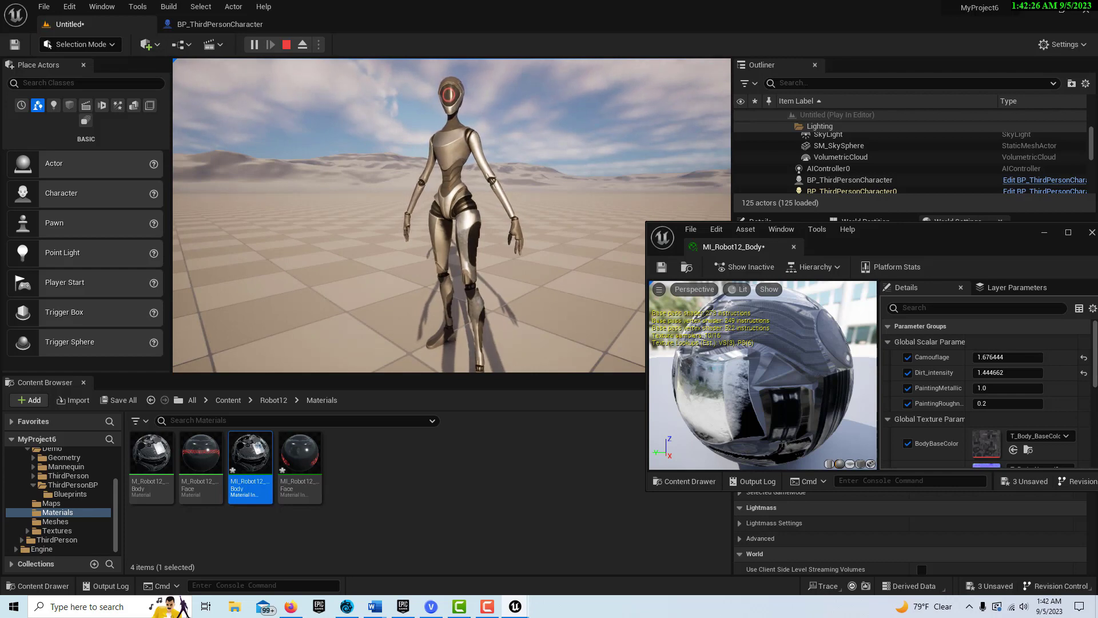
pyautogui.press('Escape')
pyautogui.click(1091, 232)
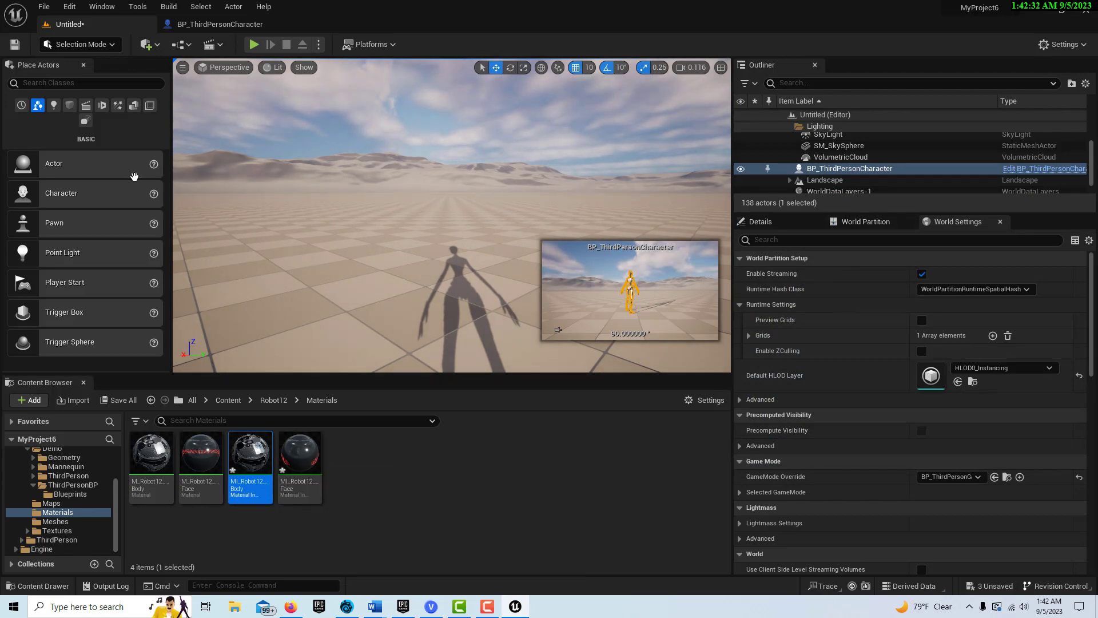
# Step: Assign MI_Robot12_Body to mesh Element 0 and MI_Robot12_Face to Element 1
pyautogui.click(220, 24)
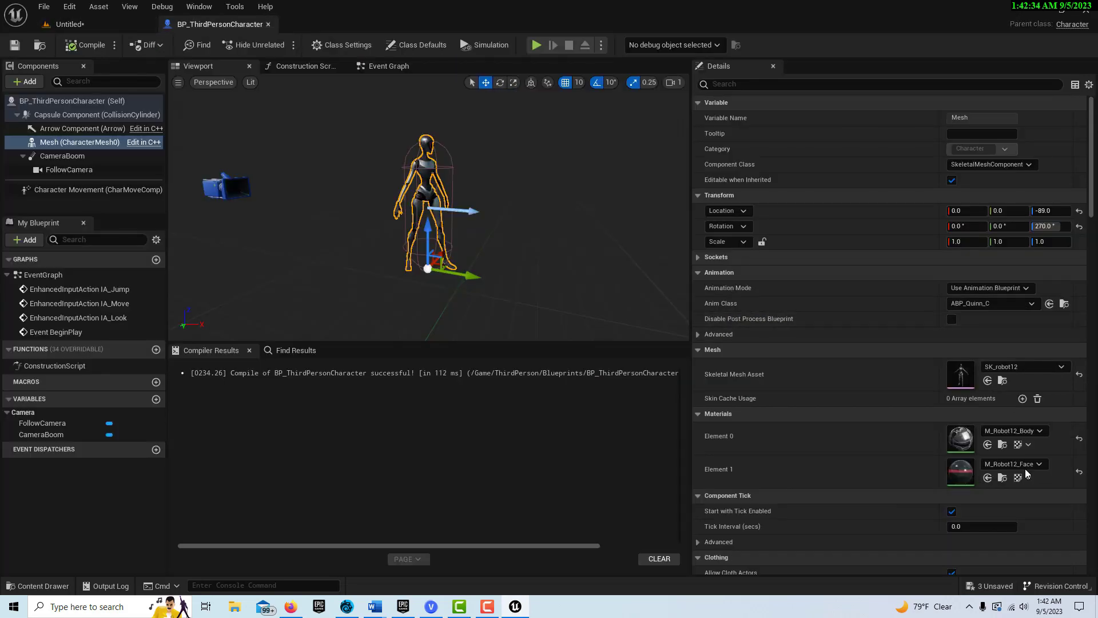
pyautogui.click(1040, 431)
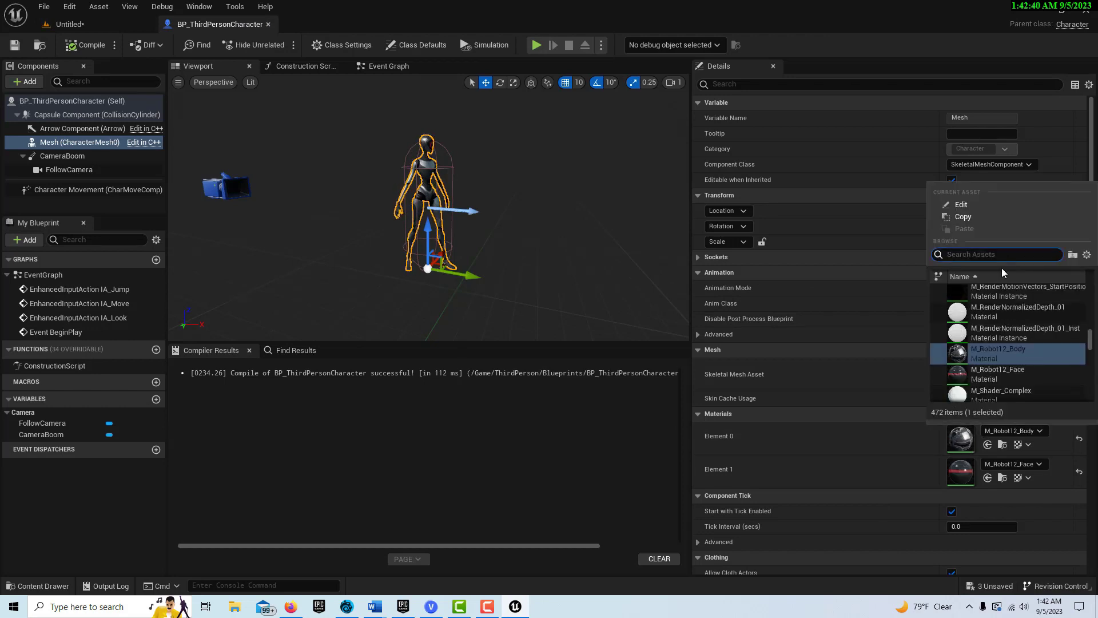
pyautogui.write('MI')
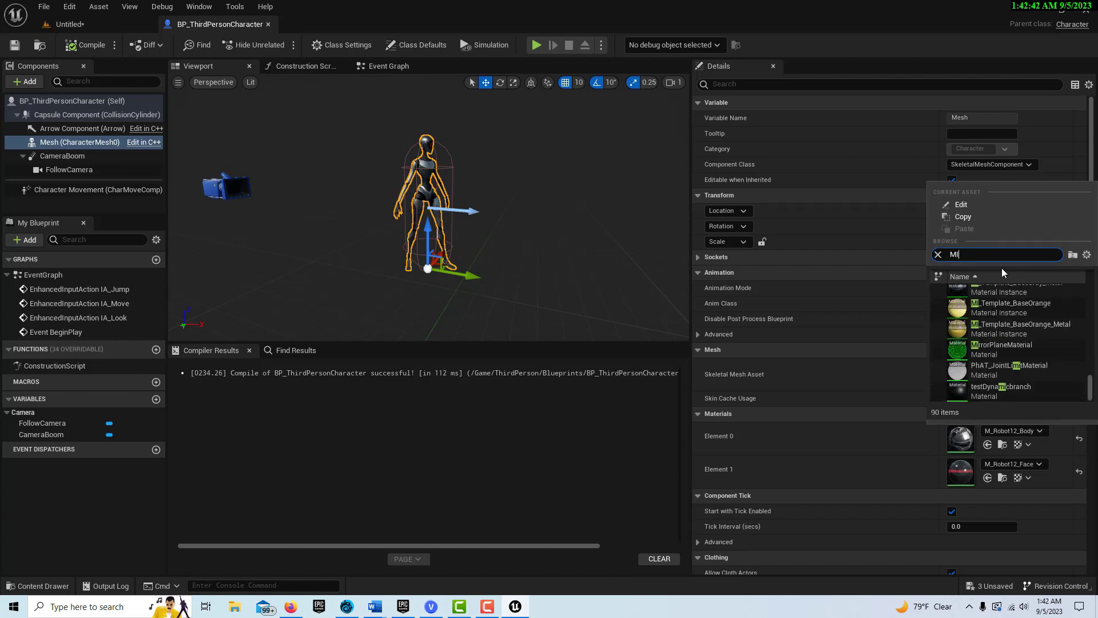
pyautogui.write('_Ro')
pyautogui.click(1011, 289)
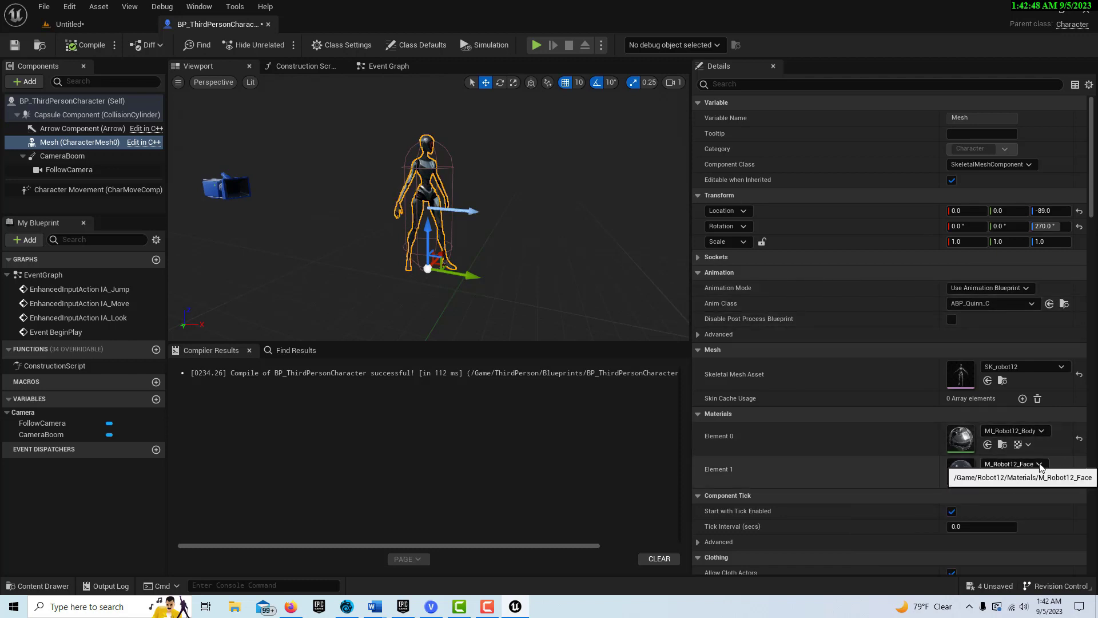
pyautogui.click(1039, 464)
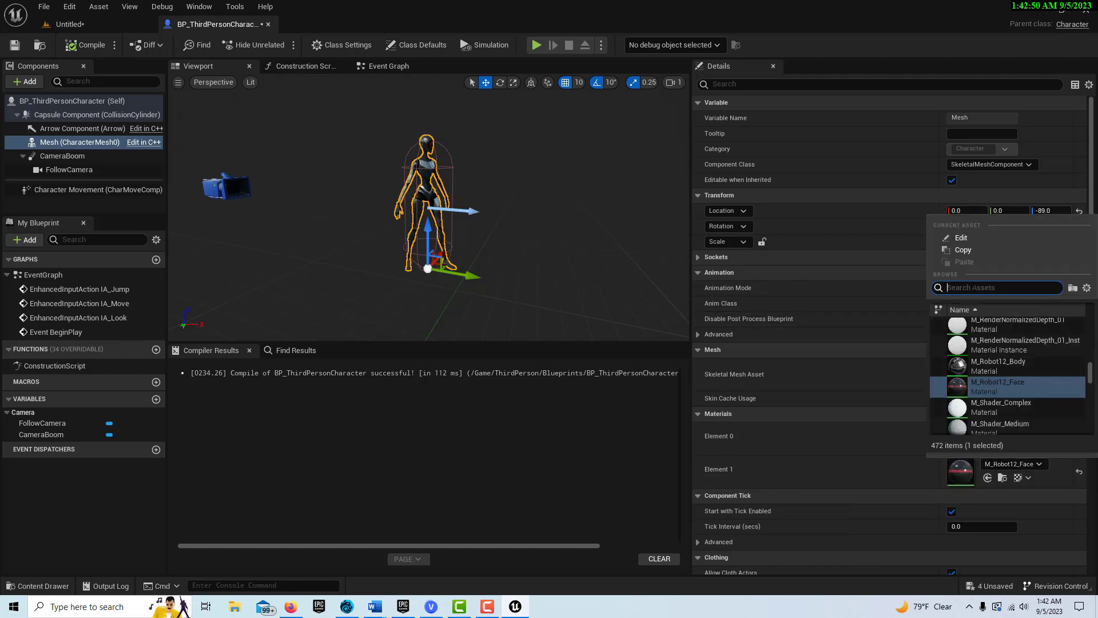
pyautogui.write('MI_')
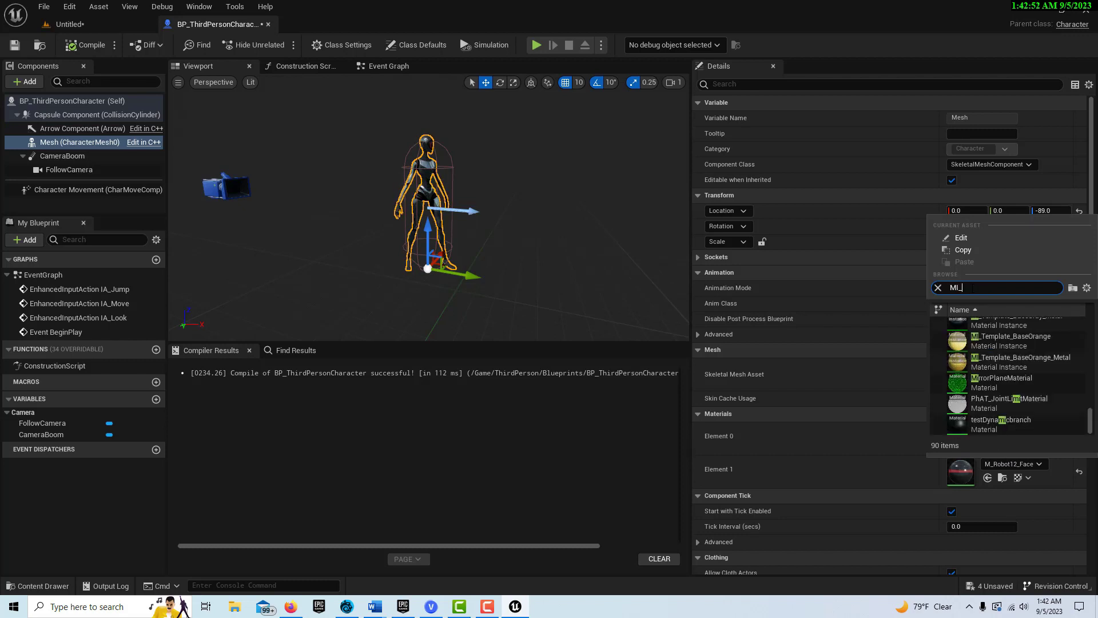
pyautogui.write('F')
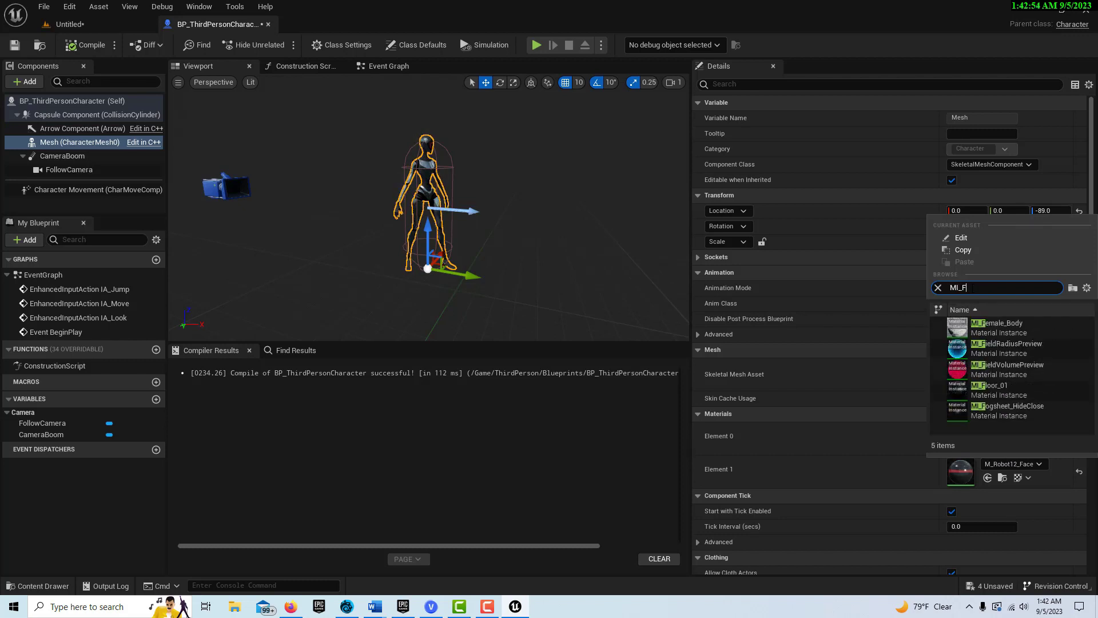
pyautogui.press('BackSpace')
pyautogui.write('Ro')
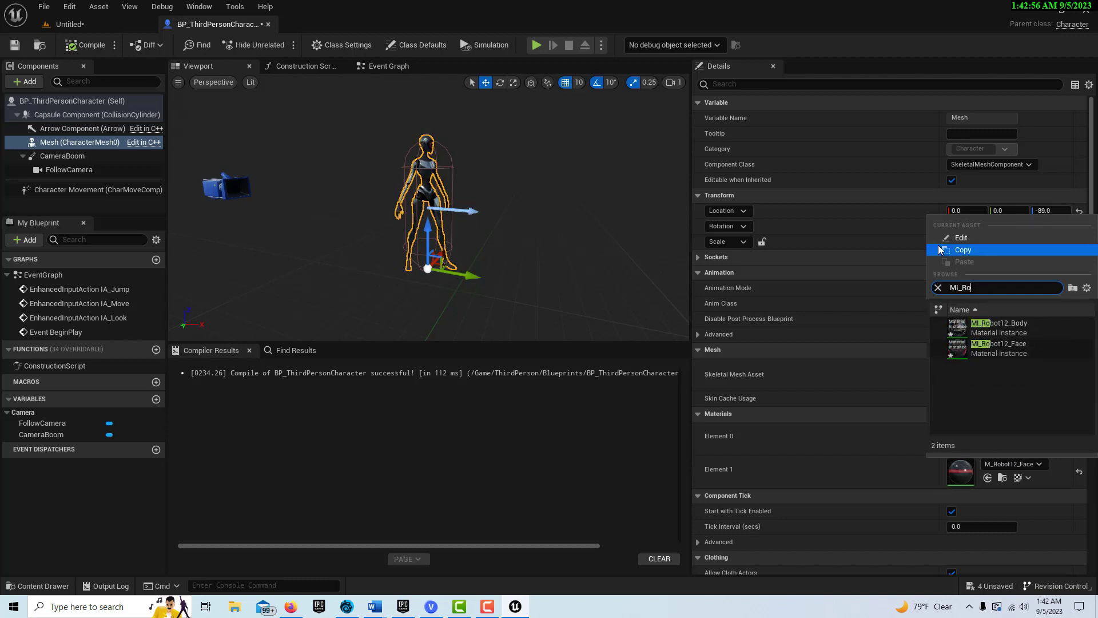
pyautogui.click(997, 348)
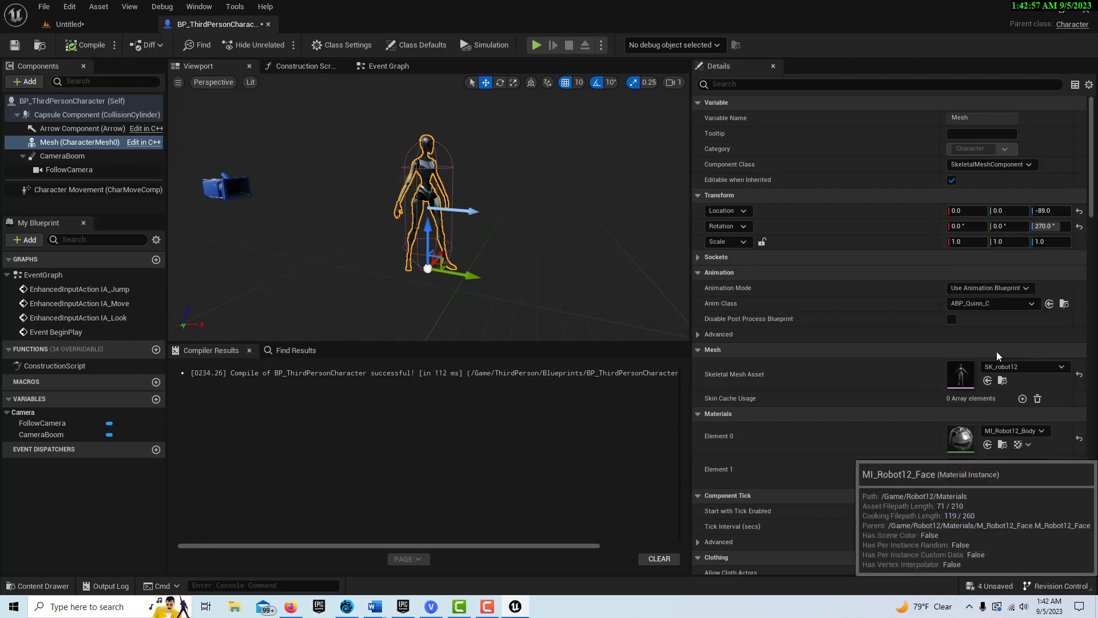
# Step: Compile BP_ThirdPersonCharacter and view the updated robot up close in the level
pyautogui.click(87, 45)
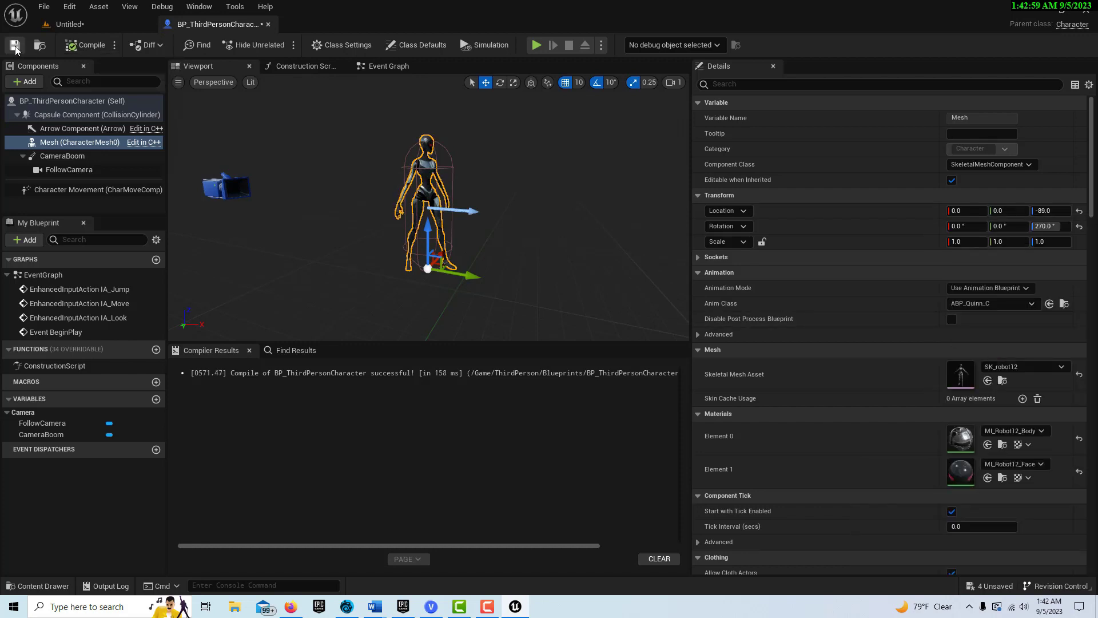
pyautogui.click(111, 30)
pyautogui.moveTo(515, 276)
pyautogui.mouseDown()
pyautogui.moveTo(515, 246)
pyautogui.moveTo(515, 274)
pyautogui.moveTo(514, 263)
pyautogui.mouseUp()
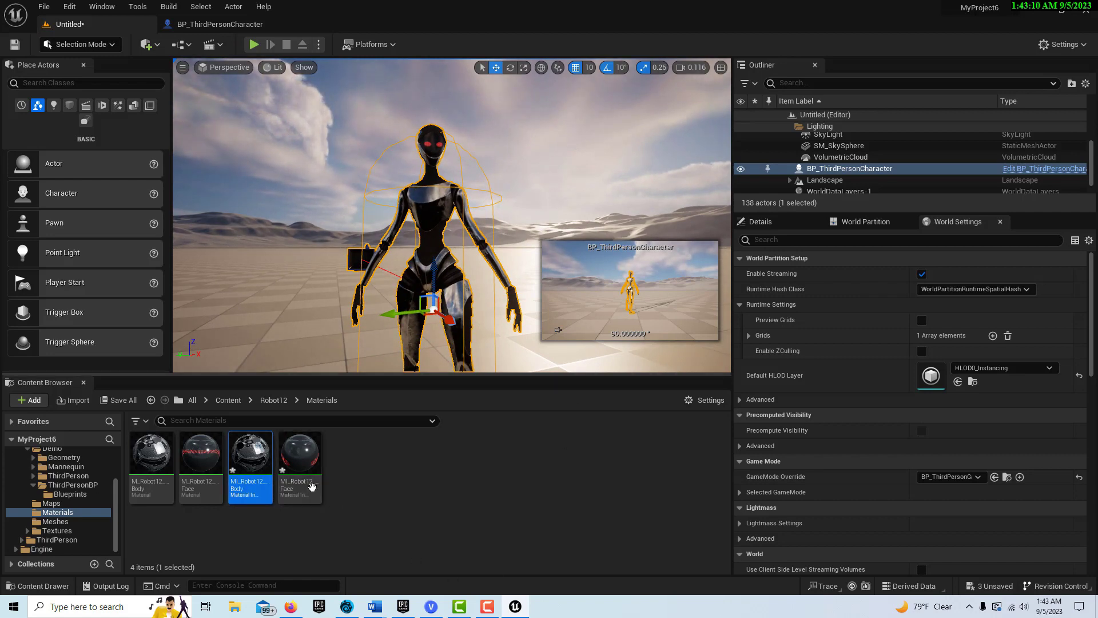
# Step: Open MI_Robot12_Face in its own floating editor window in front of the level
pyautogui.doubleClick(309, 459)
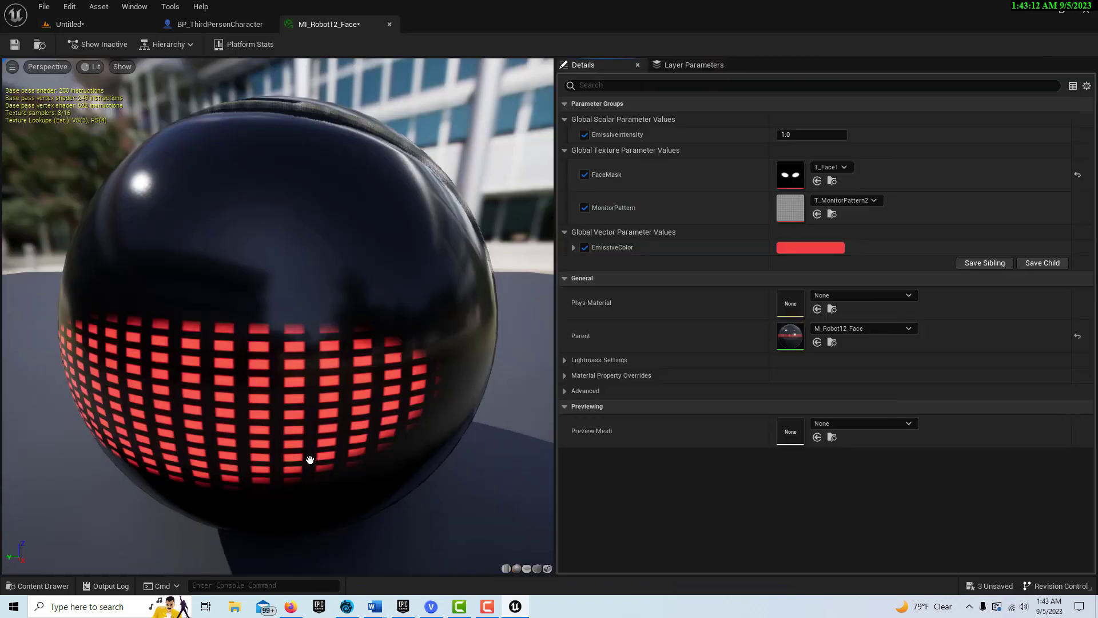
pyautogui.moveTo(361, 23); pyautogui.dragTo(732, 216)
pyautogui.click(96, 26)
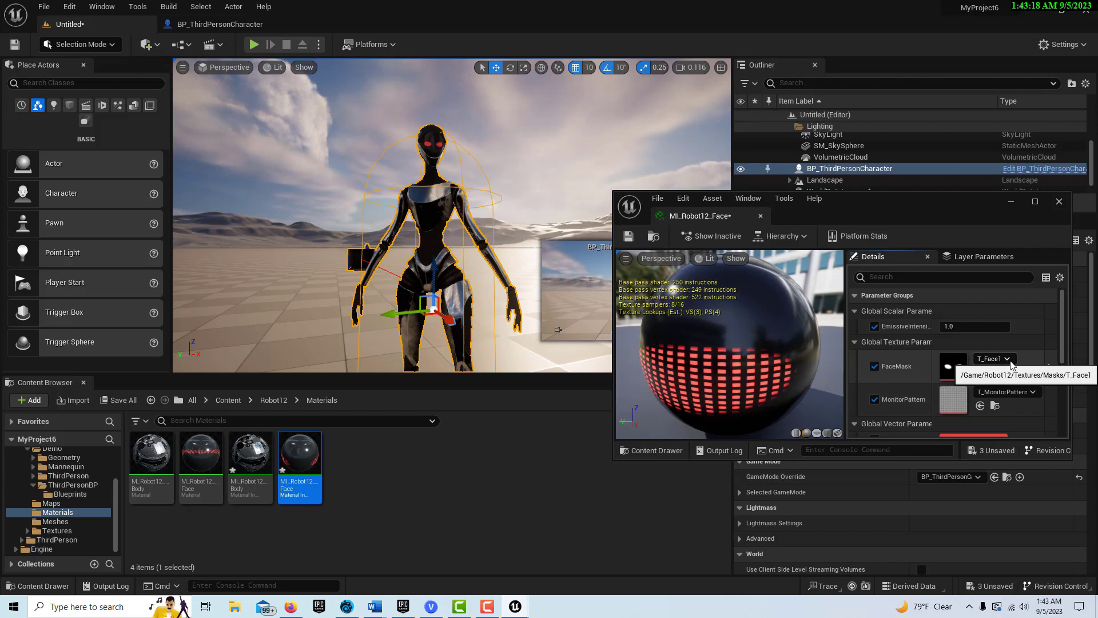
# Step: Try T_Face2, T_Face3 and then T_Face11 as the FaceMask texture
pyautogui.click(1009, 360)
pyautogui.click(872, 544)
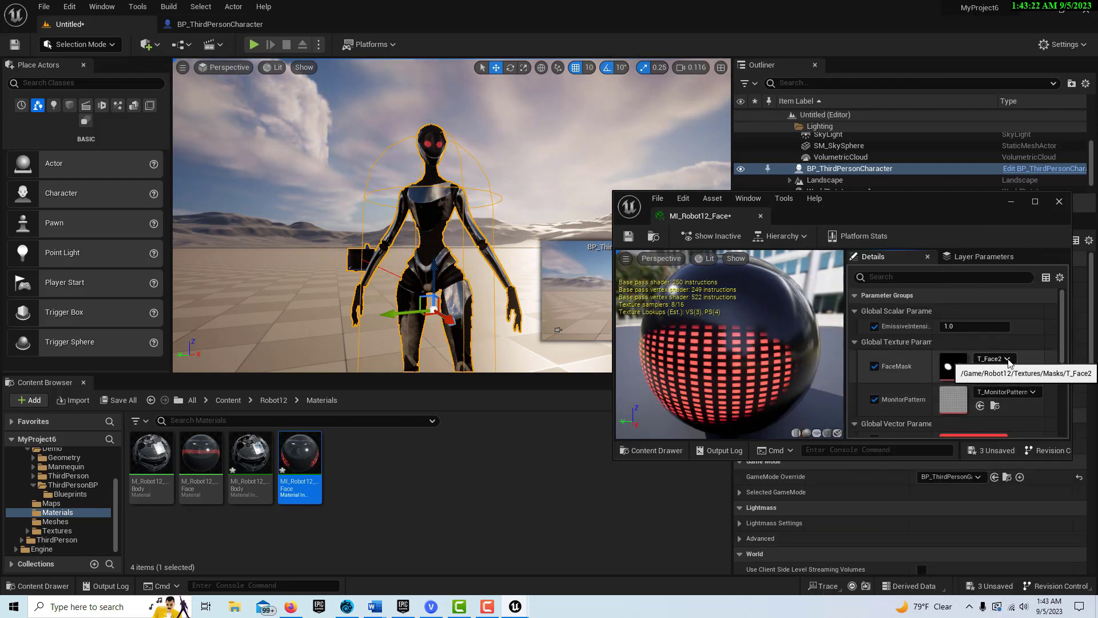
pyautogui.click(1007, 360)
pyautogui.click(866, 541)
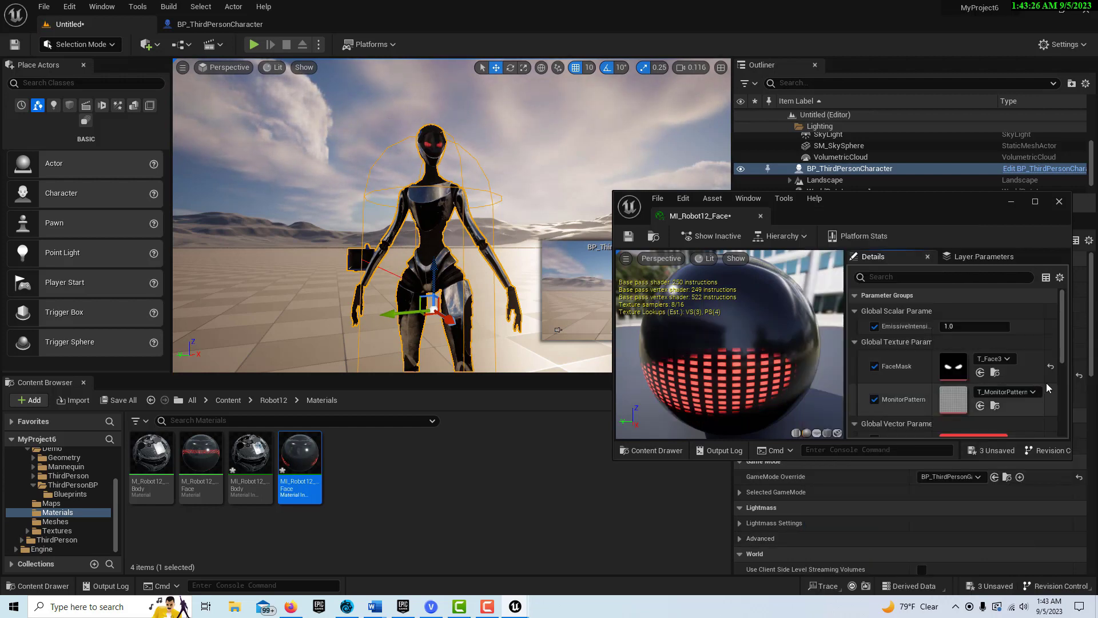
pyautogui.click(998, 359)
pyautogui.scroll(-3, 904, 500)
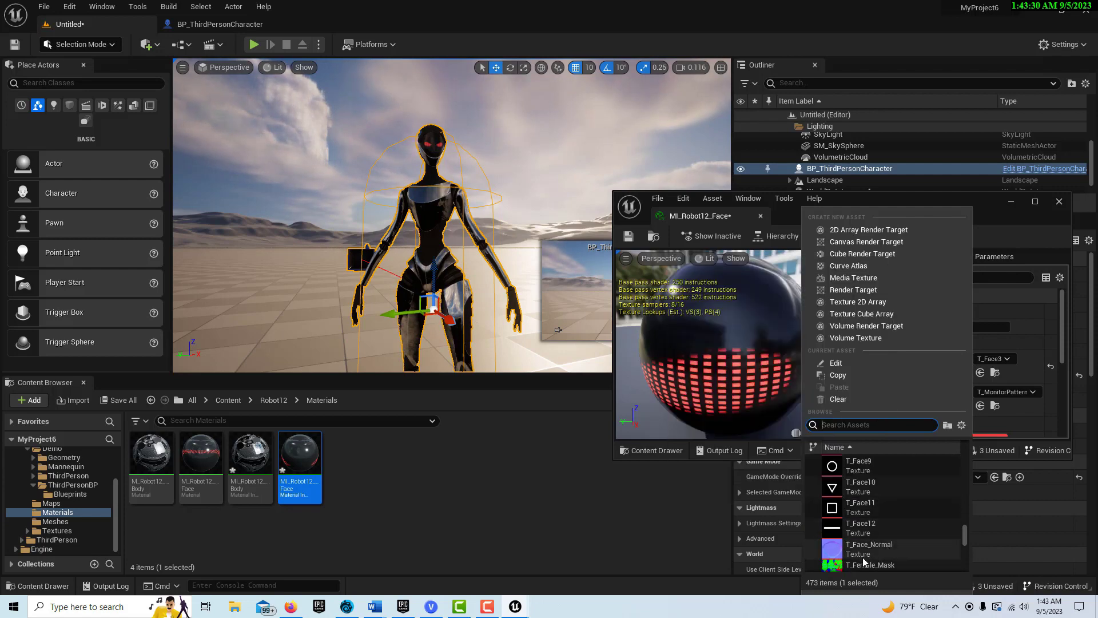
pyautogui.scroll(-2, 873, 541)
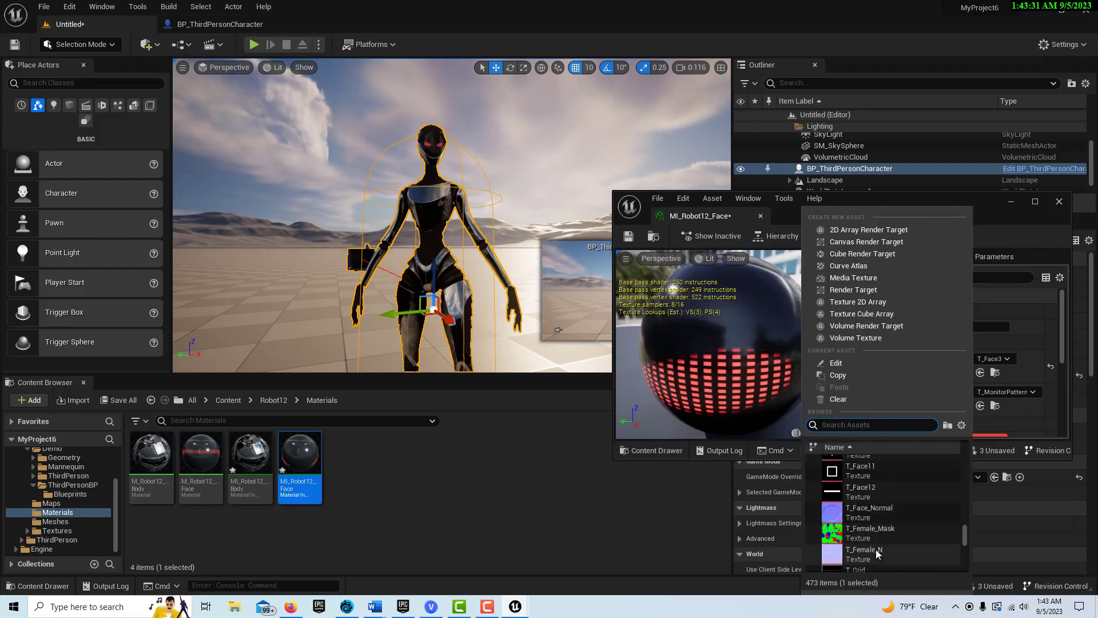
pyautogui.click(874, 472)
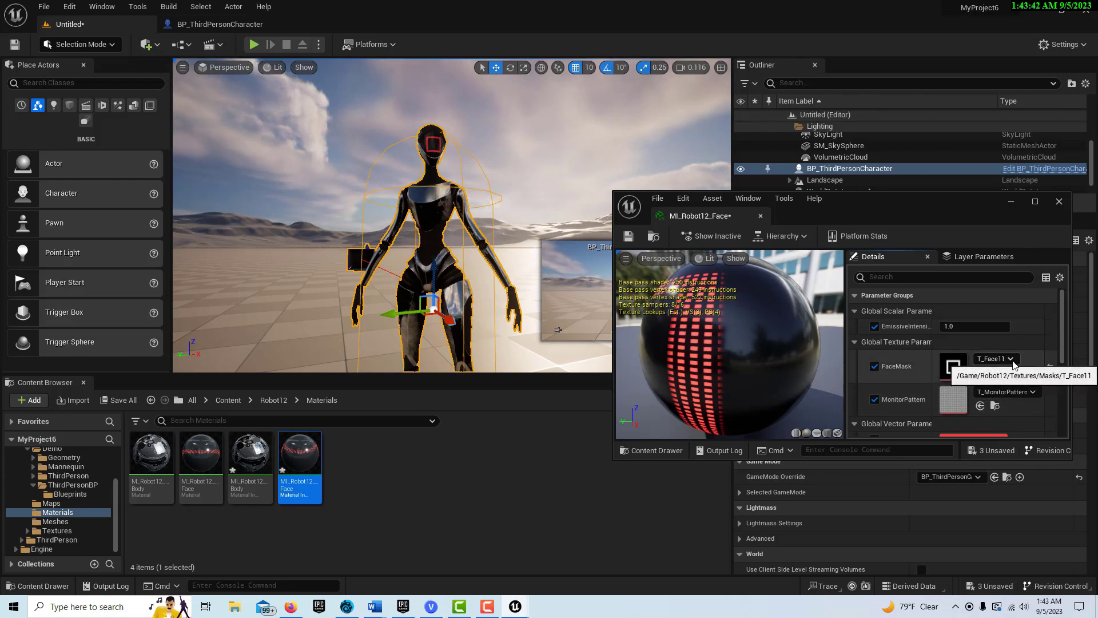
# Step: Switch FaceMask to T_Face9, then T_Face7, and settle on T_Face4
pyautogui.click(1011, 358)
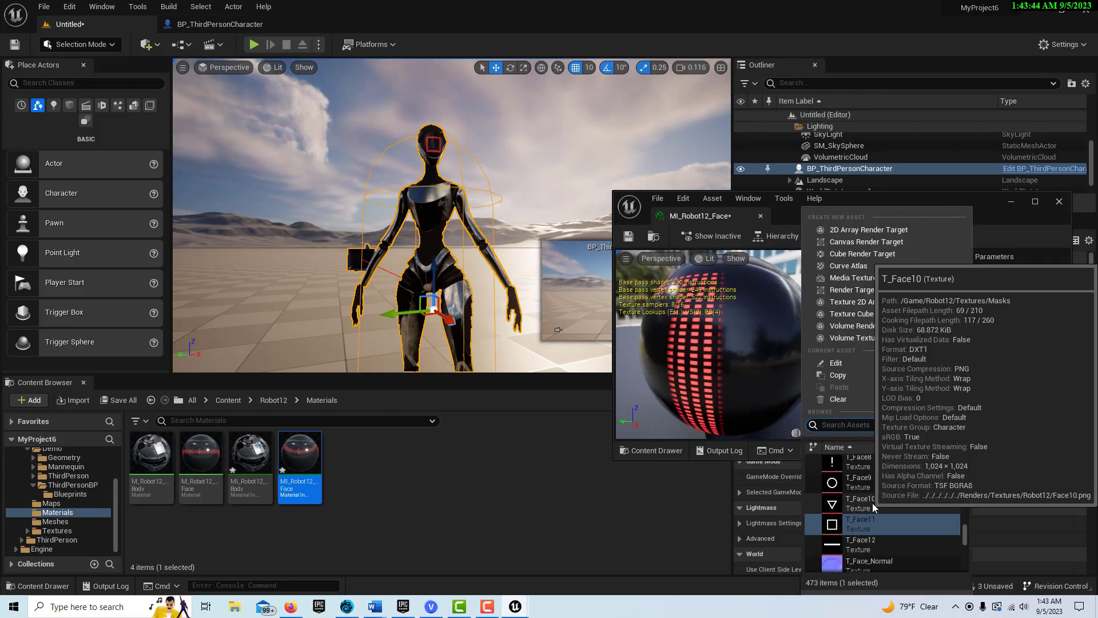
pyautogui.click(869, 486)
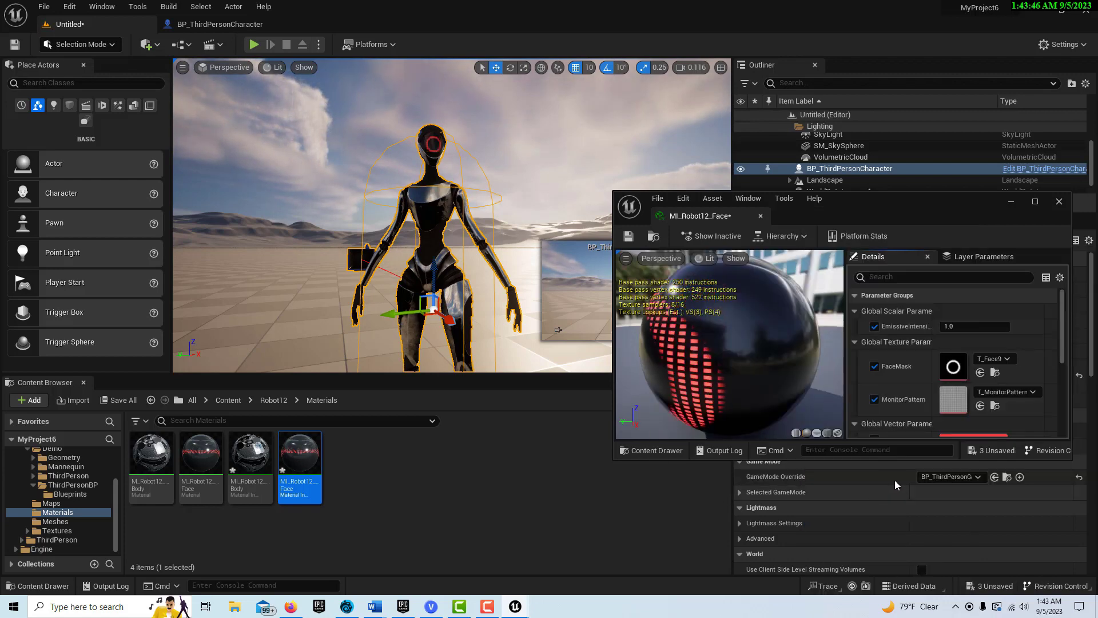
pyautogui.click(1001, 359)
pyautogui.click(861, 482)
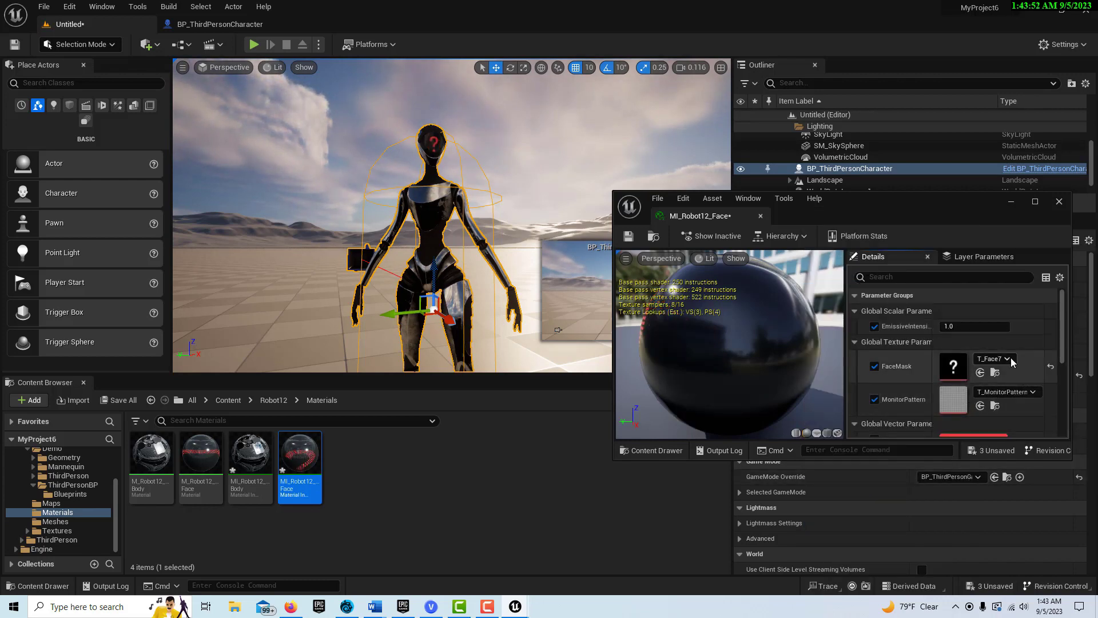
pyautogui.click(1008, 358)
pyautogui.click(866, 460)
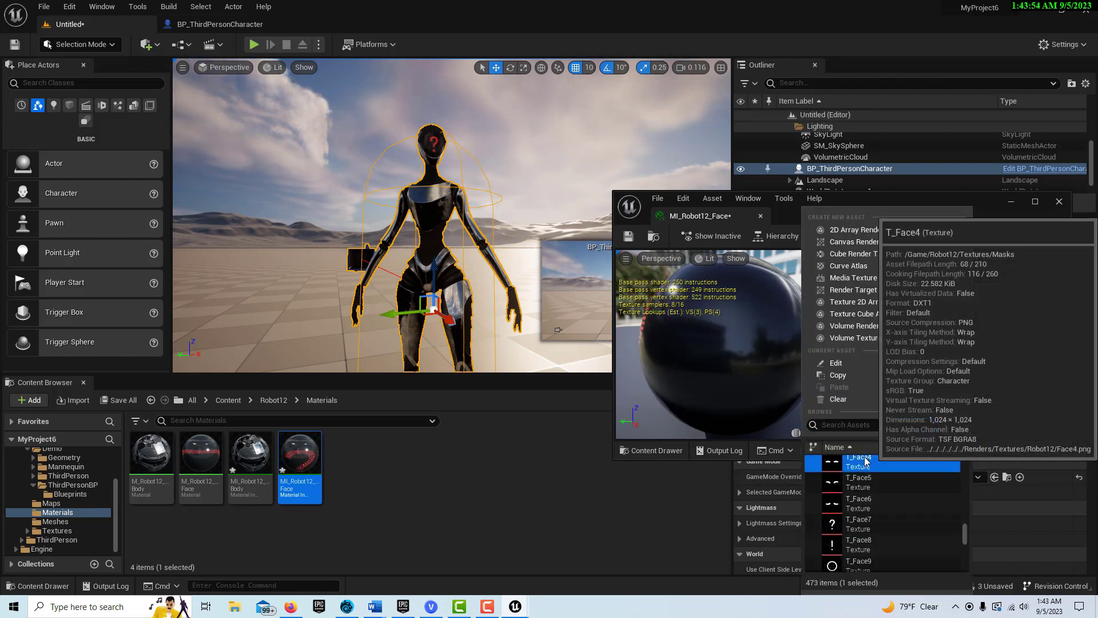
# Step: Minimize the material editor, start a play-test, and run the robot forward
pyautogui.click(1013, 203)
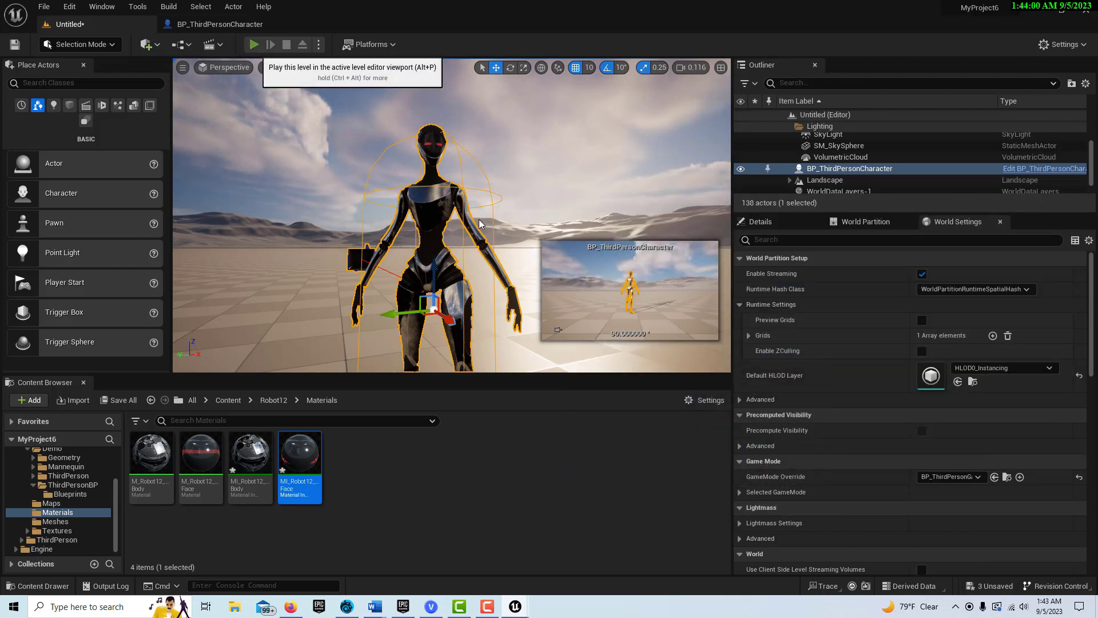
pyautogui.click(254, 44)
pyautogui.press('w')
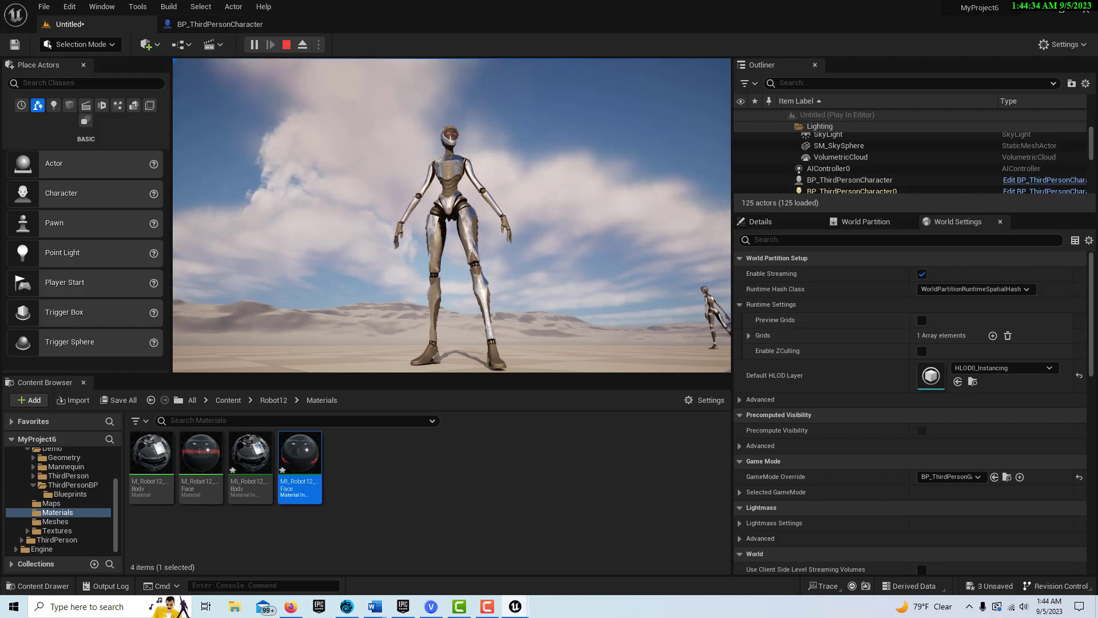
# Step: Jump the robot, keep it running across the desert, then turn it back toward the camera
pyautogui.press('space')
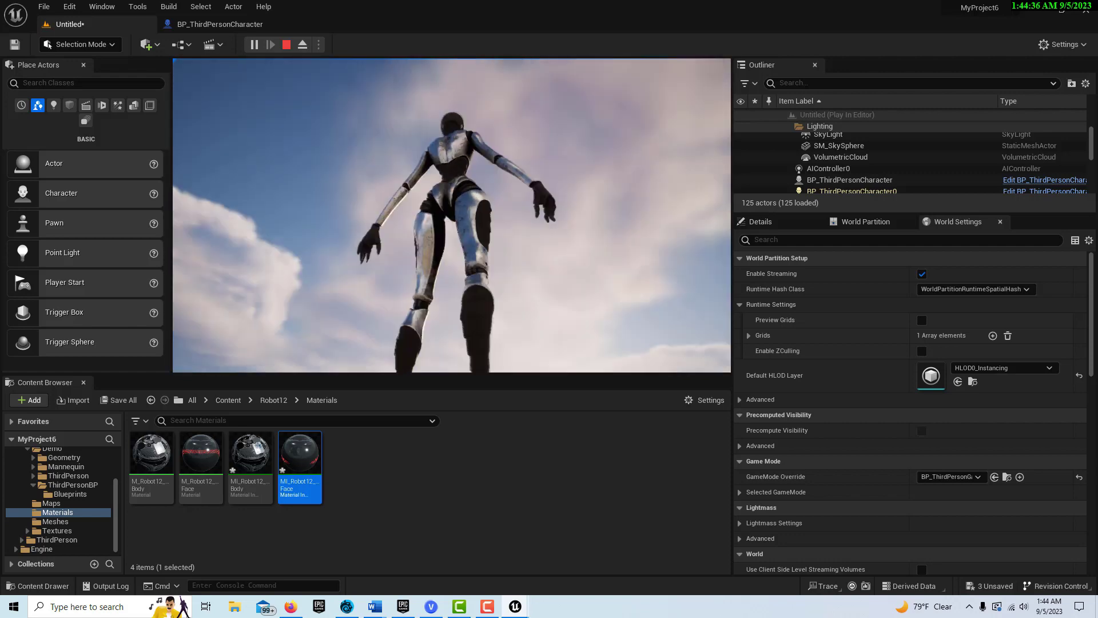
pyautogui.press('w')
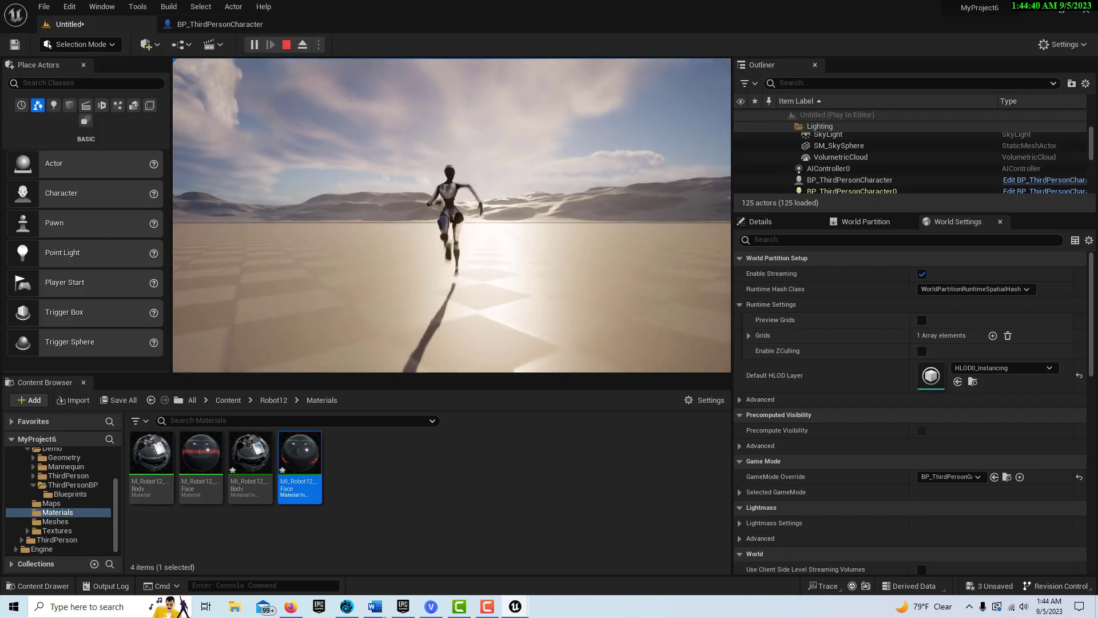
pyautogui.press('s')
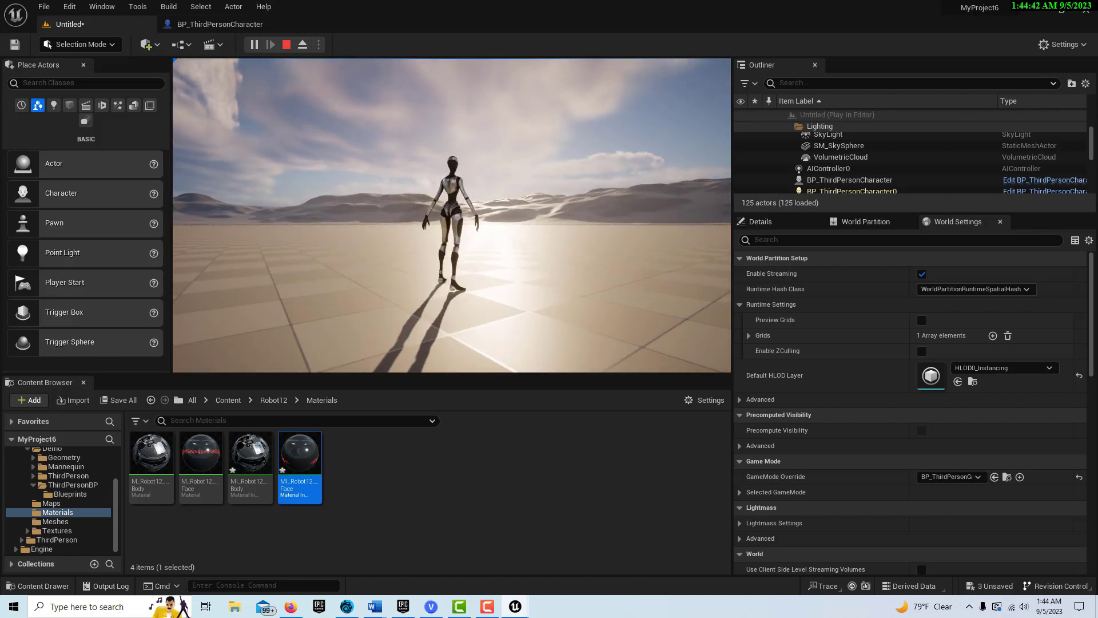